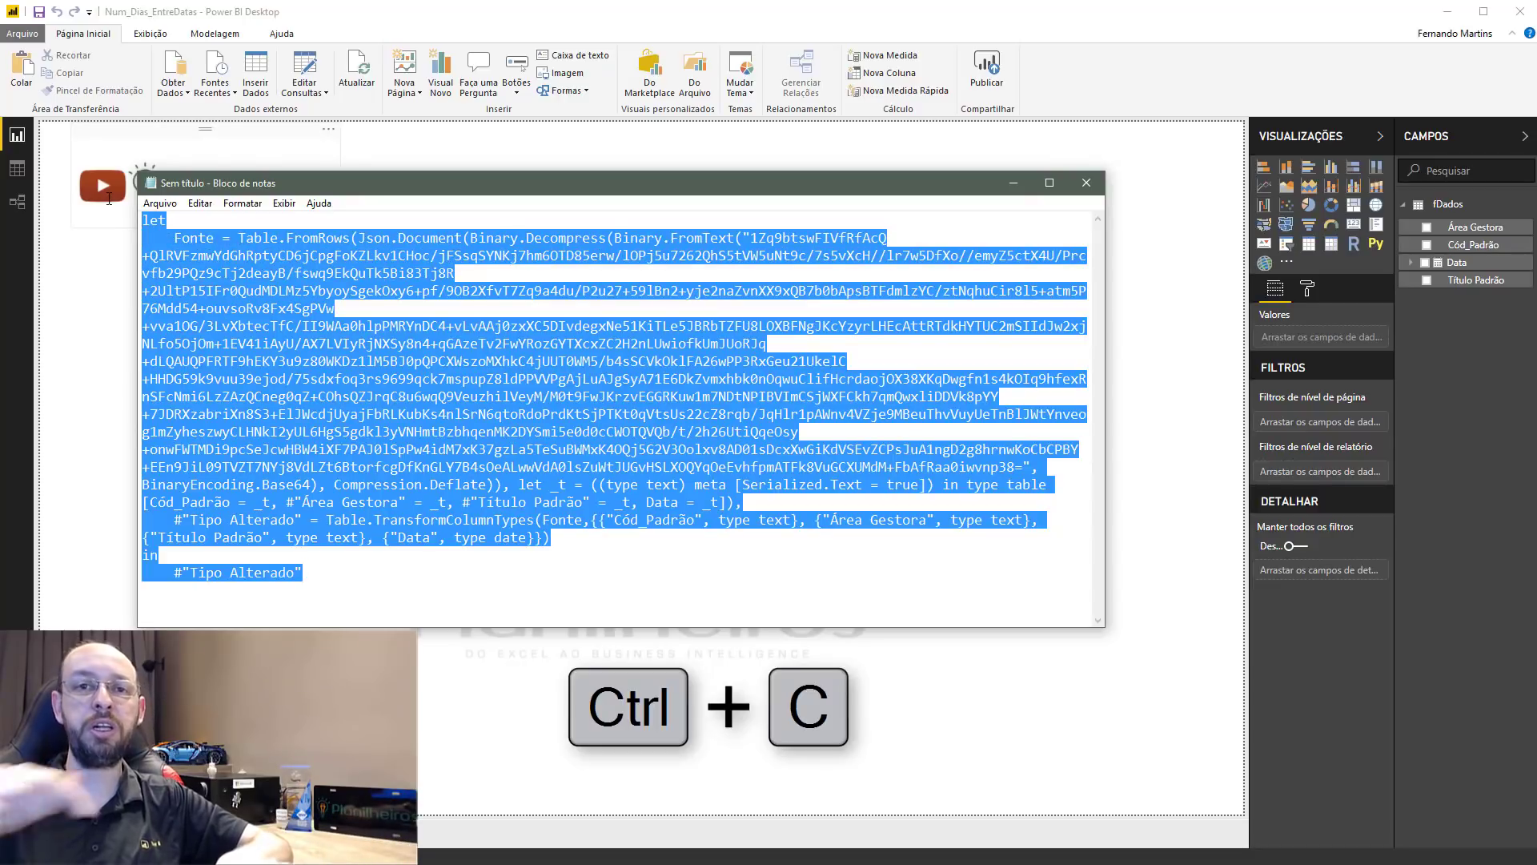
Minimize the text editor holding the copied M script and create a new blank query.
left_click(1022, 184)
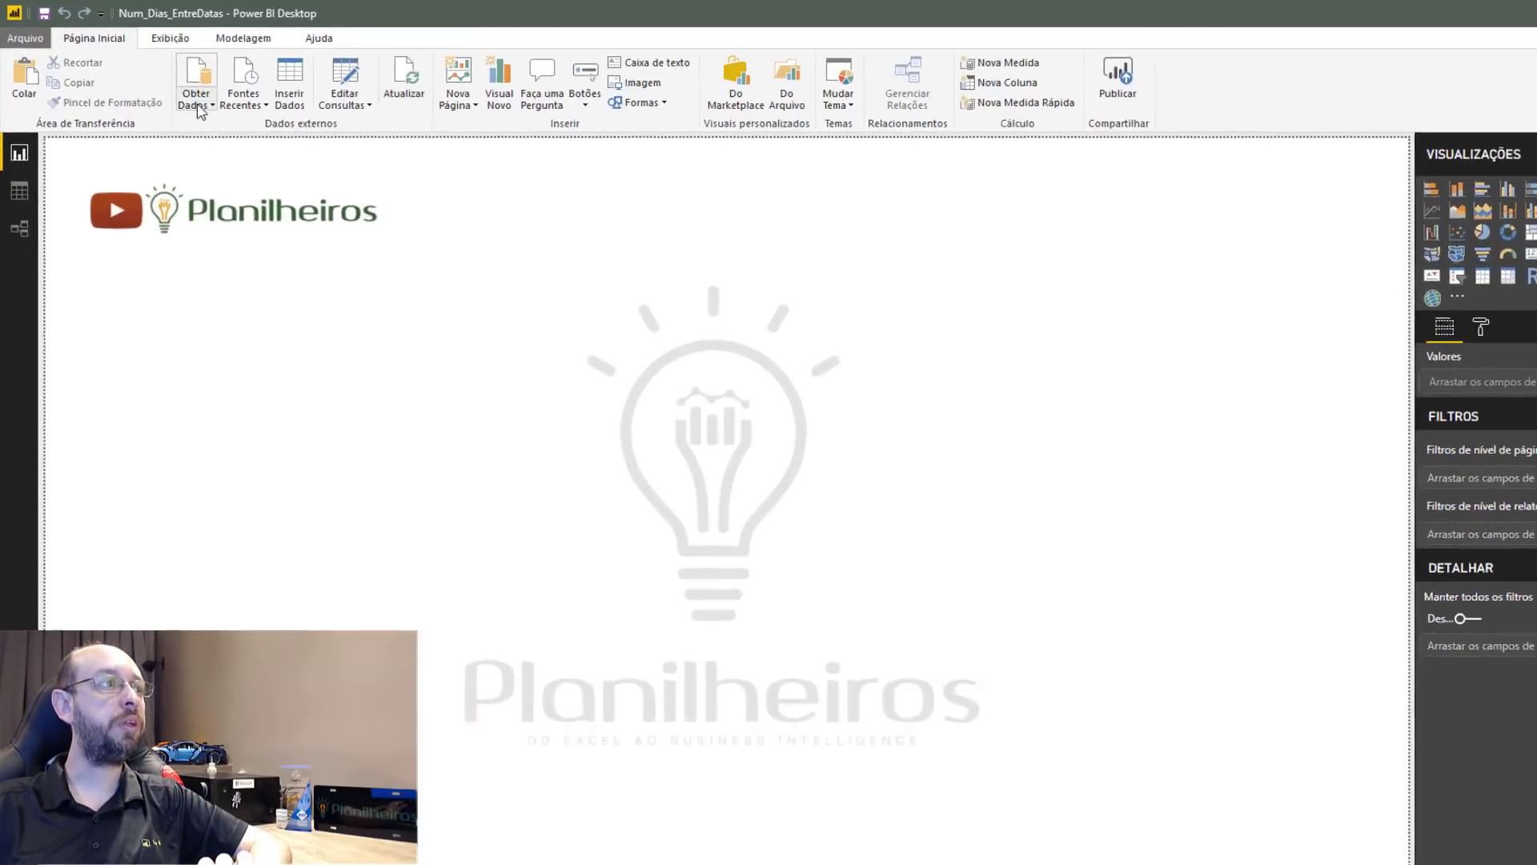
left_click(200, 111)
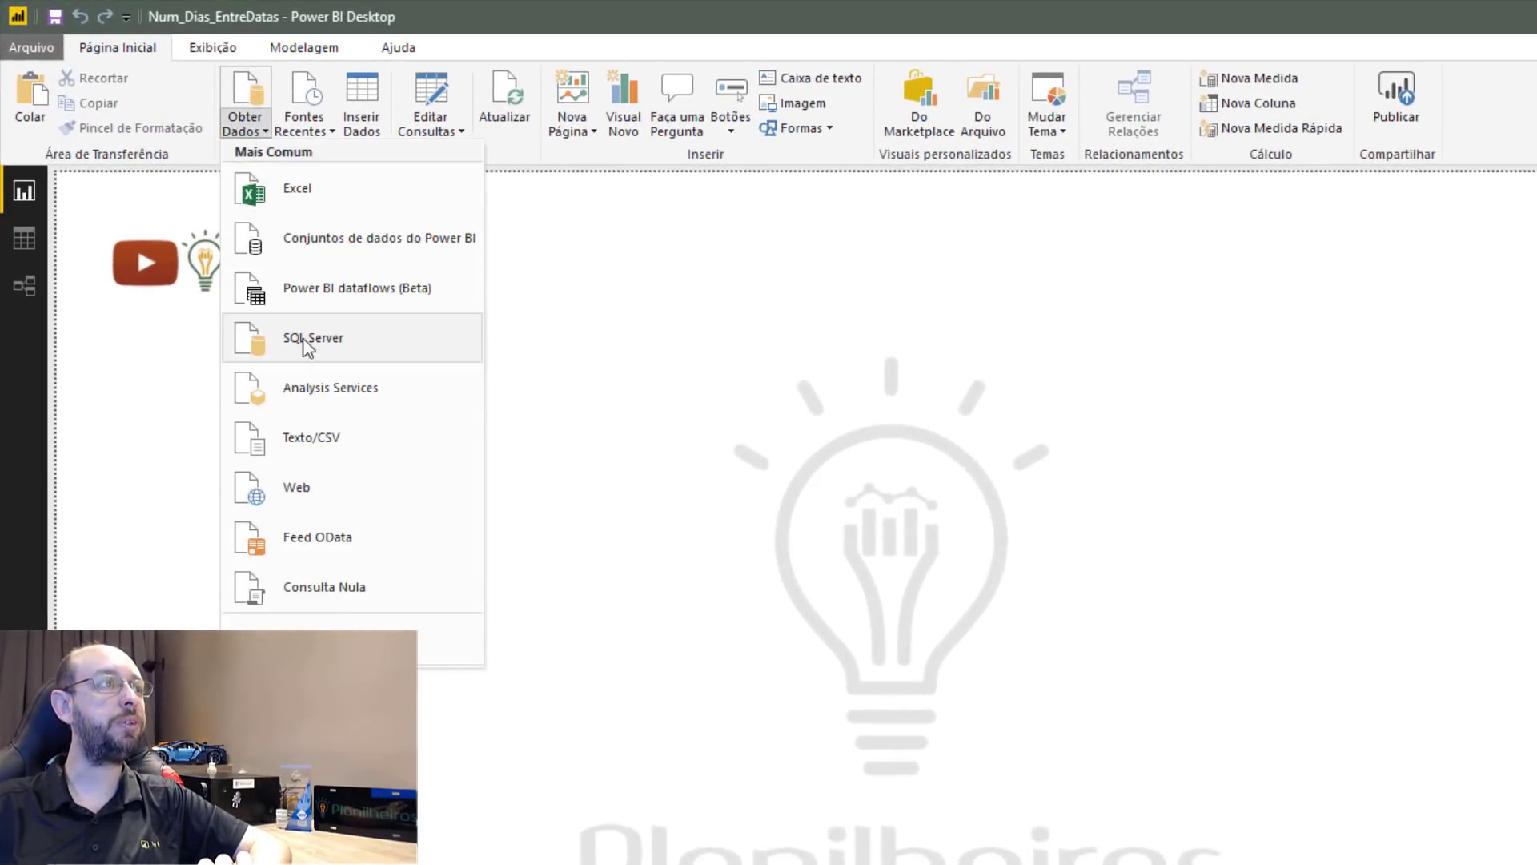
left_click(370, 588)
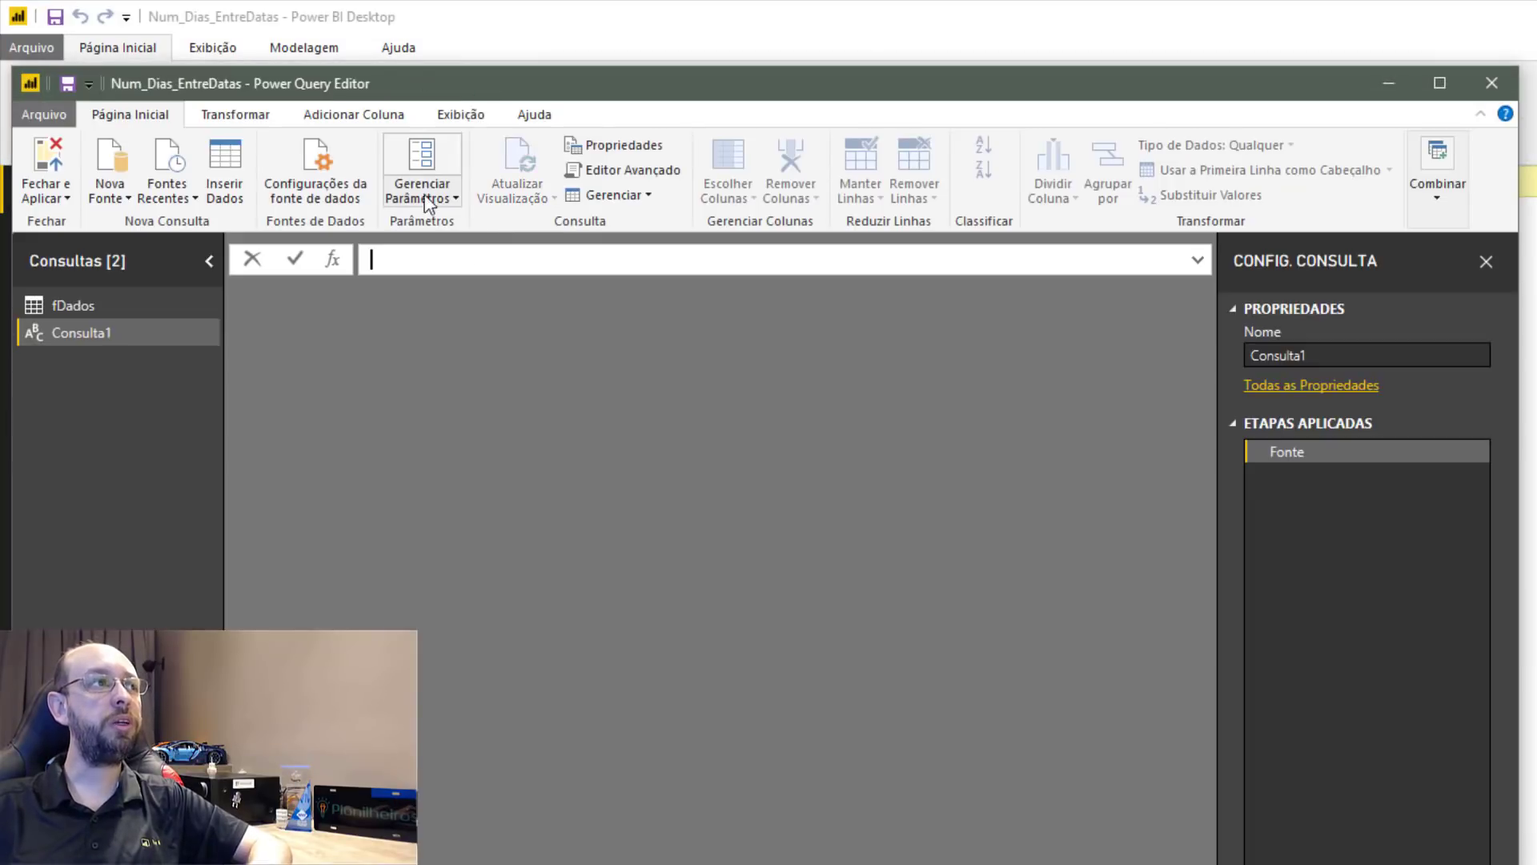
Replace all of Consulta1's code in the Advanced Editor with the copied M script and accept it.
left_click(461, 114)
left_click(652, 172)
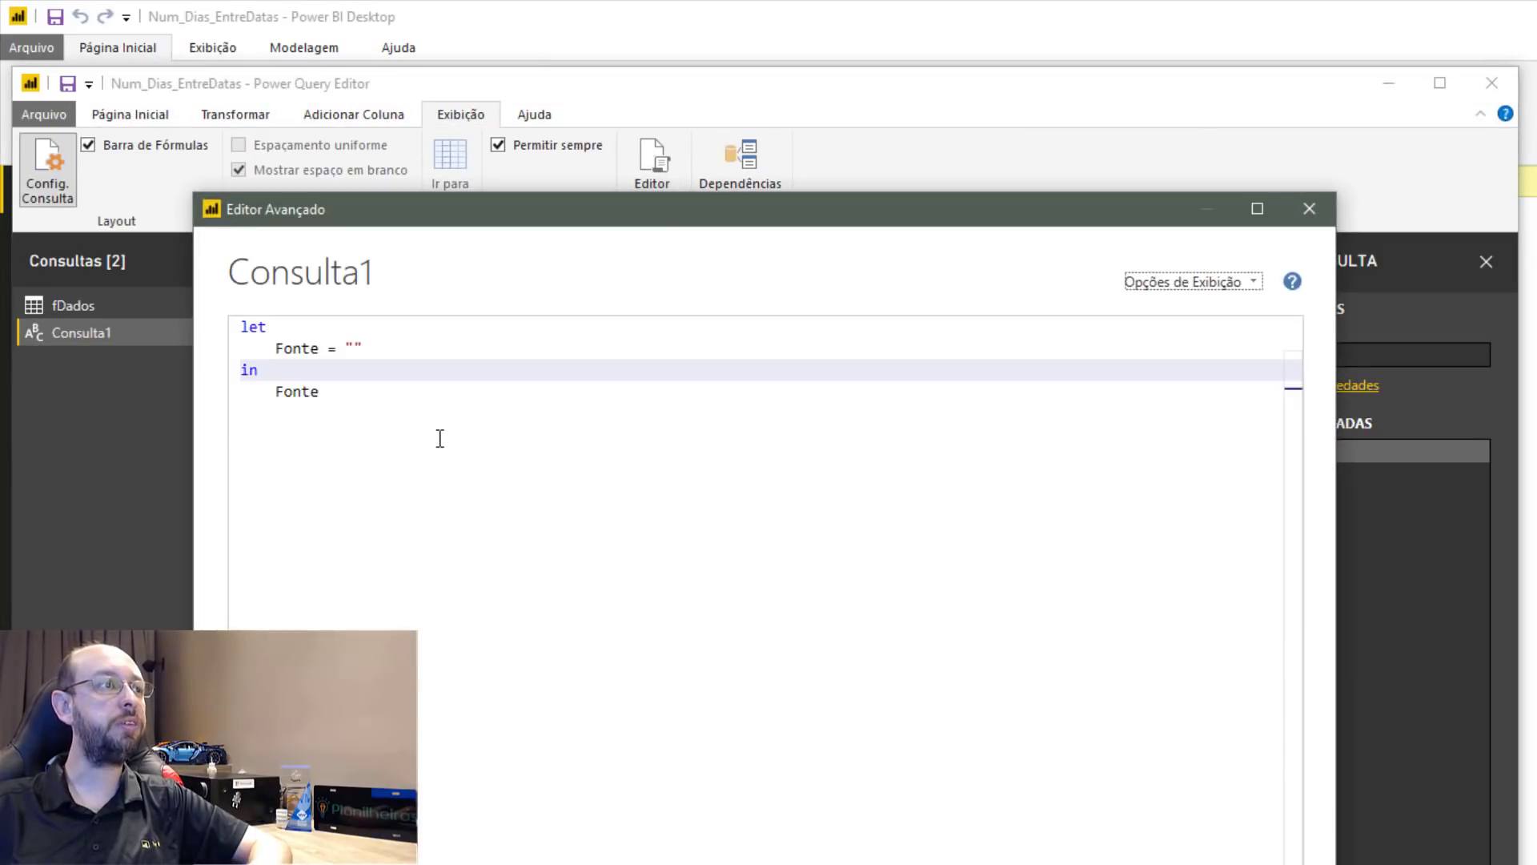
key("Delete")
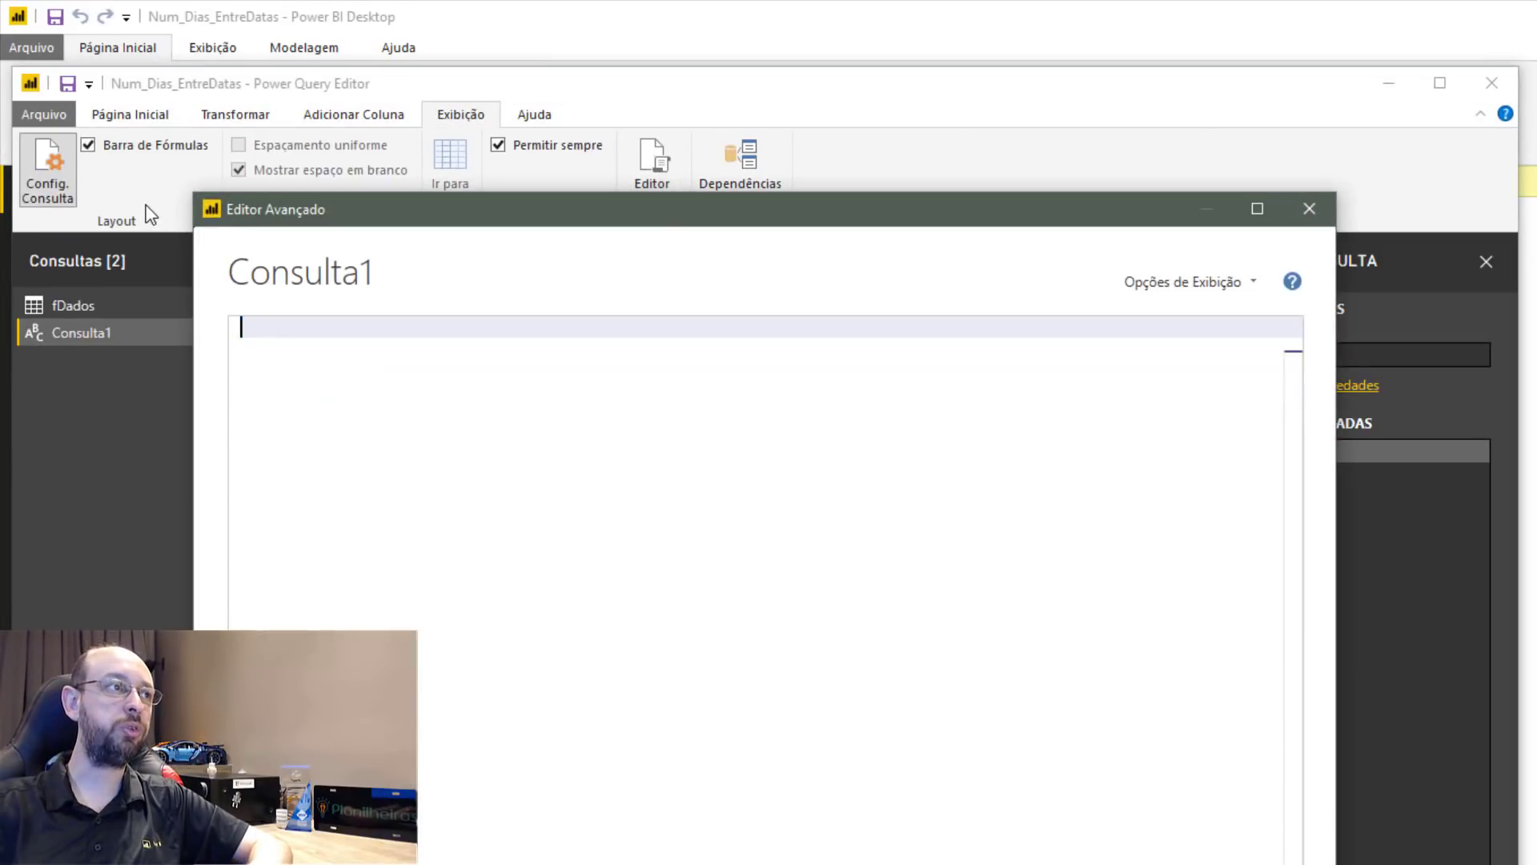
key("ctrl+v")
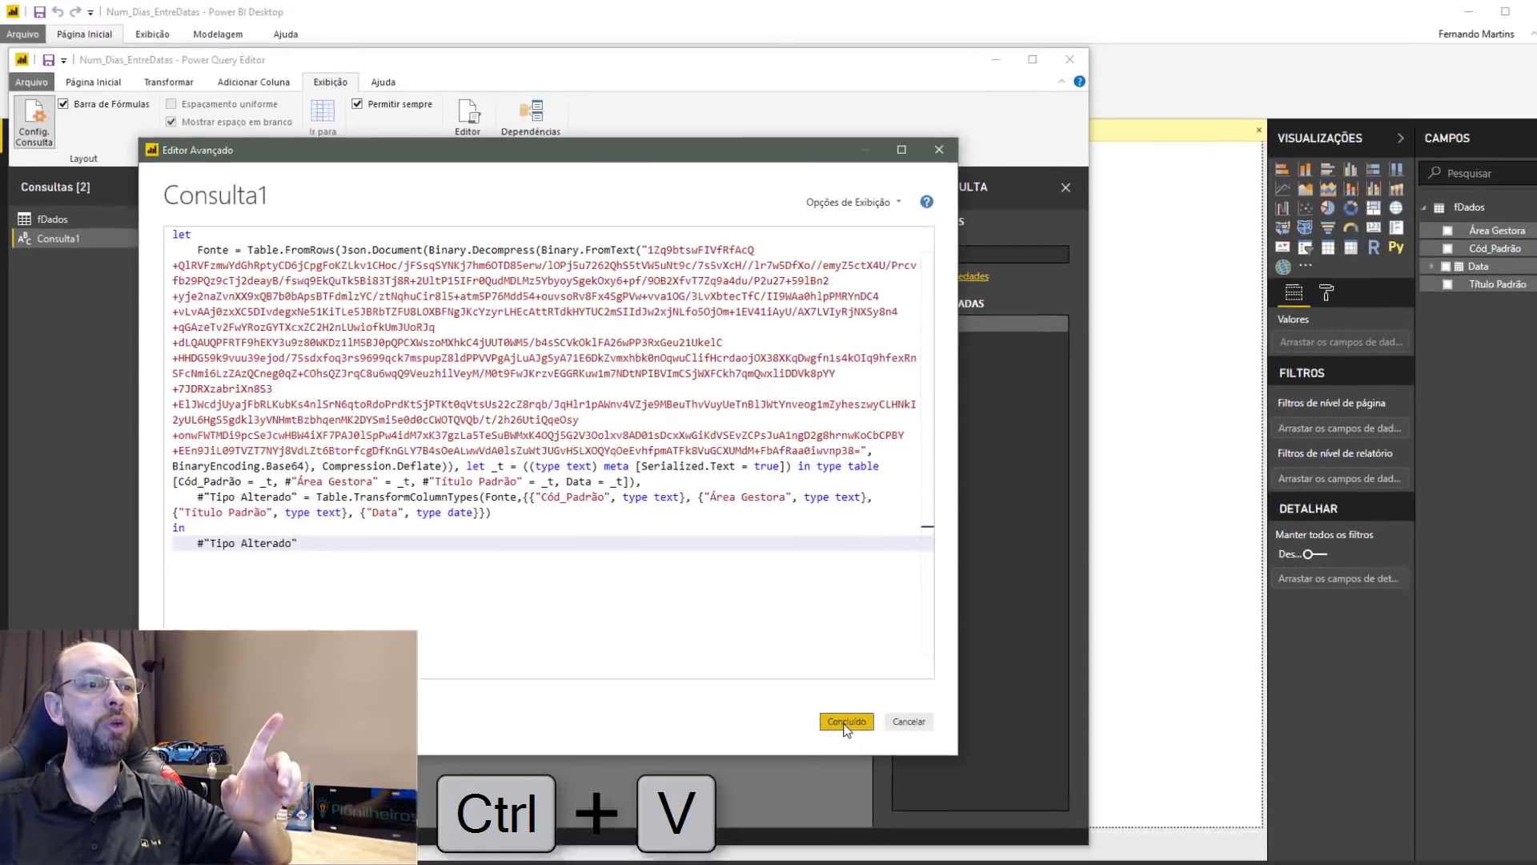
left_click(847, 720)
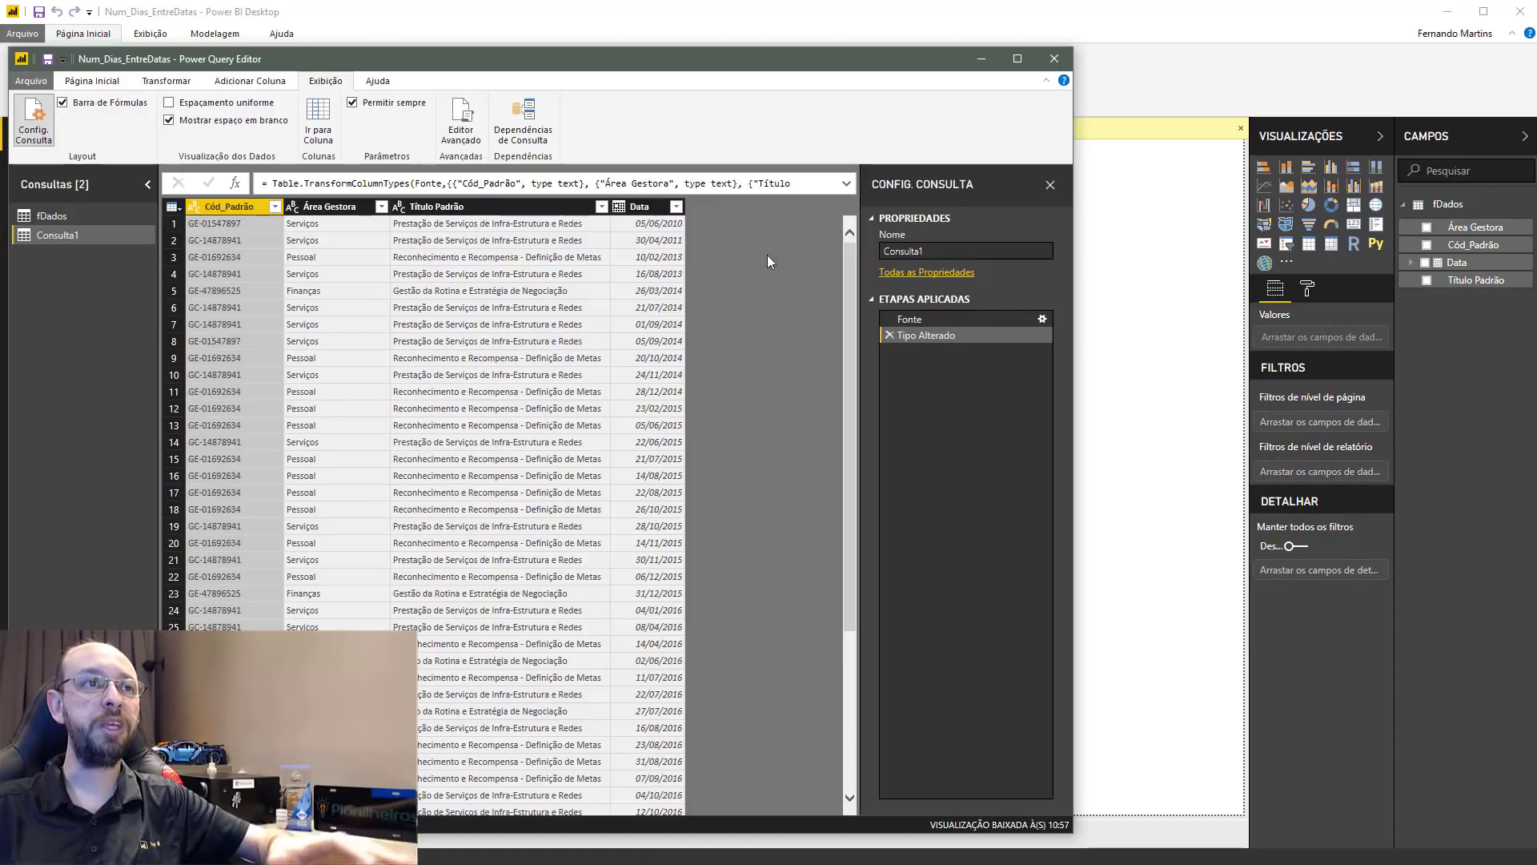
Delete the Consulta1 query, keeping fDados, and close the Power Query Editor with the changes applied.
double_click(943, 250)
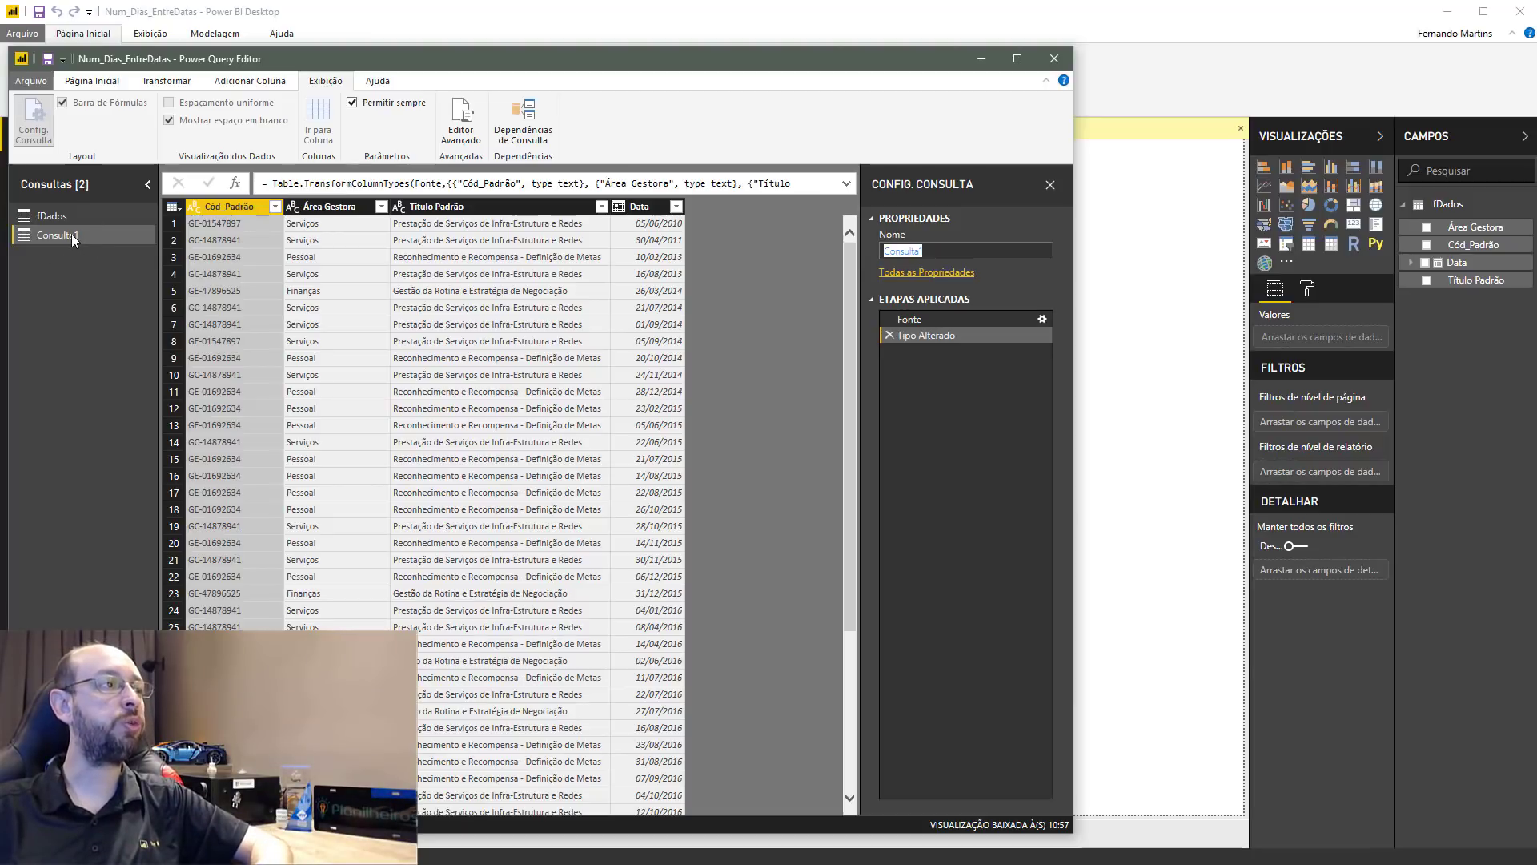
left_click(54, 218)
left_click(50, 218)
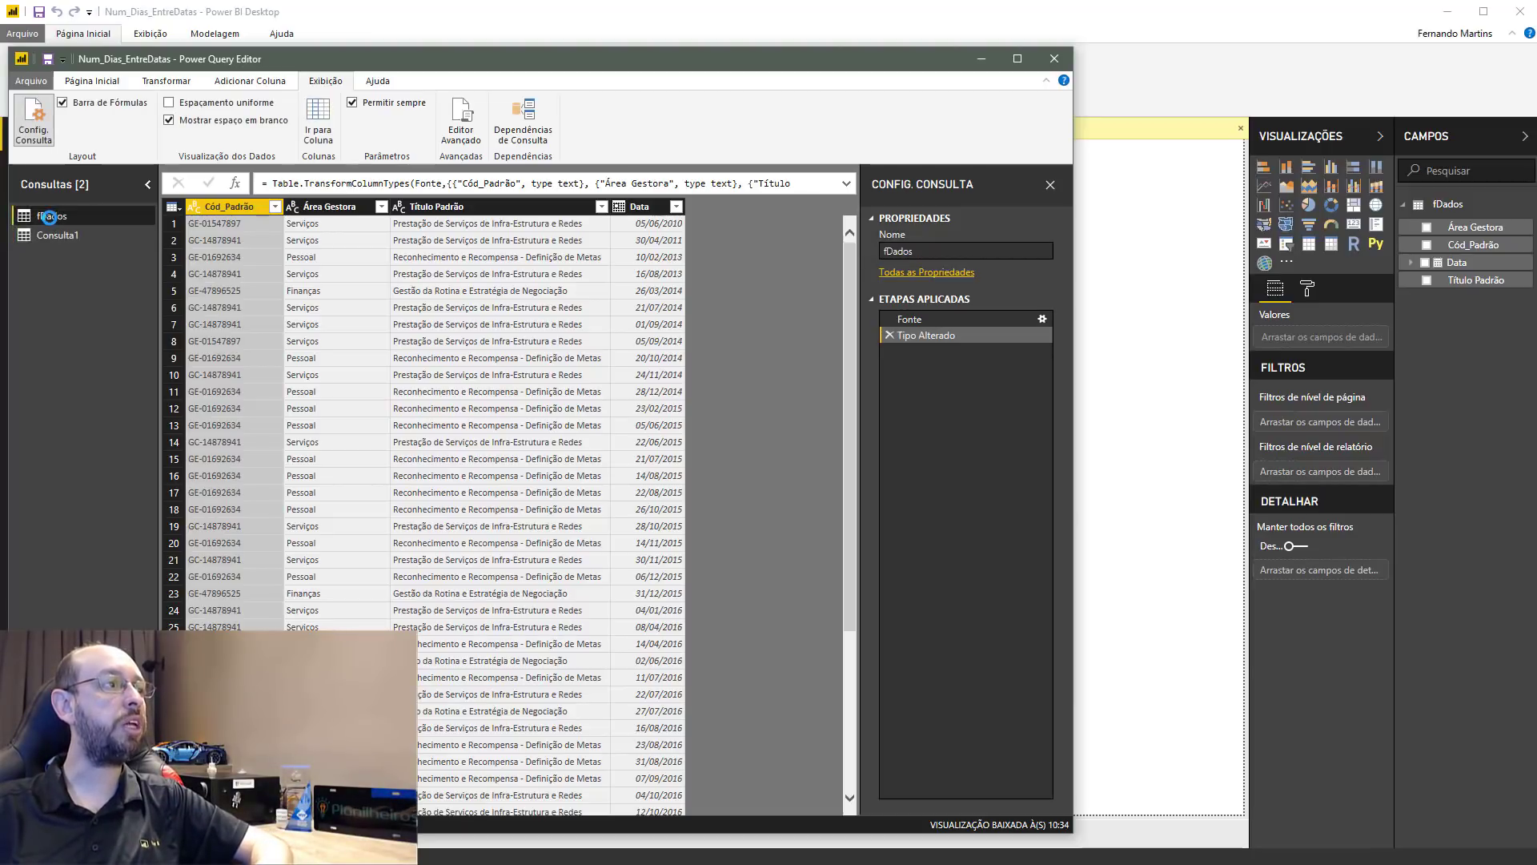
left_click(59, 236)
right_click(59, 235)
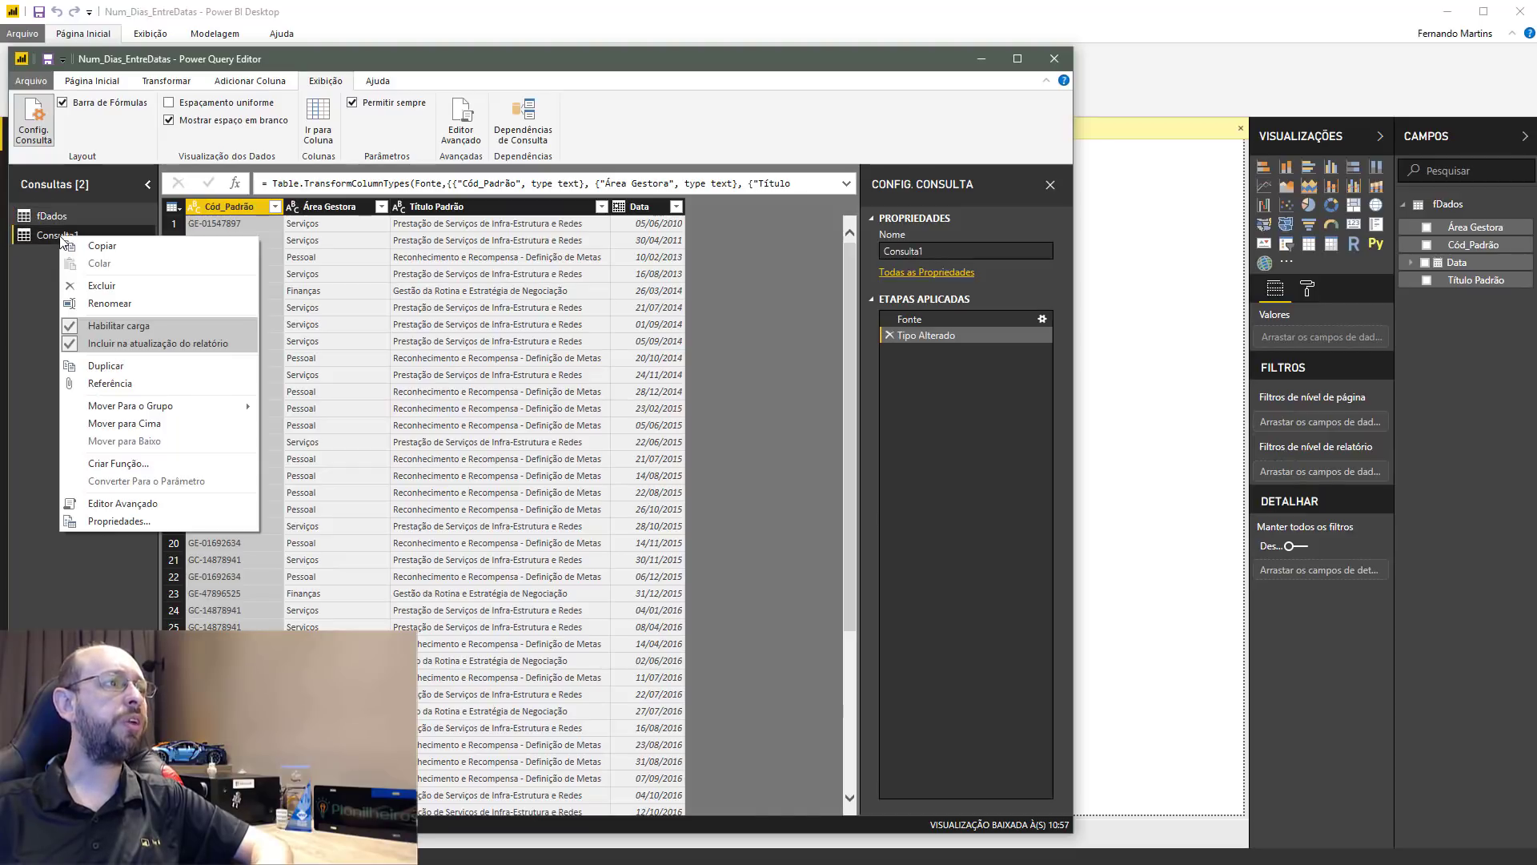
left_click(101, 286)
left_click(249, 415)
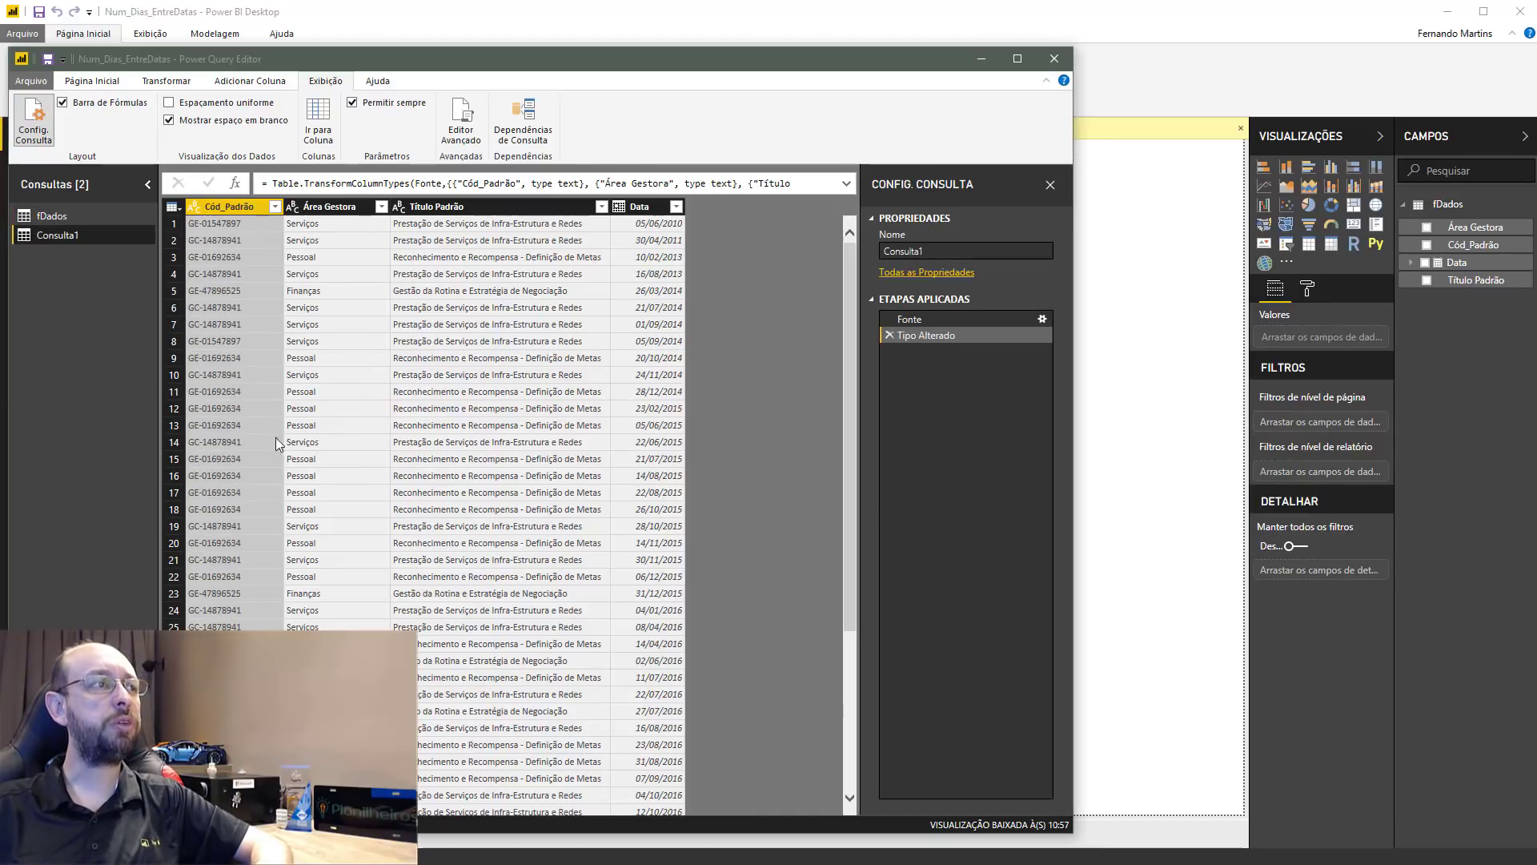
left_click(90, 81)
left_click(50, 120)
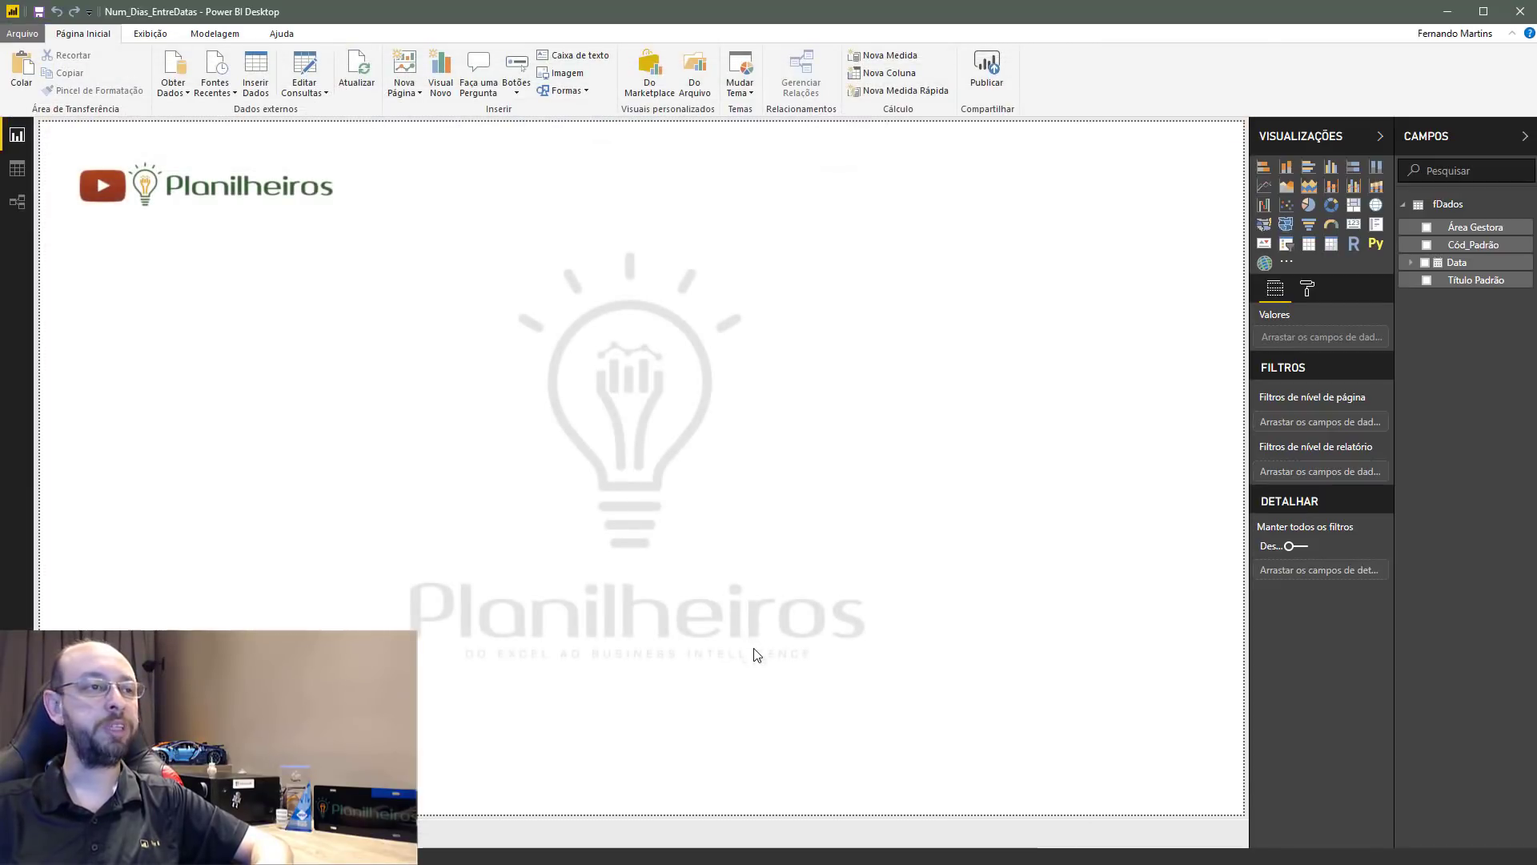
Examine the fDados rows and their Data column in the data view, and return to the report page.
left_click(16, 167)
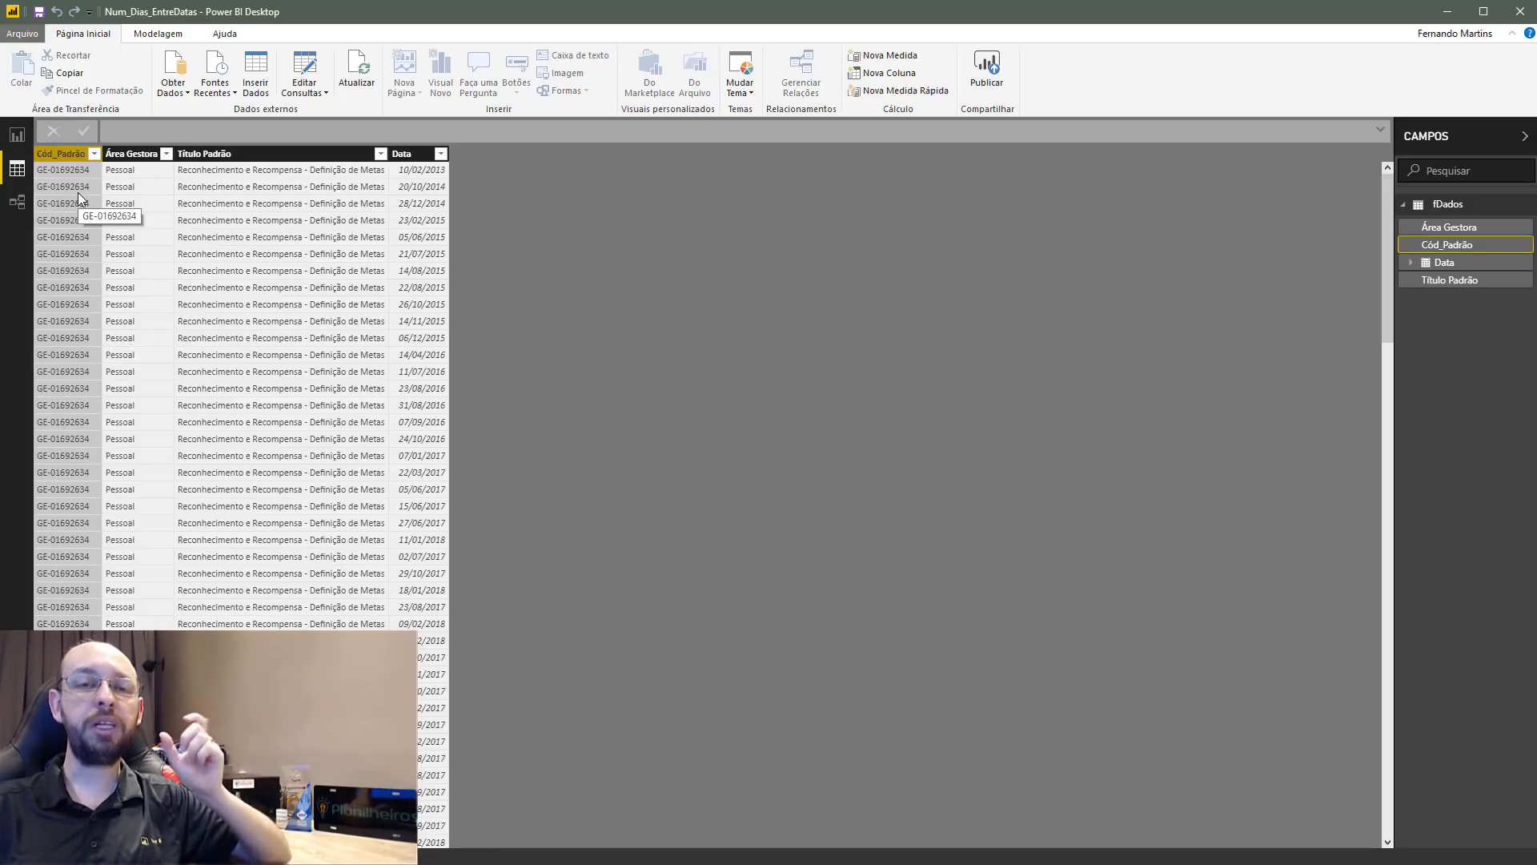
left_click(429, 176)
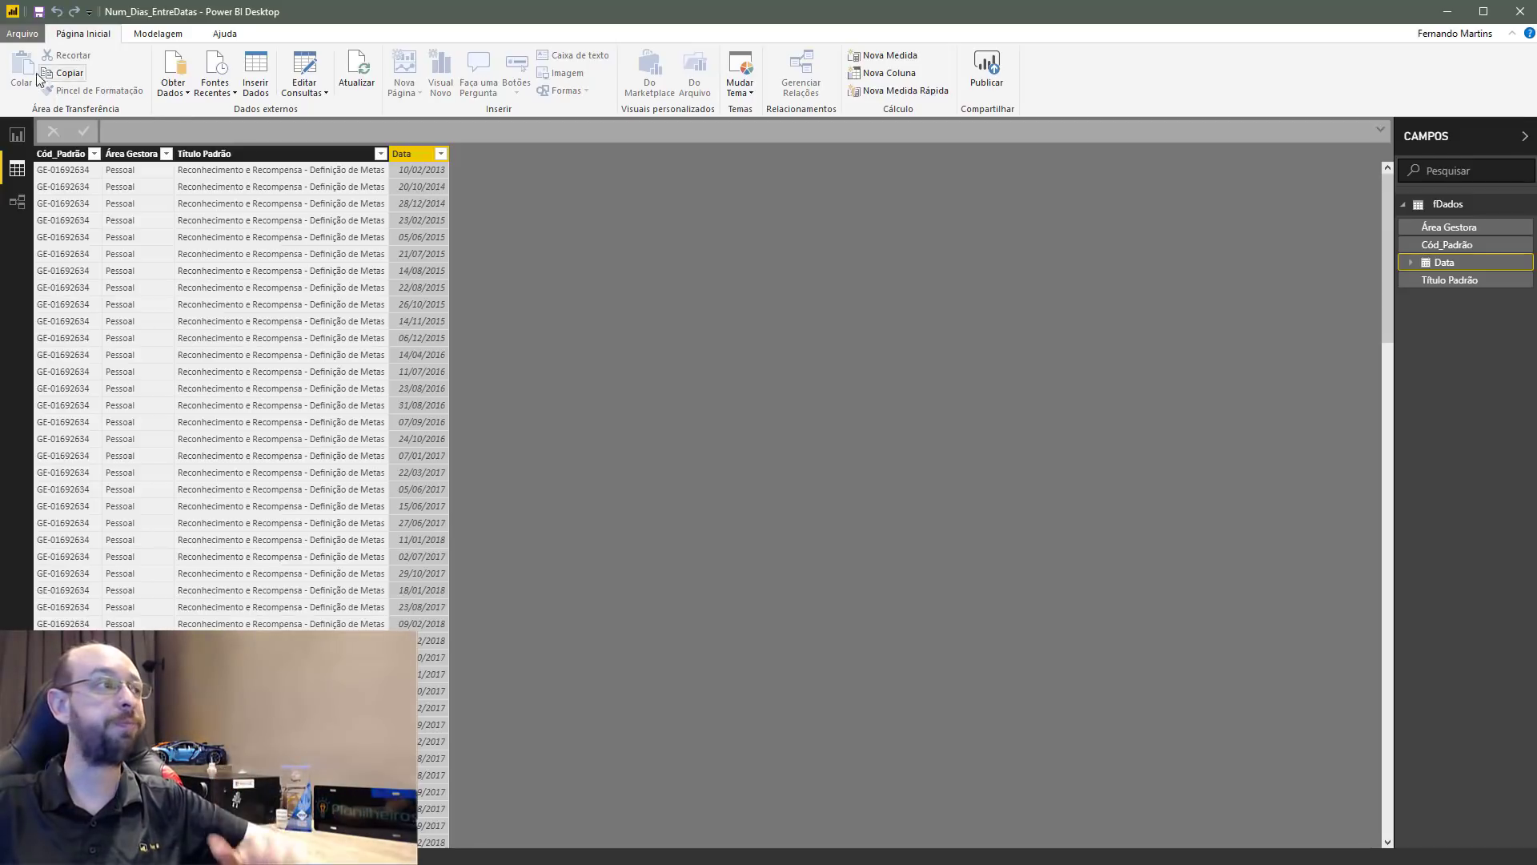
left_click(17, 135)
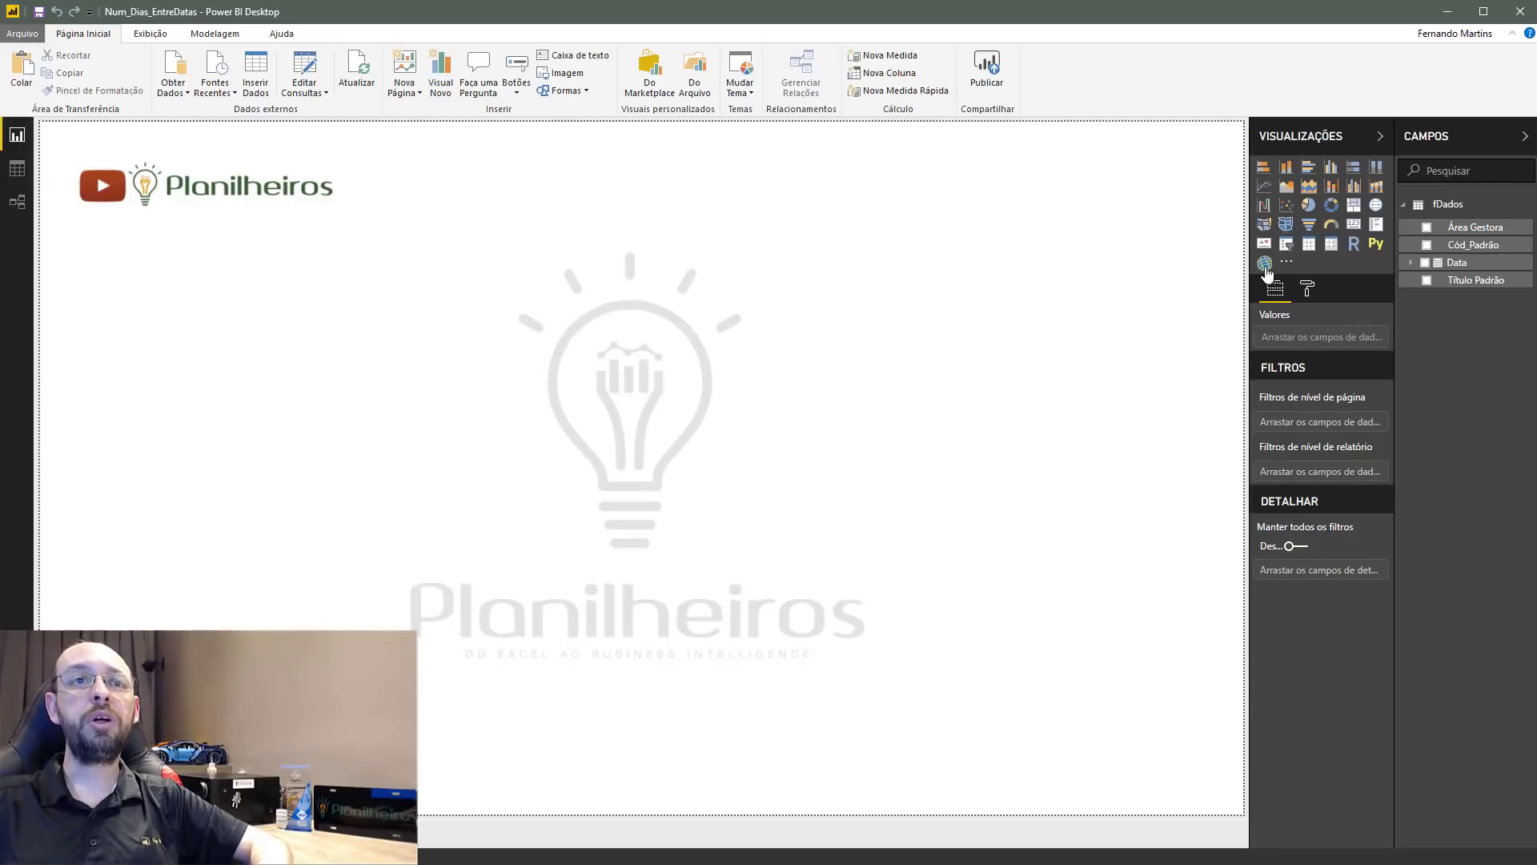
Add an empty table visual on the right side of the report page and make it taller and wider.
left_click(1309, 244)
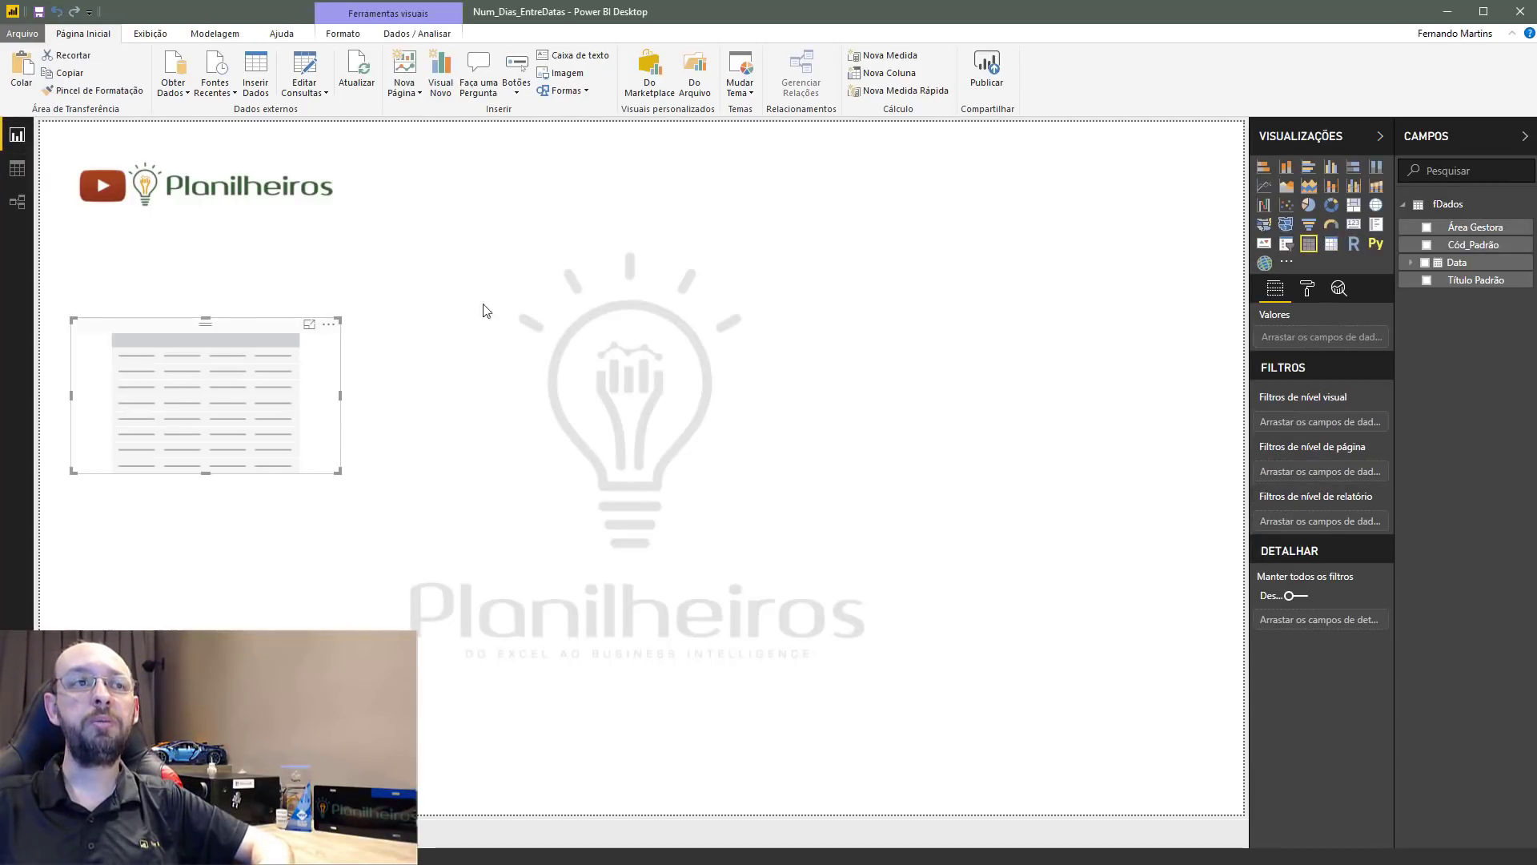
left_click_drag(195, 321, 1113, 293)
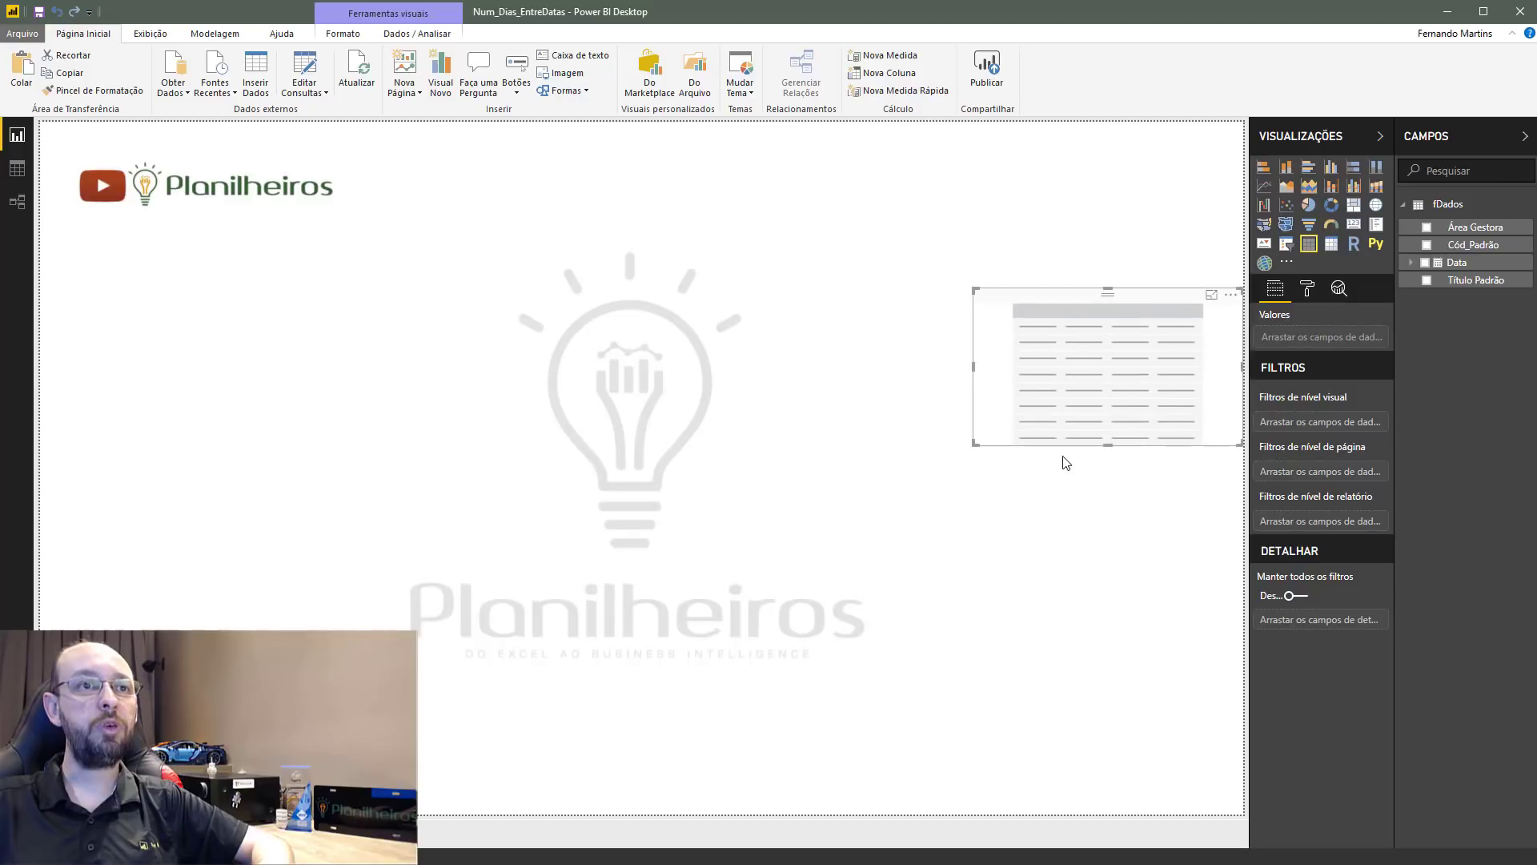
left_click_drag(1109, 442, 1105, 789)
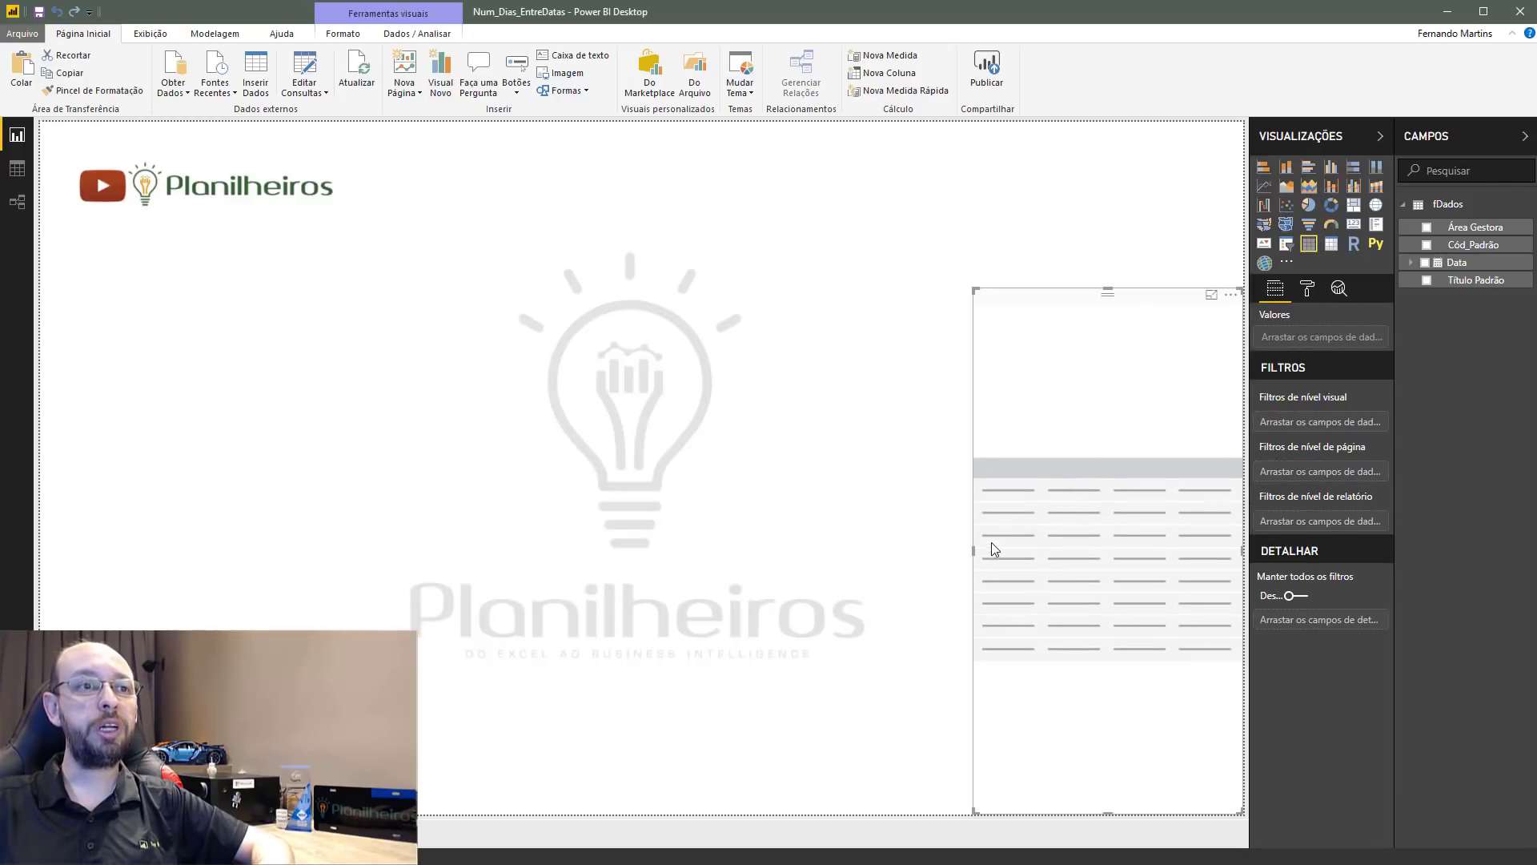
left_click_drag(975, 560, 814, 560)
Build a table visual from Cód_Padrão and Data, showing Data as plain dates instead of the date hierarchy.
left_click_drag(1473, 244, 1317, 336)
left_click_drag(1457, 262, 1327, 356)
left_click(1366, 358)
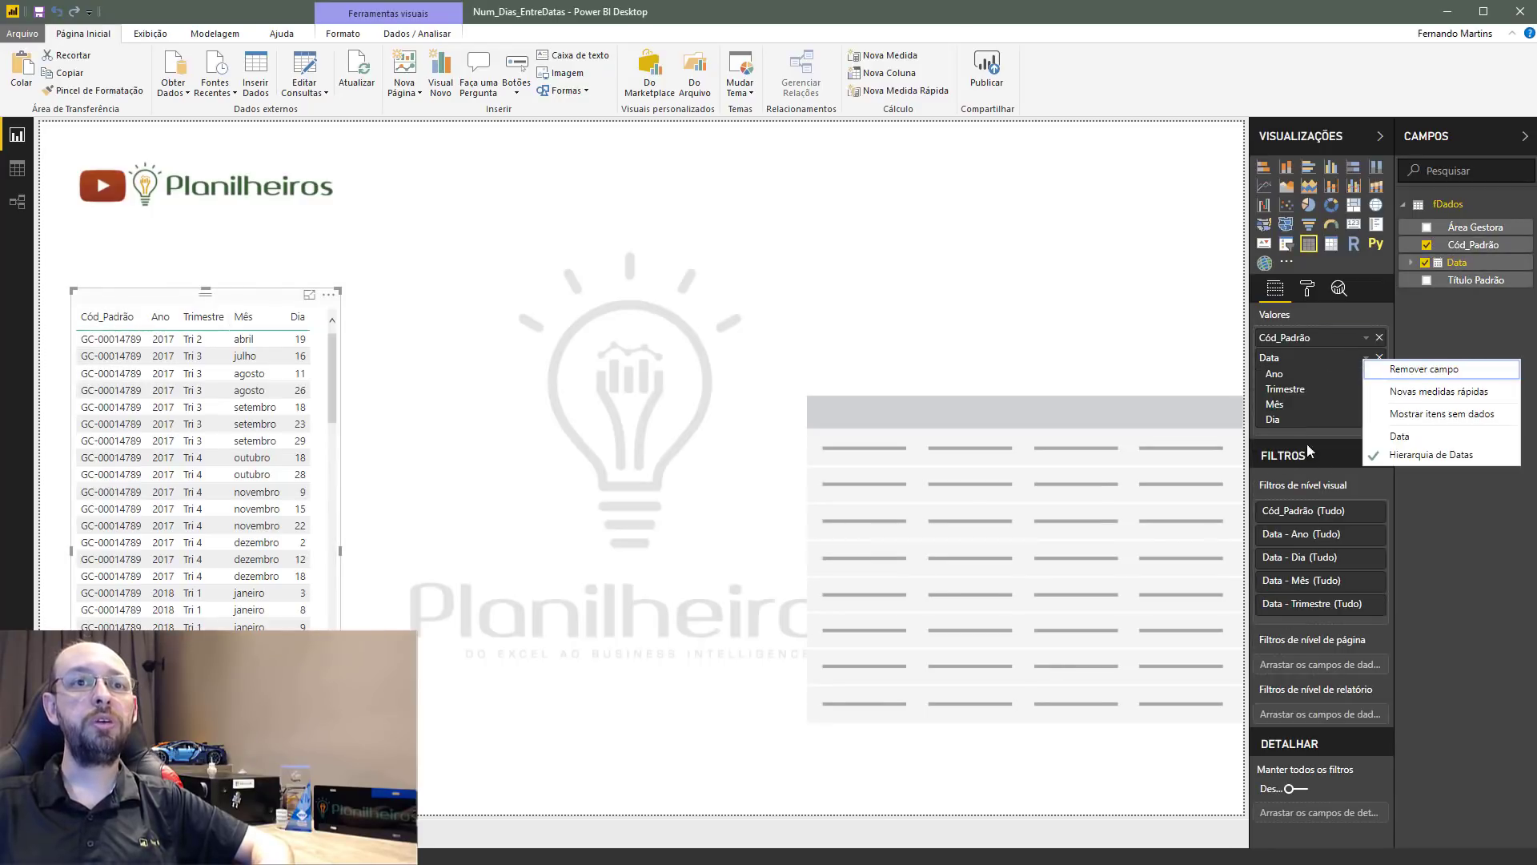
left_click(1421, 439)
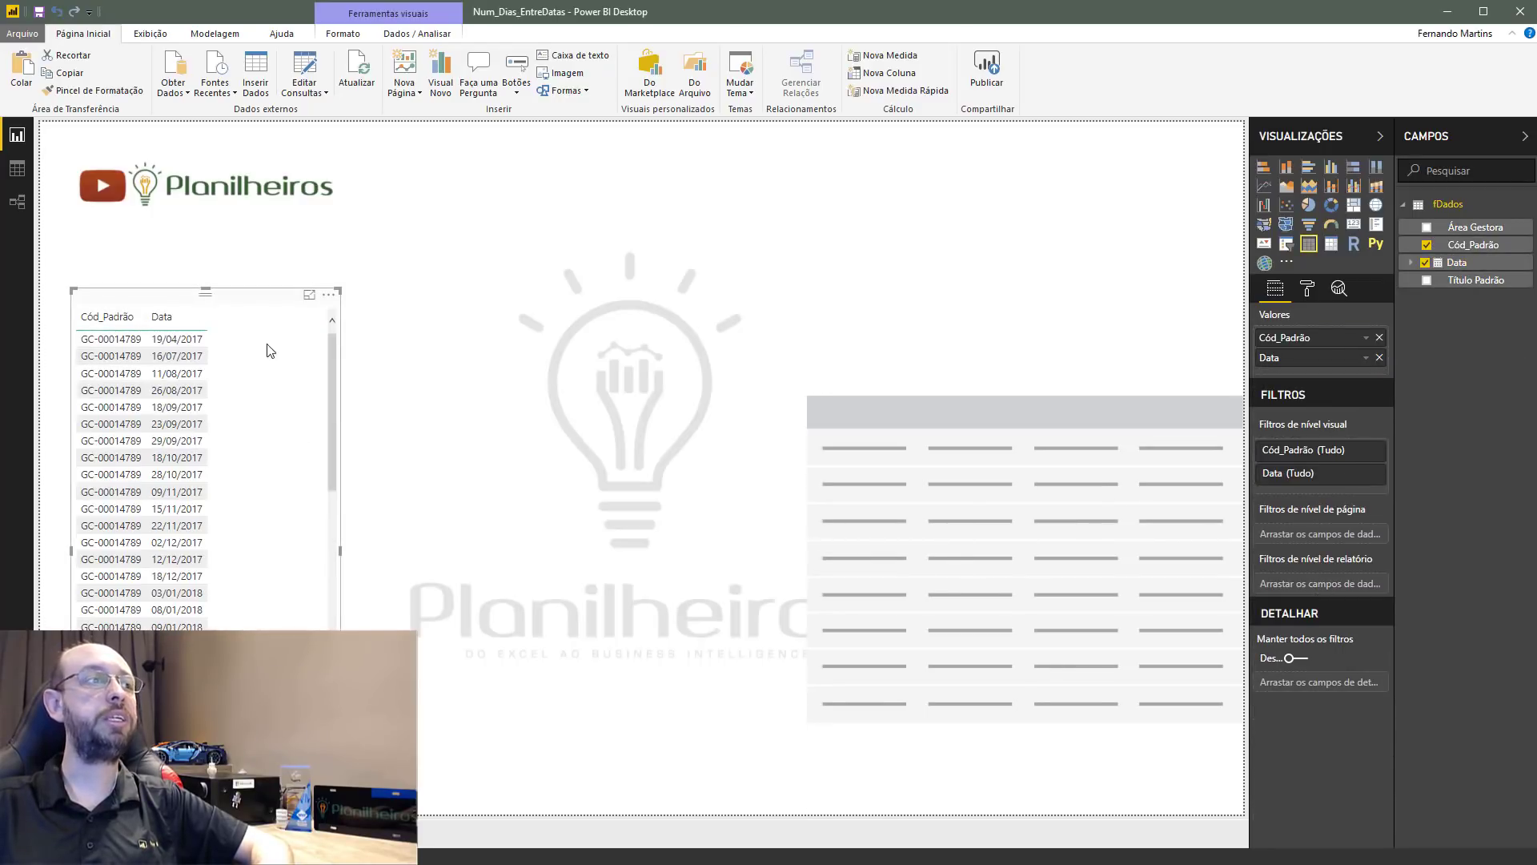
Move the Cód_Padrão and Data table to the right edge of the page and delete the empty table visual.
left_click_drag(157, 303, 1144, 301)
left_click(935, 396)
key("Delete")
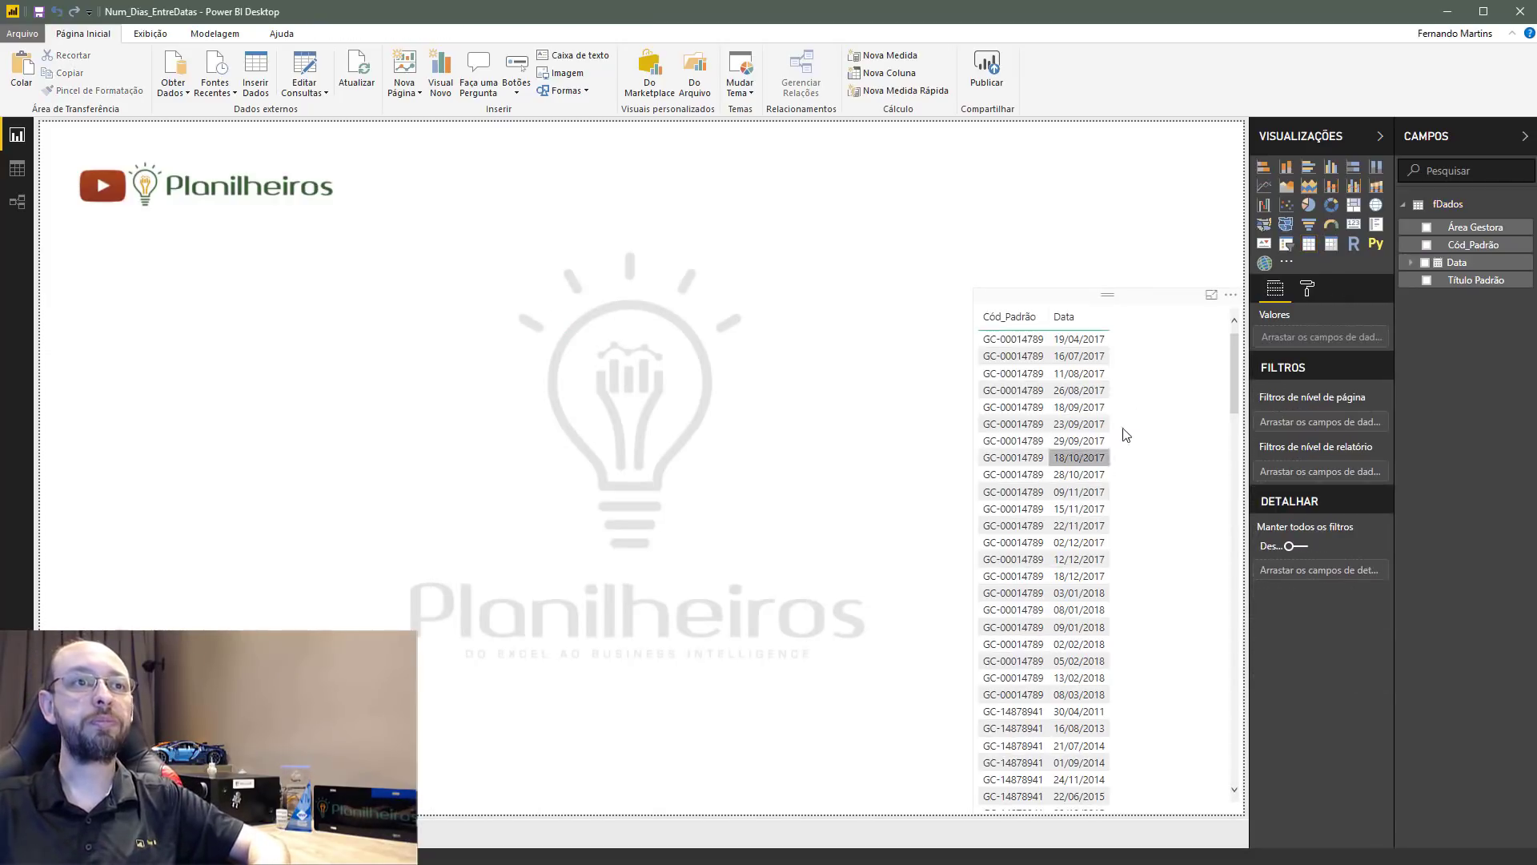
Set the table's grid text size to 13 and widen the visual by extending its left side.
left_click(1310, 290)
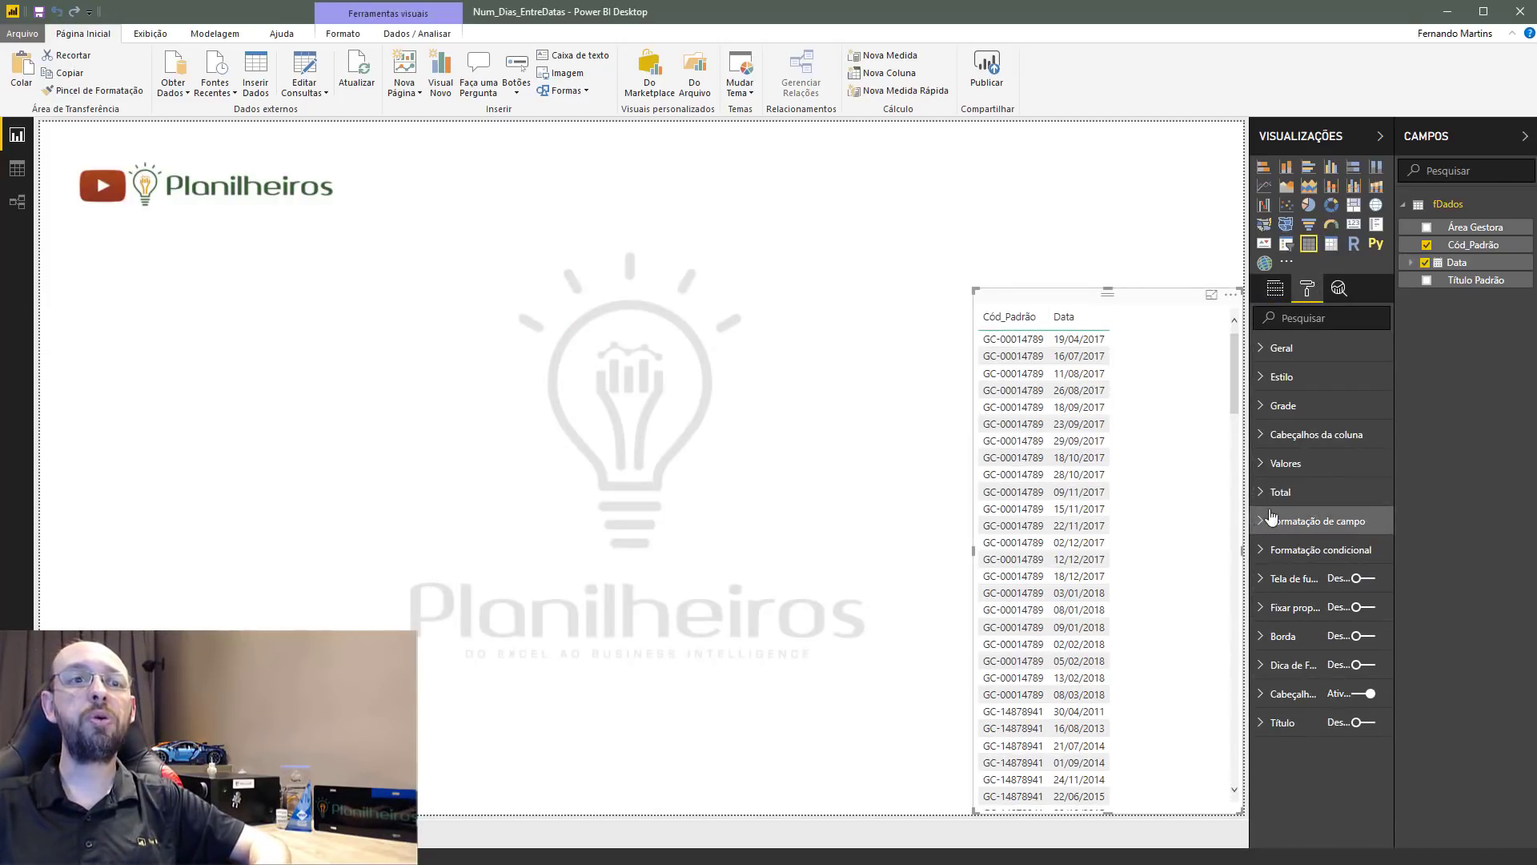
left_click(1285, 405)
left_click(1307, 802)
left_click(1307, 802)
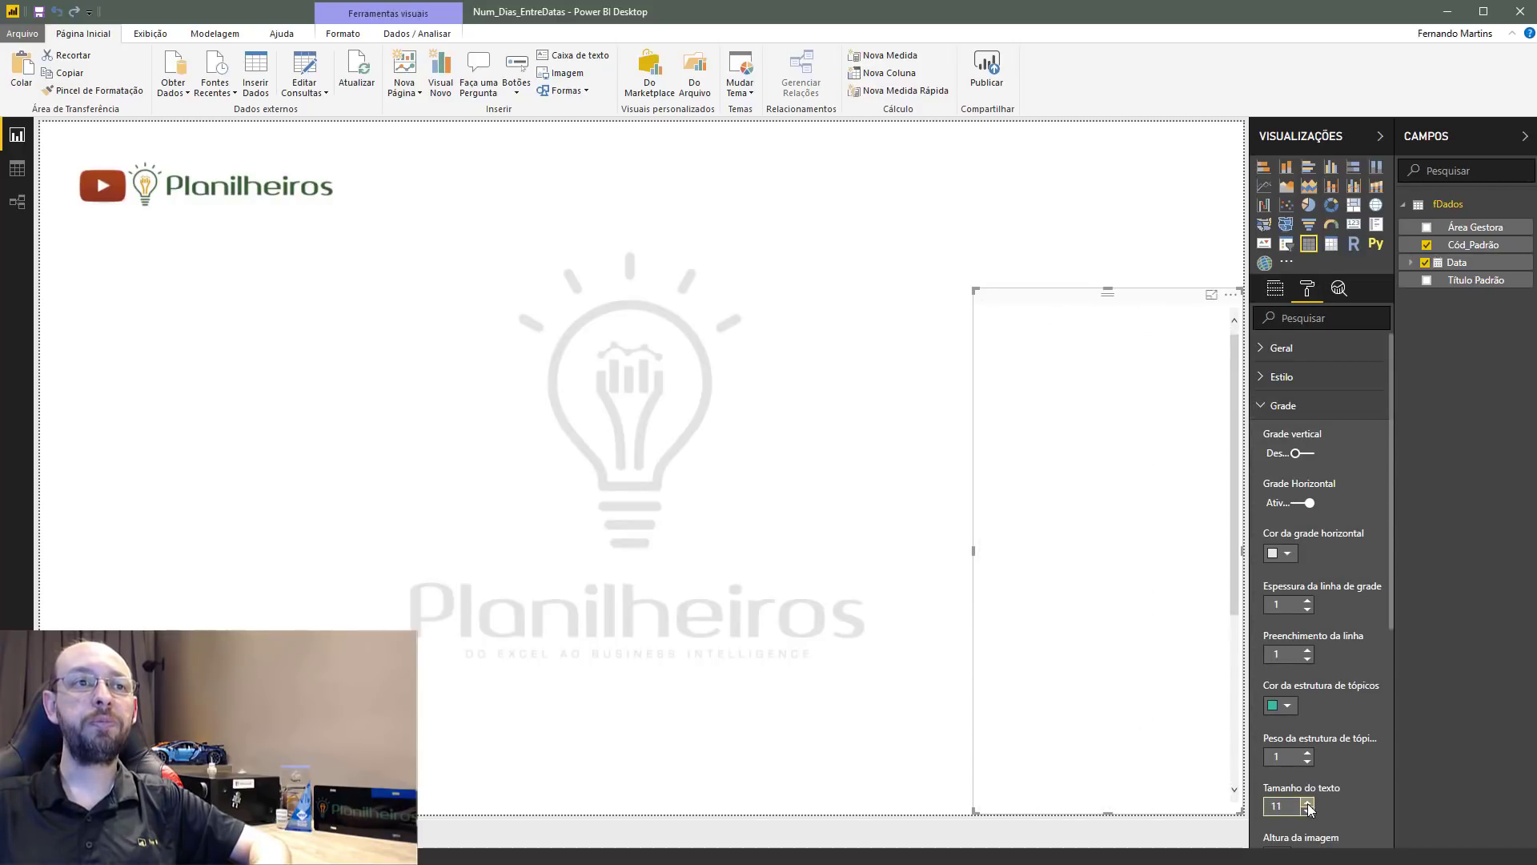
left_click(1308, 802)
left_click(1308, 802)
left_click(1308, 802)
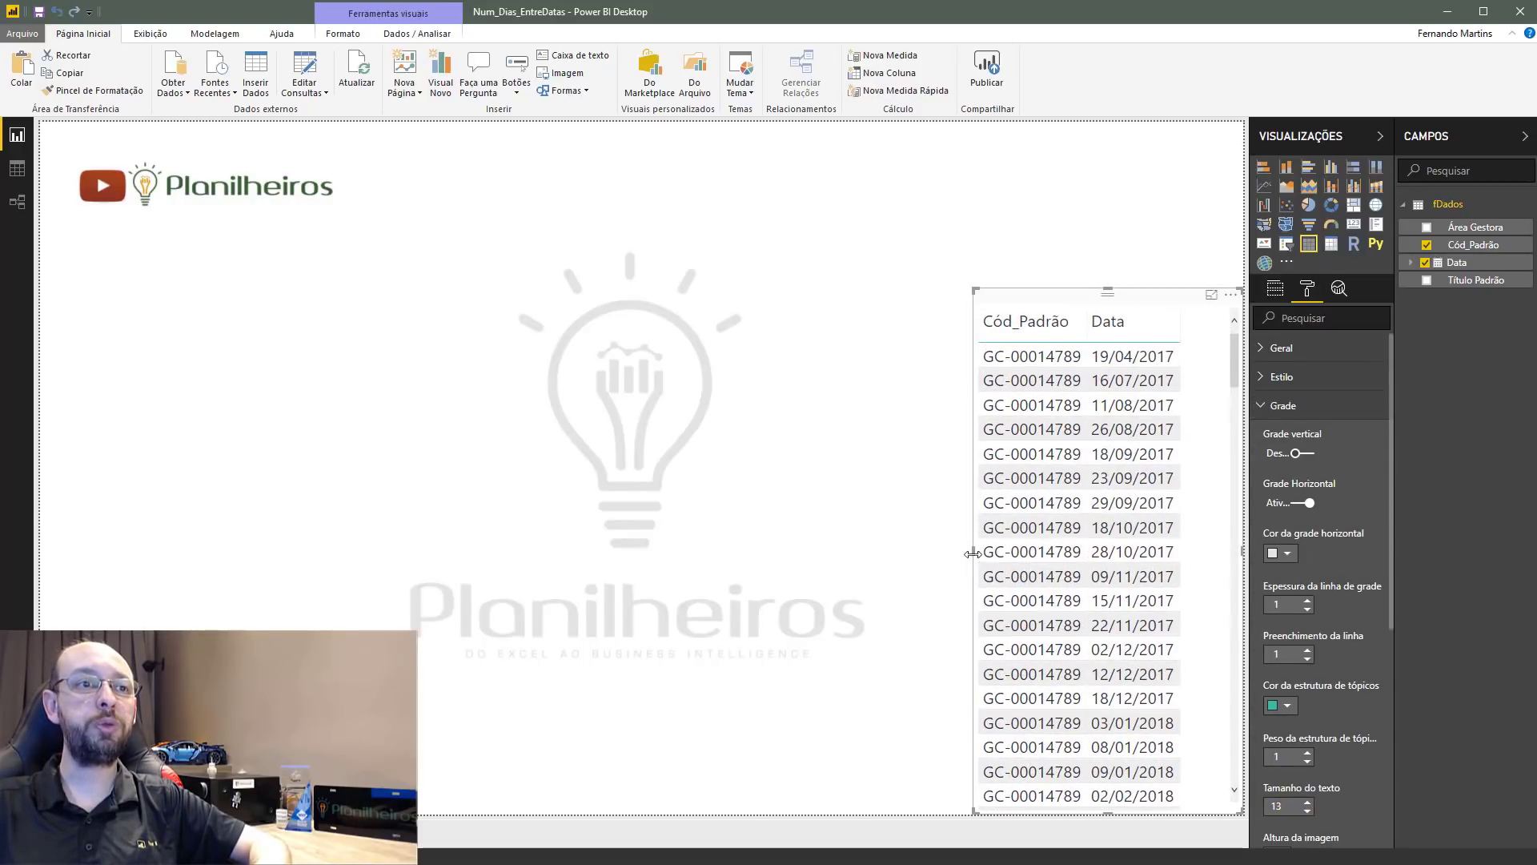
left_click_drag(971, 553, 872, 560)
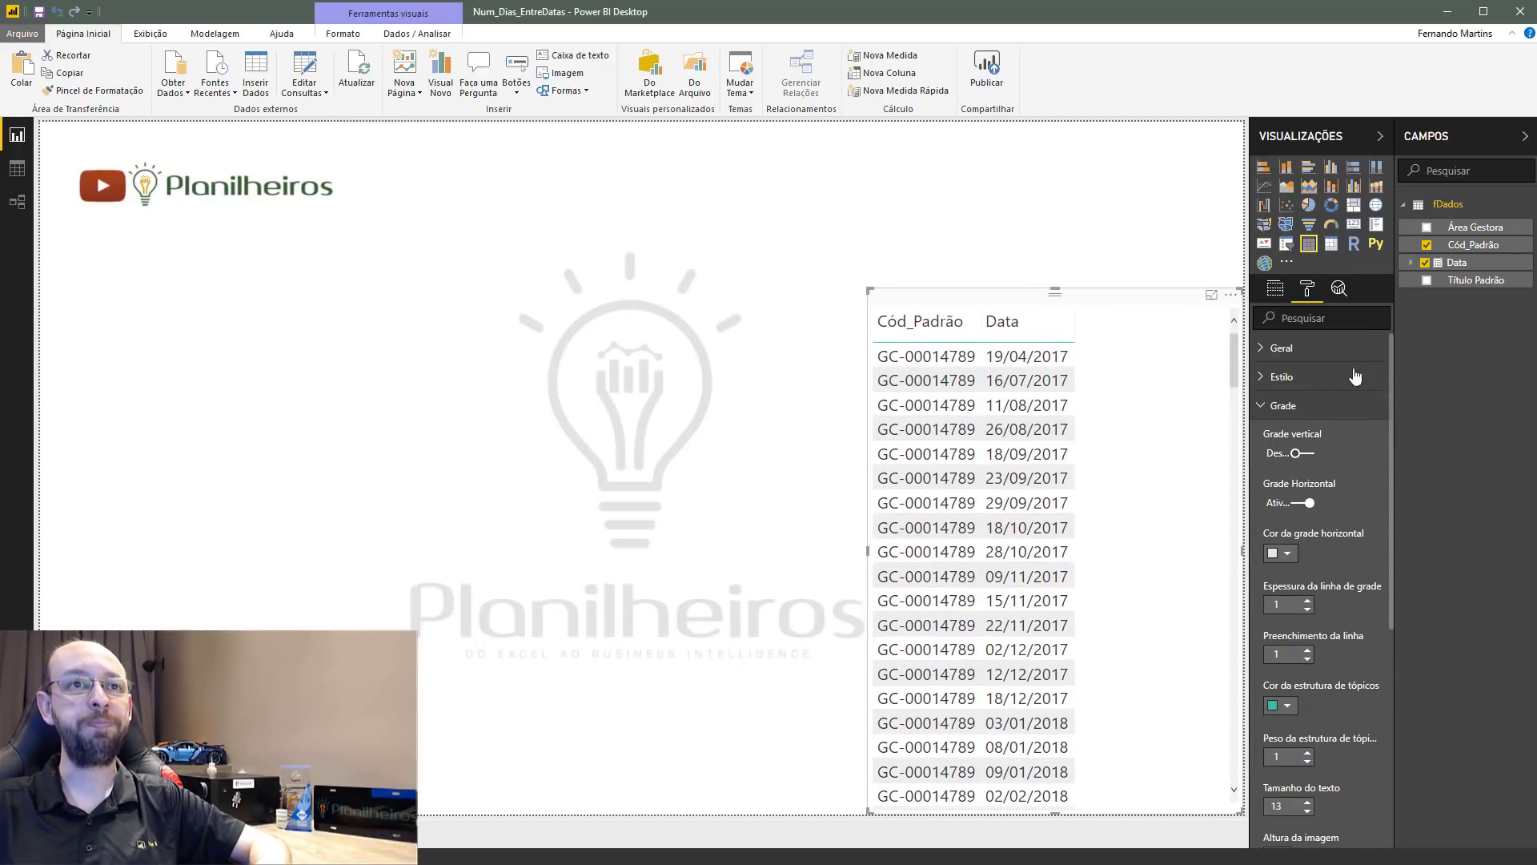
left_click(1281, 405)
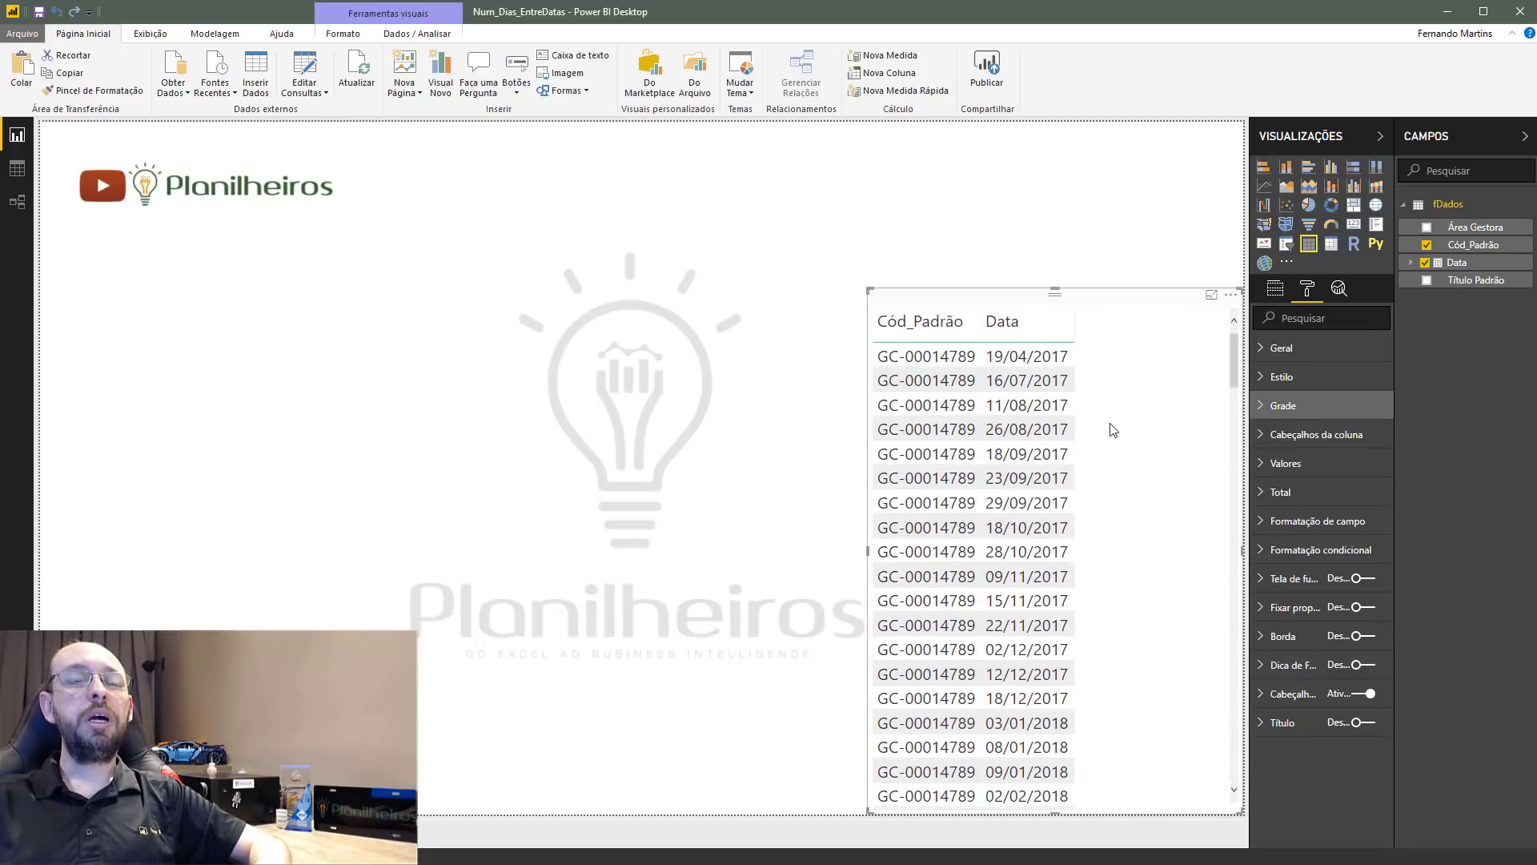
Duplicate the table visual and place the copy directly to the left of the original.
key("ctrl+c")
key("ctrl+v")
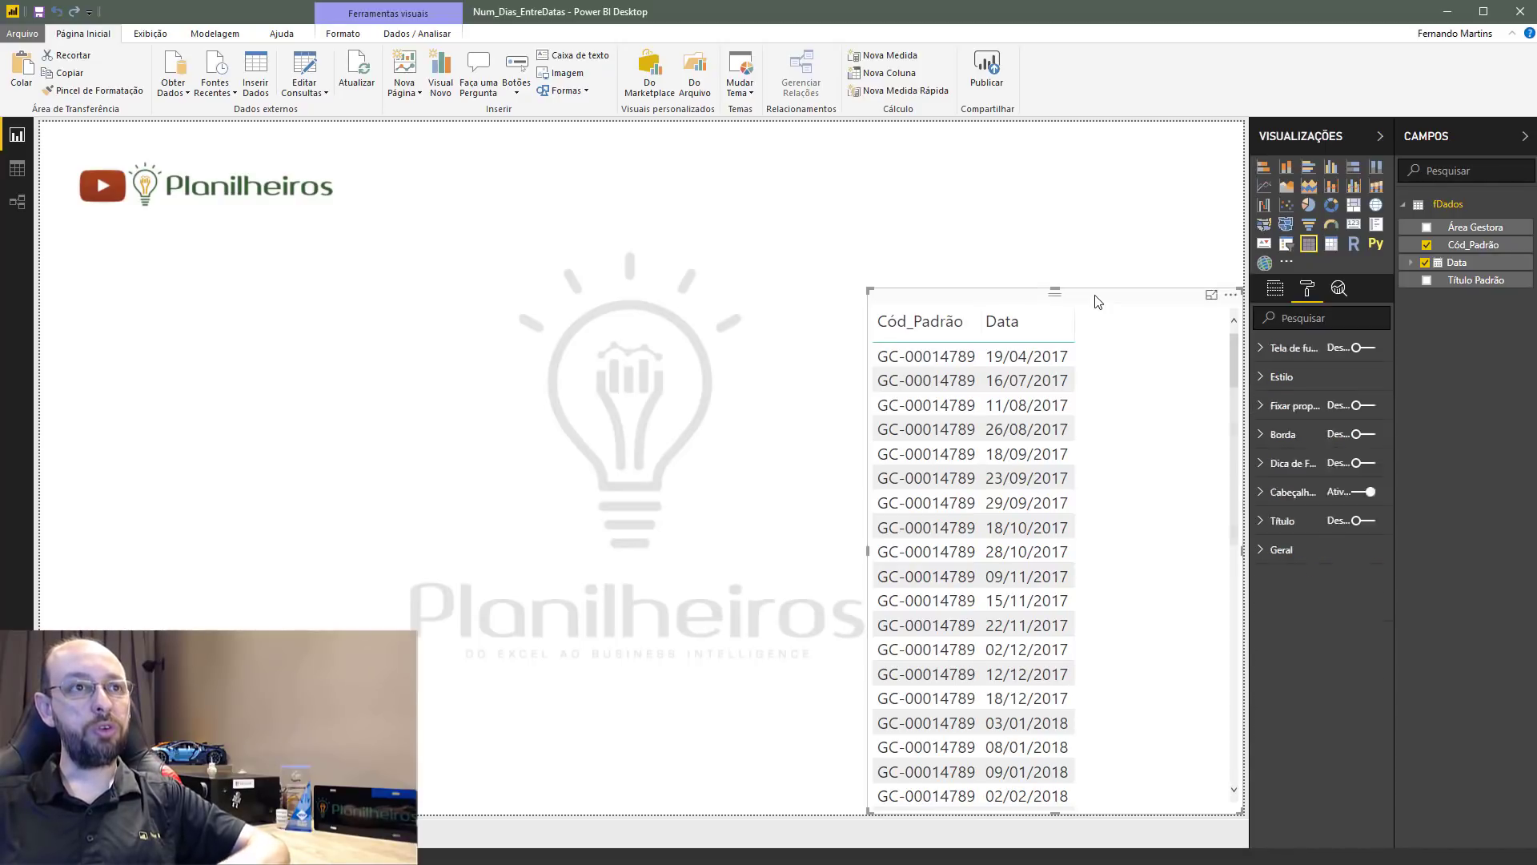
left_click_drag(1113, 301, 731, 312)
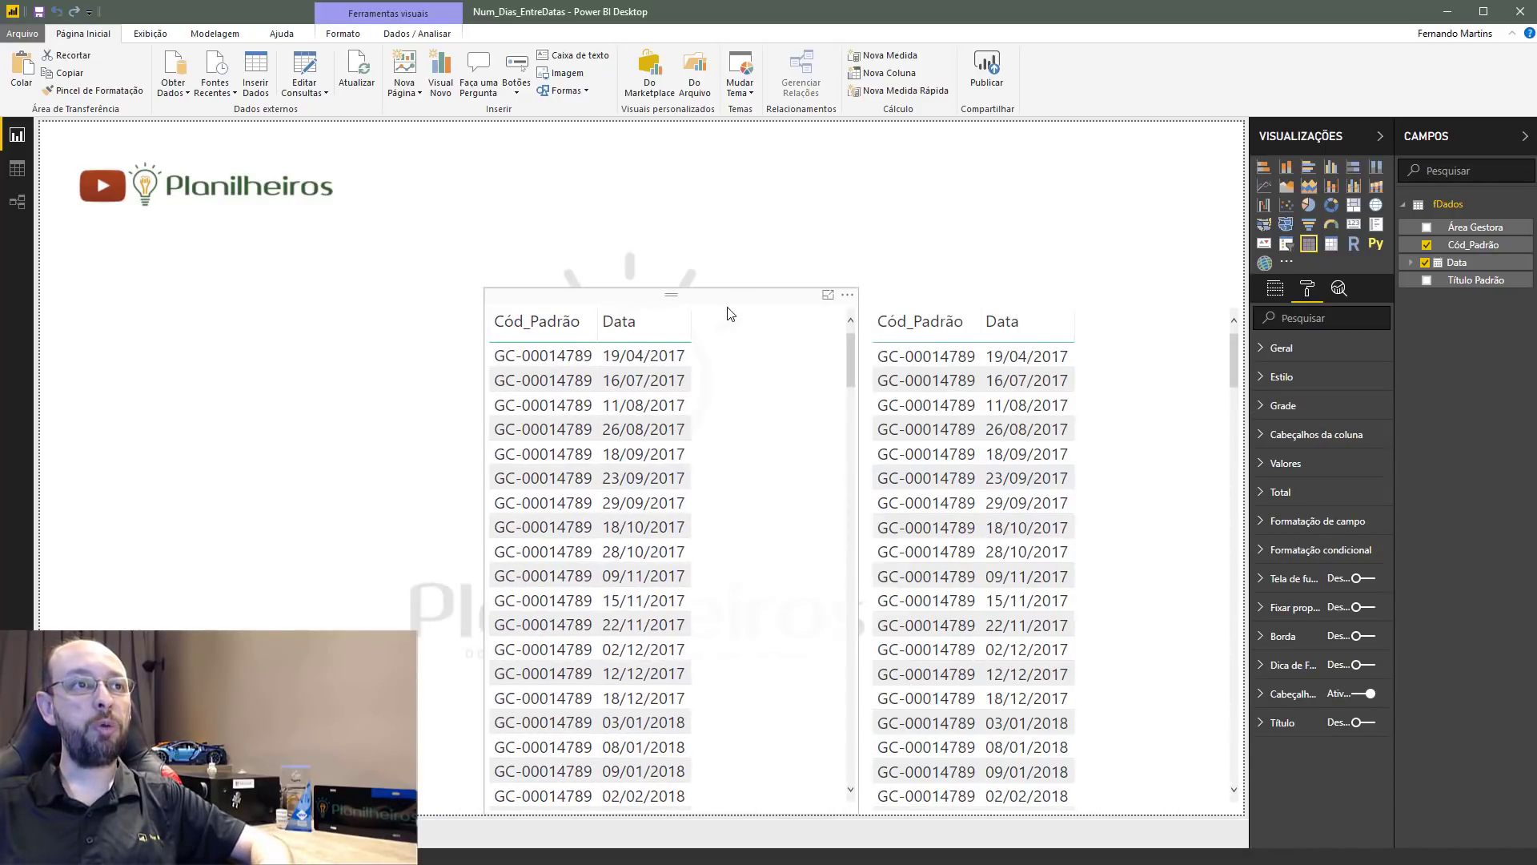
Create a slicer on Cód_Padrão in the free area left of the two tables.
left_click(1112, 199)
left_click_drag(1473, 245, 153, 439)
left_click(1308, 288)
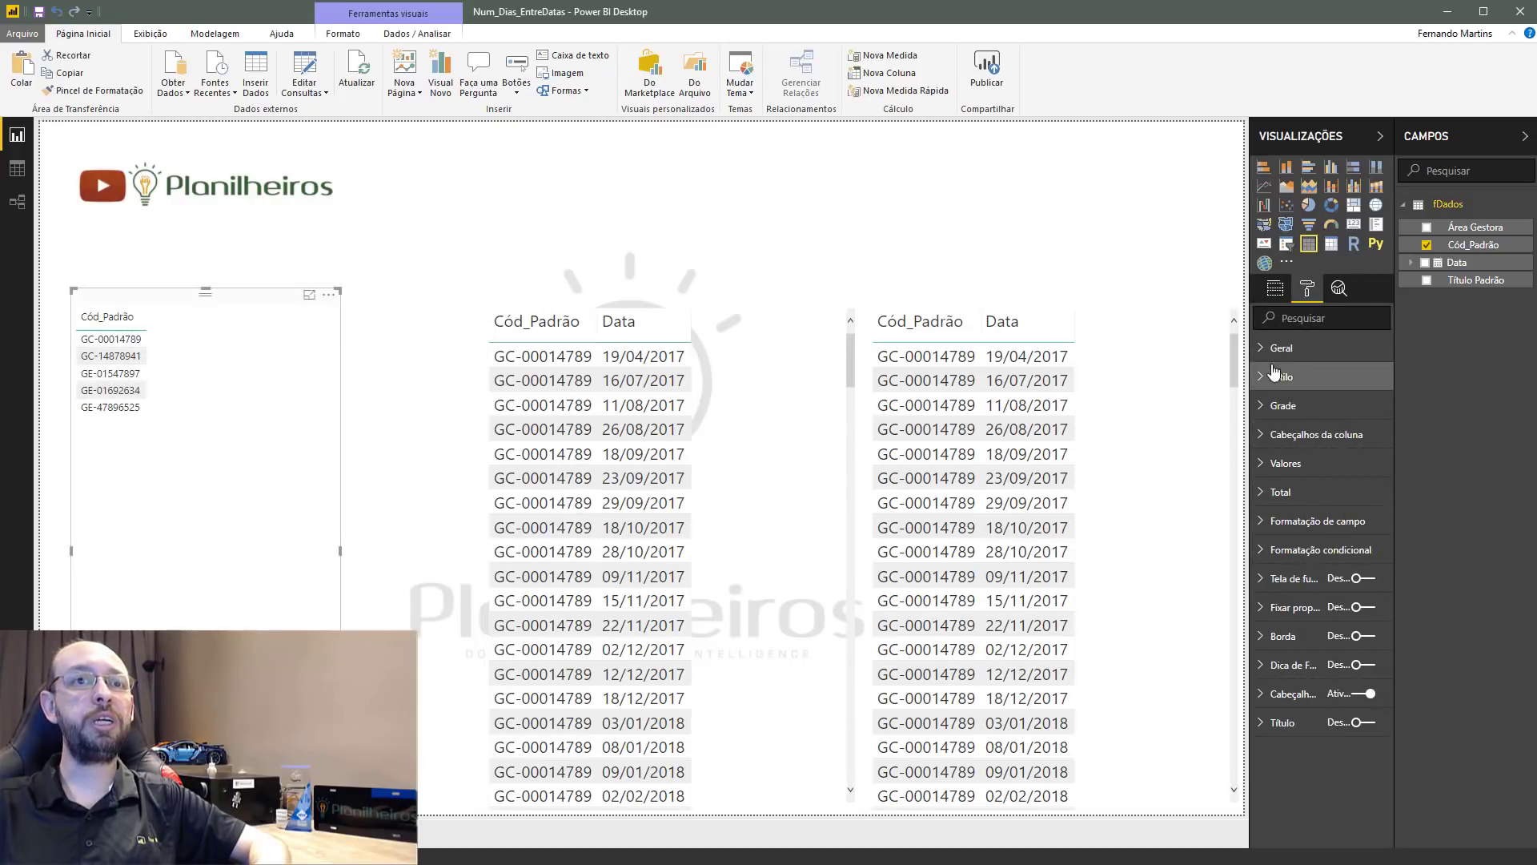
left_click(1287, 245)
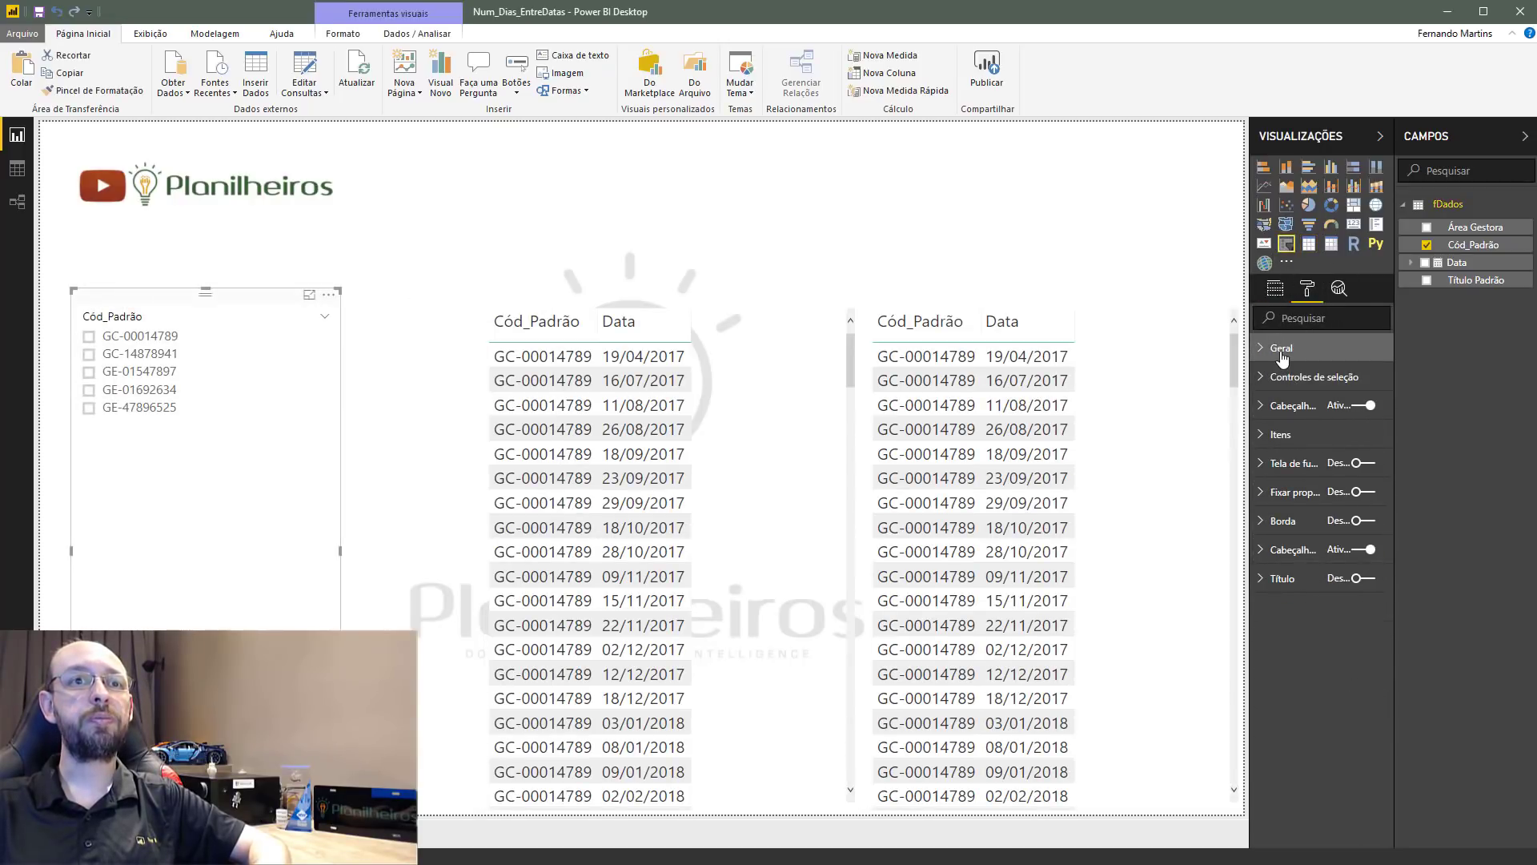
Set the Cód_Padrão slicer's orientation to Horizontal and turn on its Responsive option.
left_click(1281, 348)
left_click(1301, 498)
left_click(1289, 532)
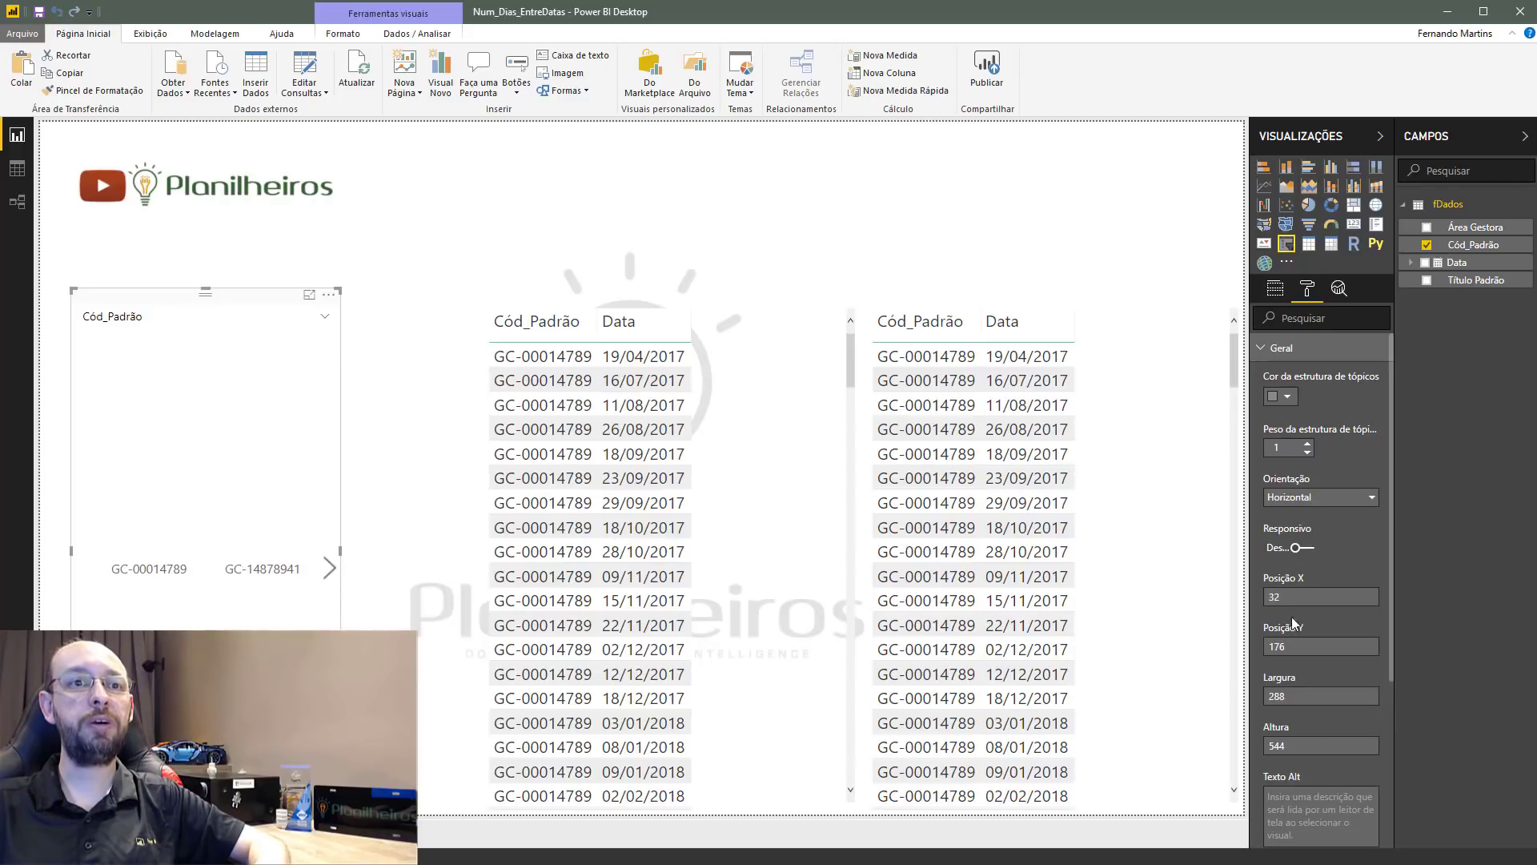
left_click(1310, 551)
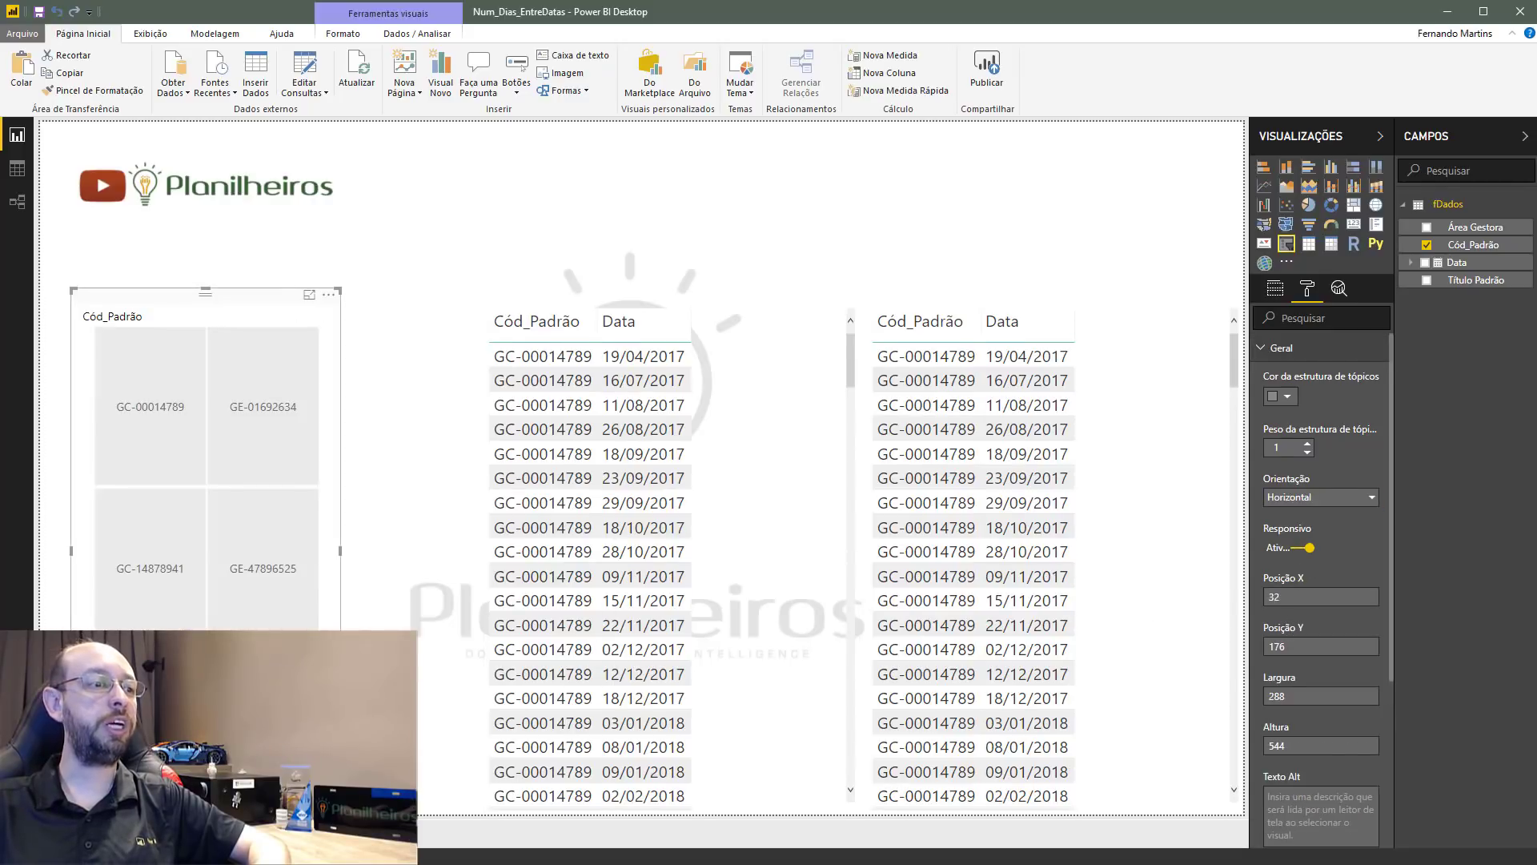
Resize the slicer to about 392 by 144, place it above the right-hand table and filter by GE-01547897.
left_click_drag(341, 799, 427, 458)
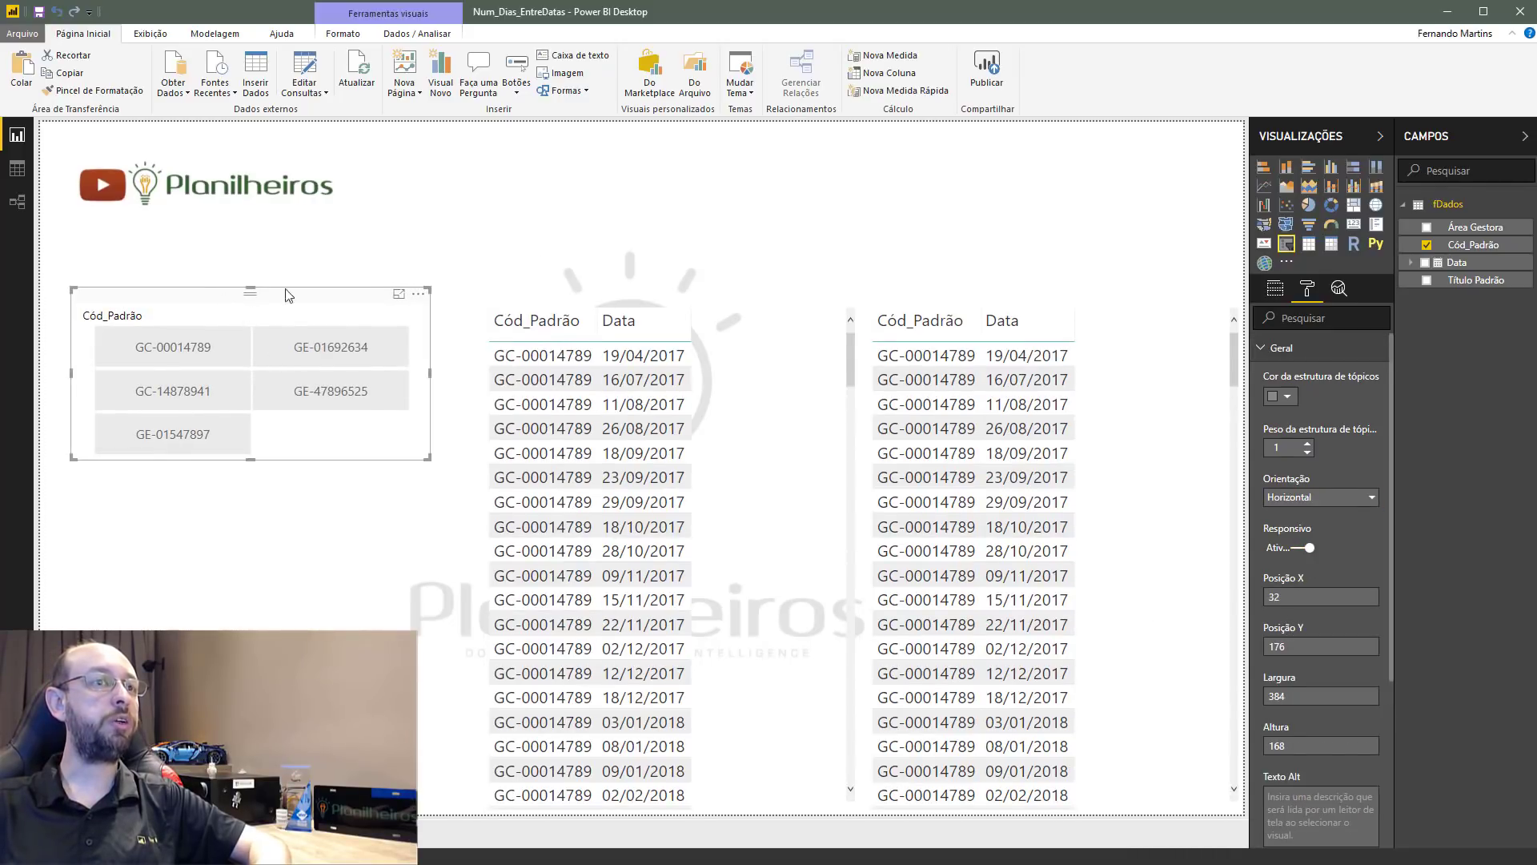
left_click_drag(288, 295, 1087, 129)
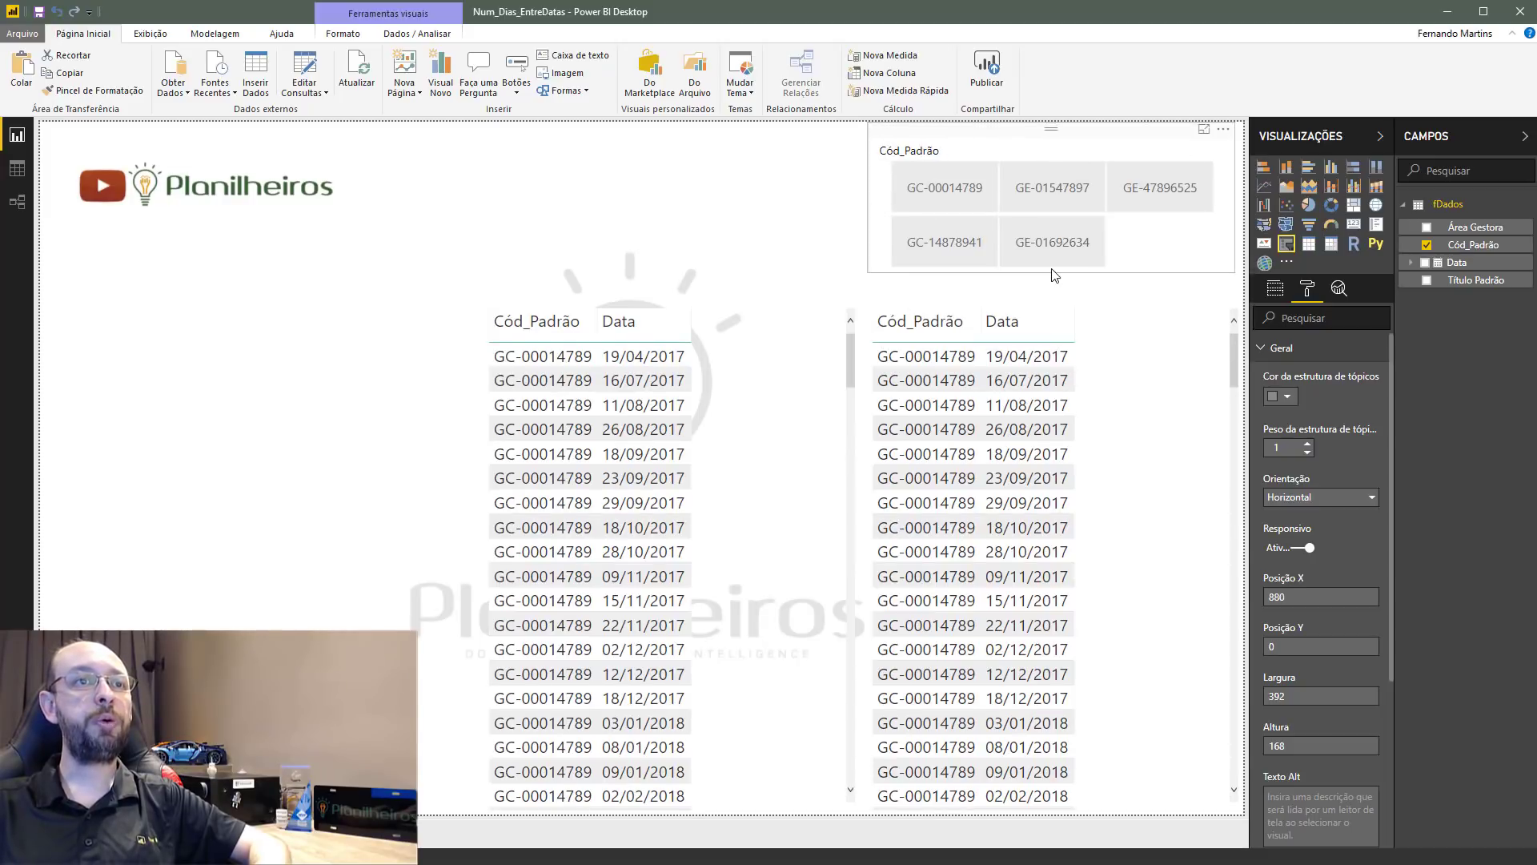
left_click(1071, 185)
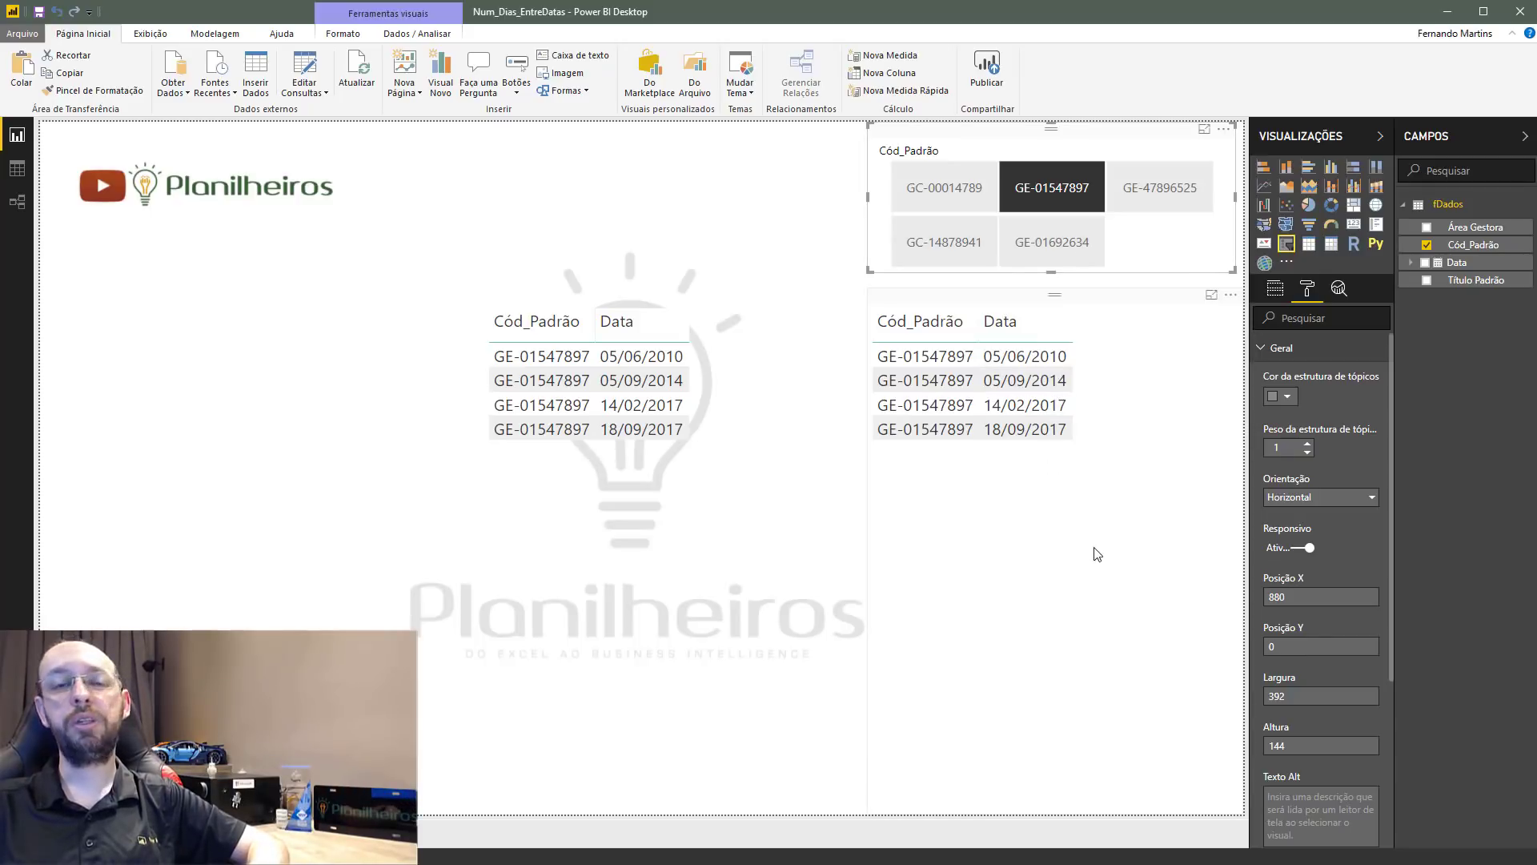
Create a new measure named Num Dias in the fDados table, with its formula starting on a new line.
left_click(771, 224)
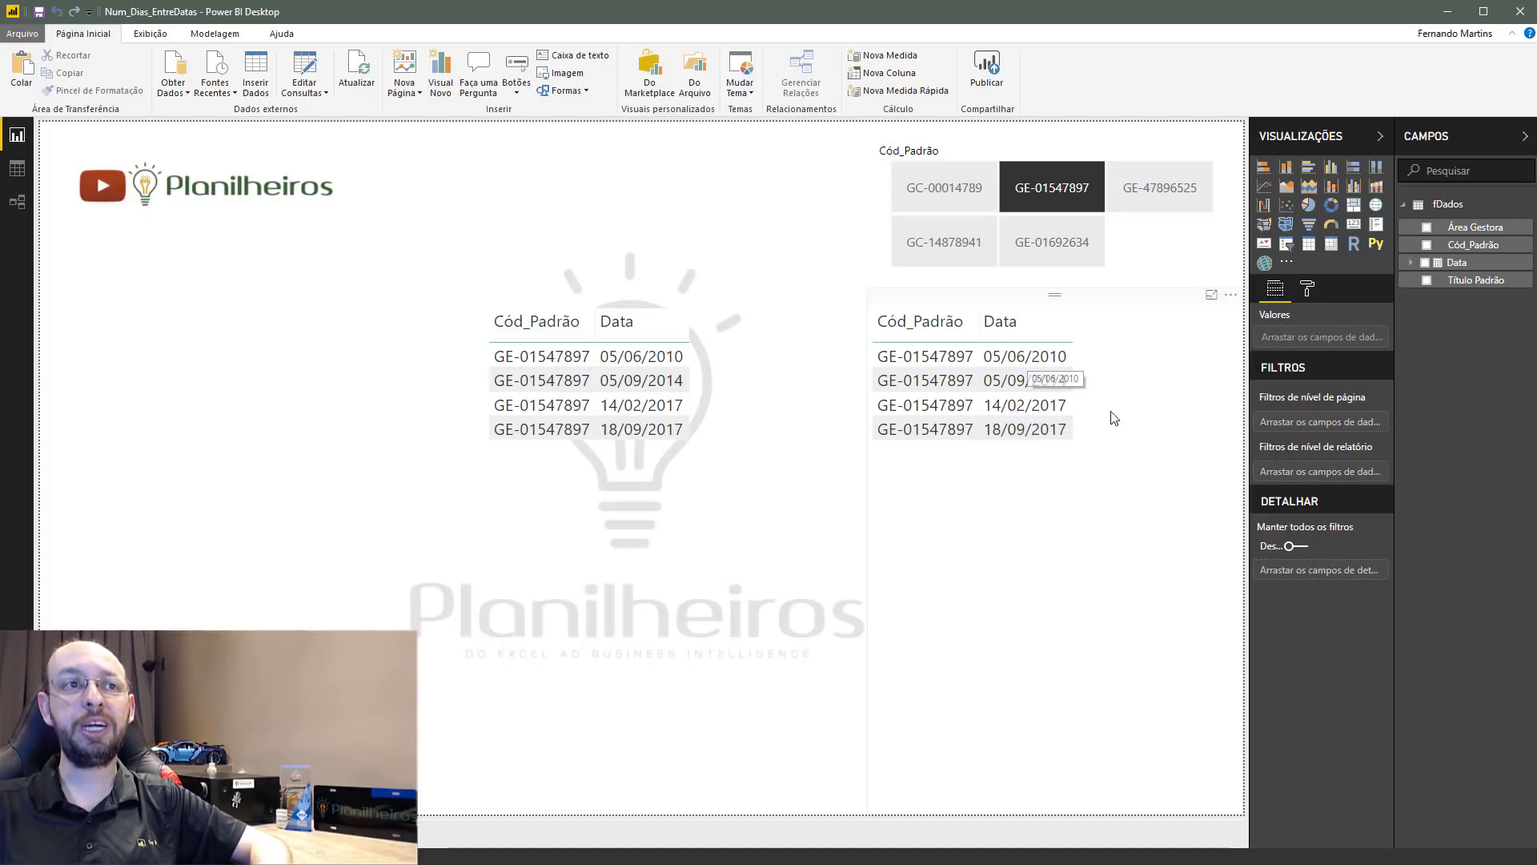
right_click(1449, 204)
left_click(1345, 206)
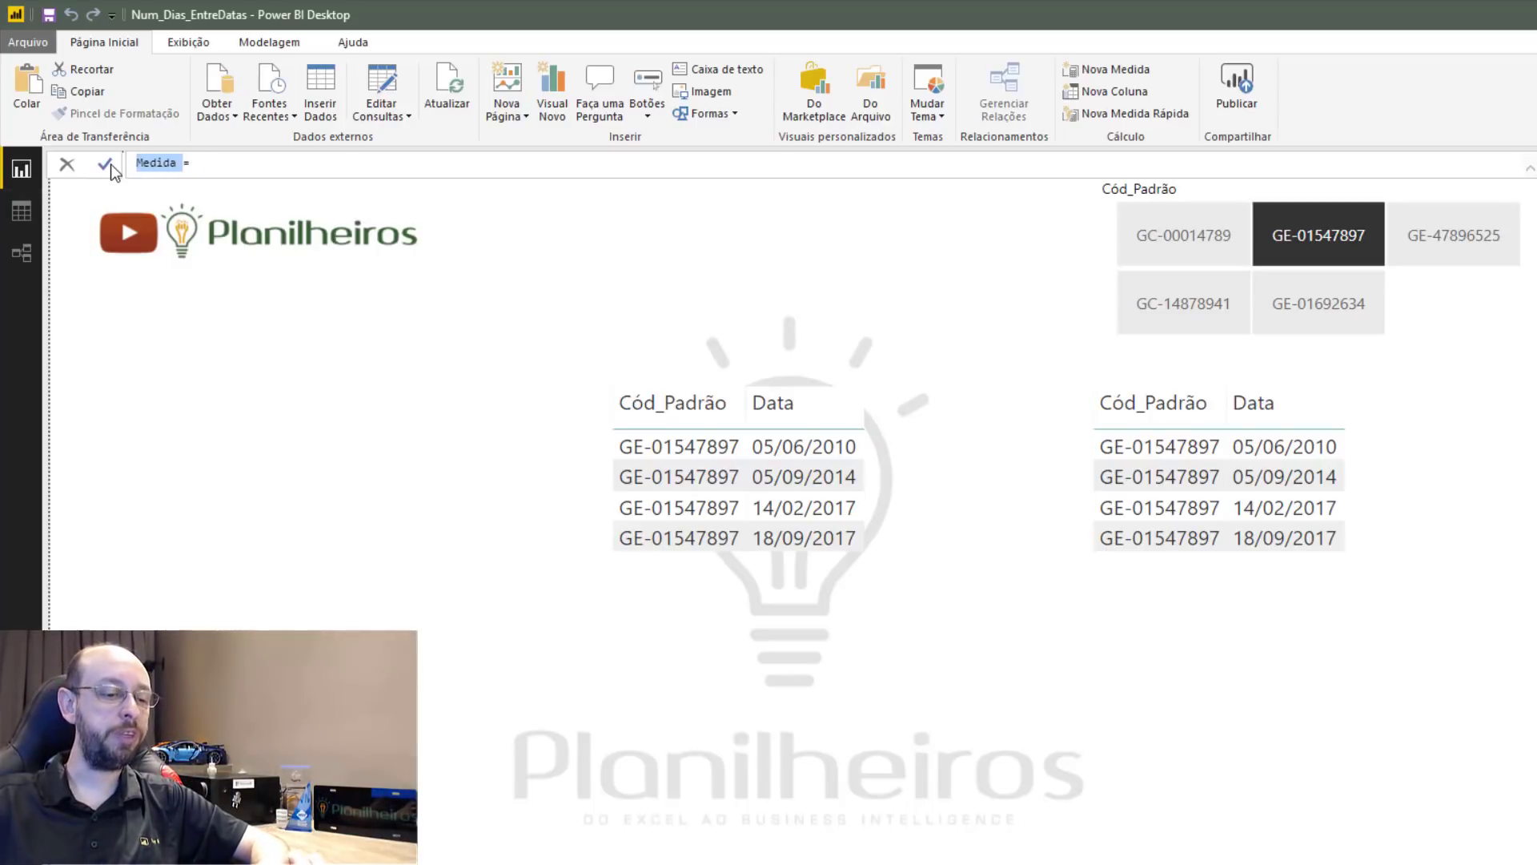
type("Num Dia")
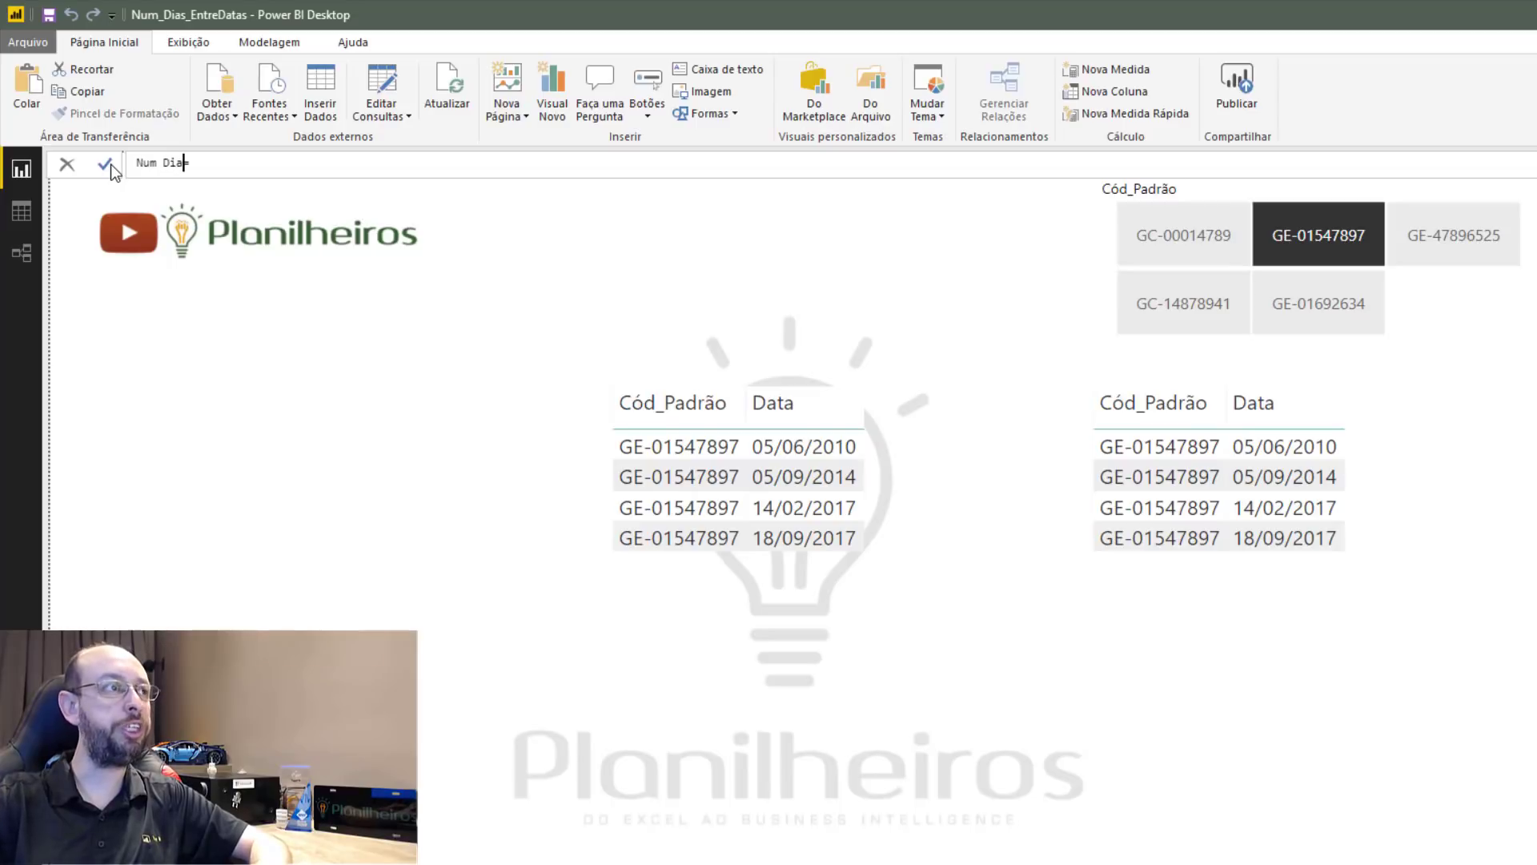
type("s")
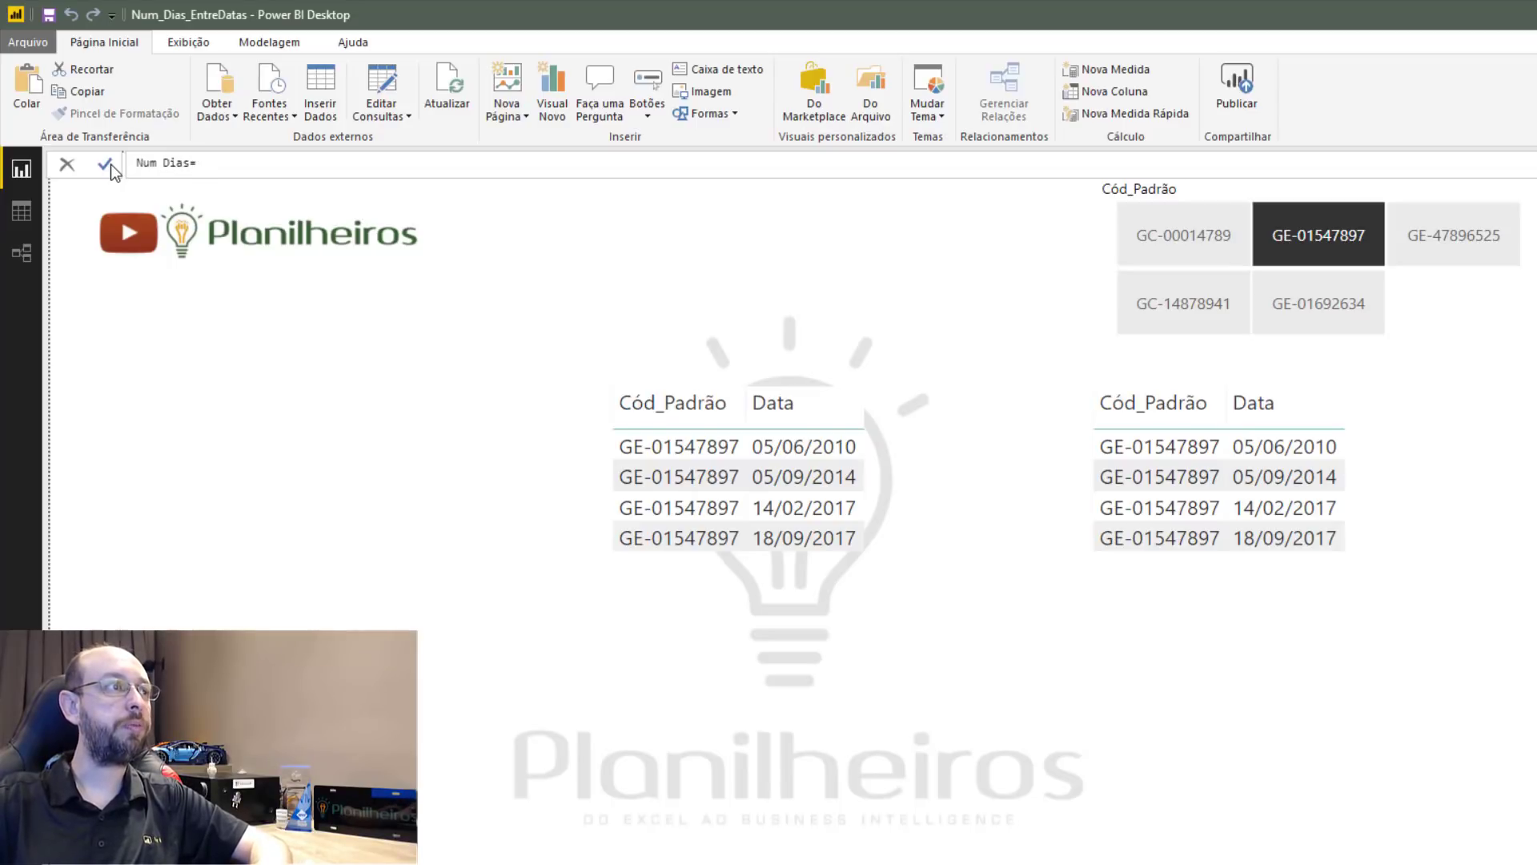
key("Right")
key("shift+Return")
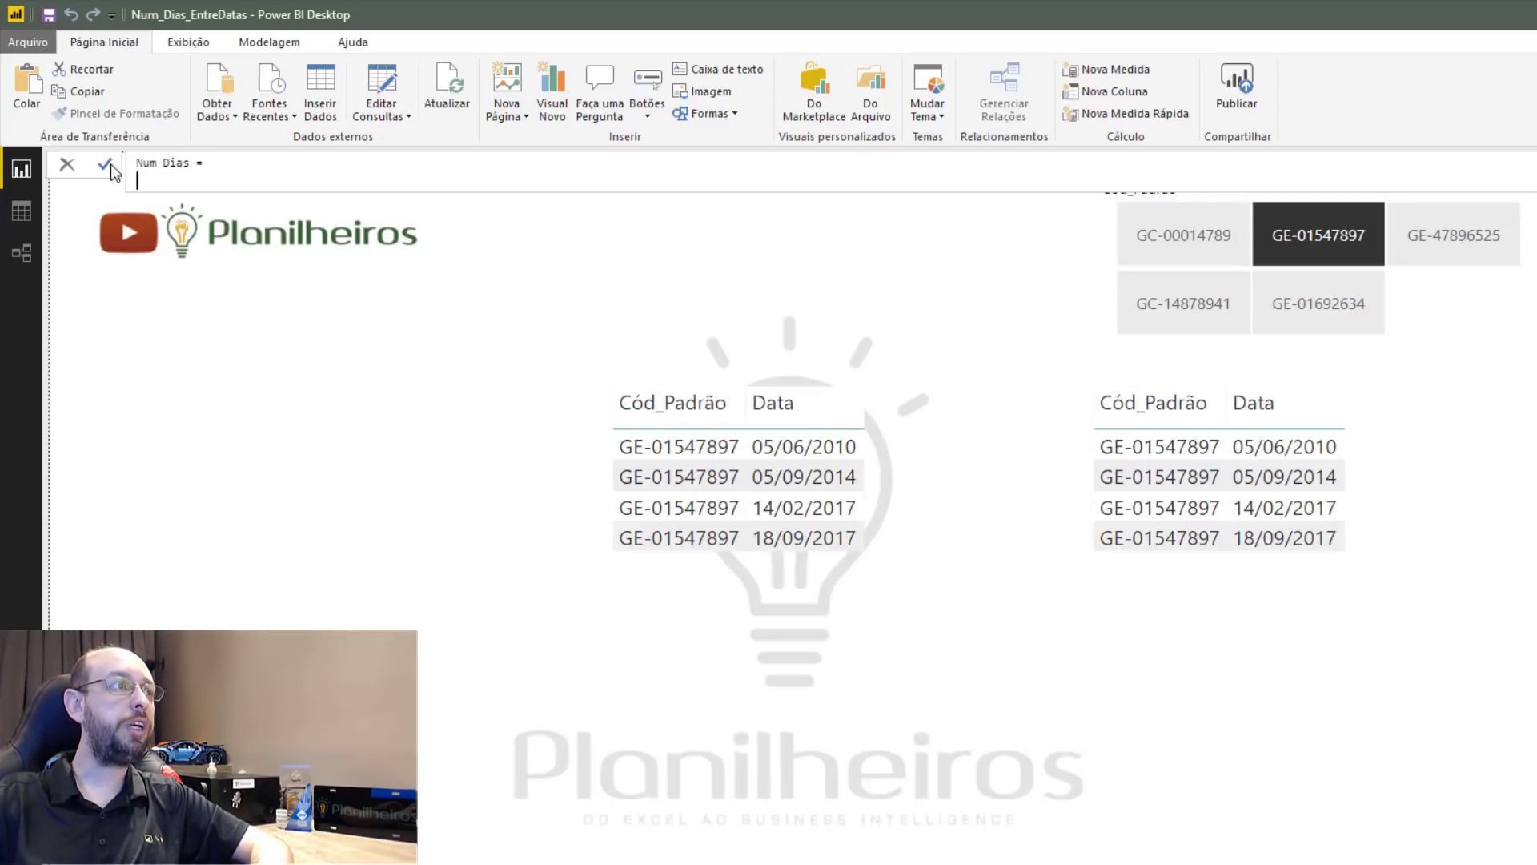
Define the variable DataAtual in the Num Dias formula as SELECTEDVALUE(fDados[Data]).
type("VAR ")
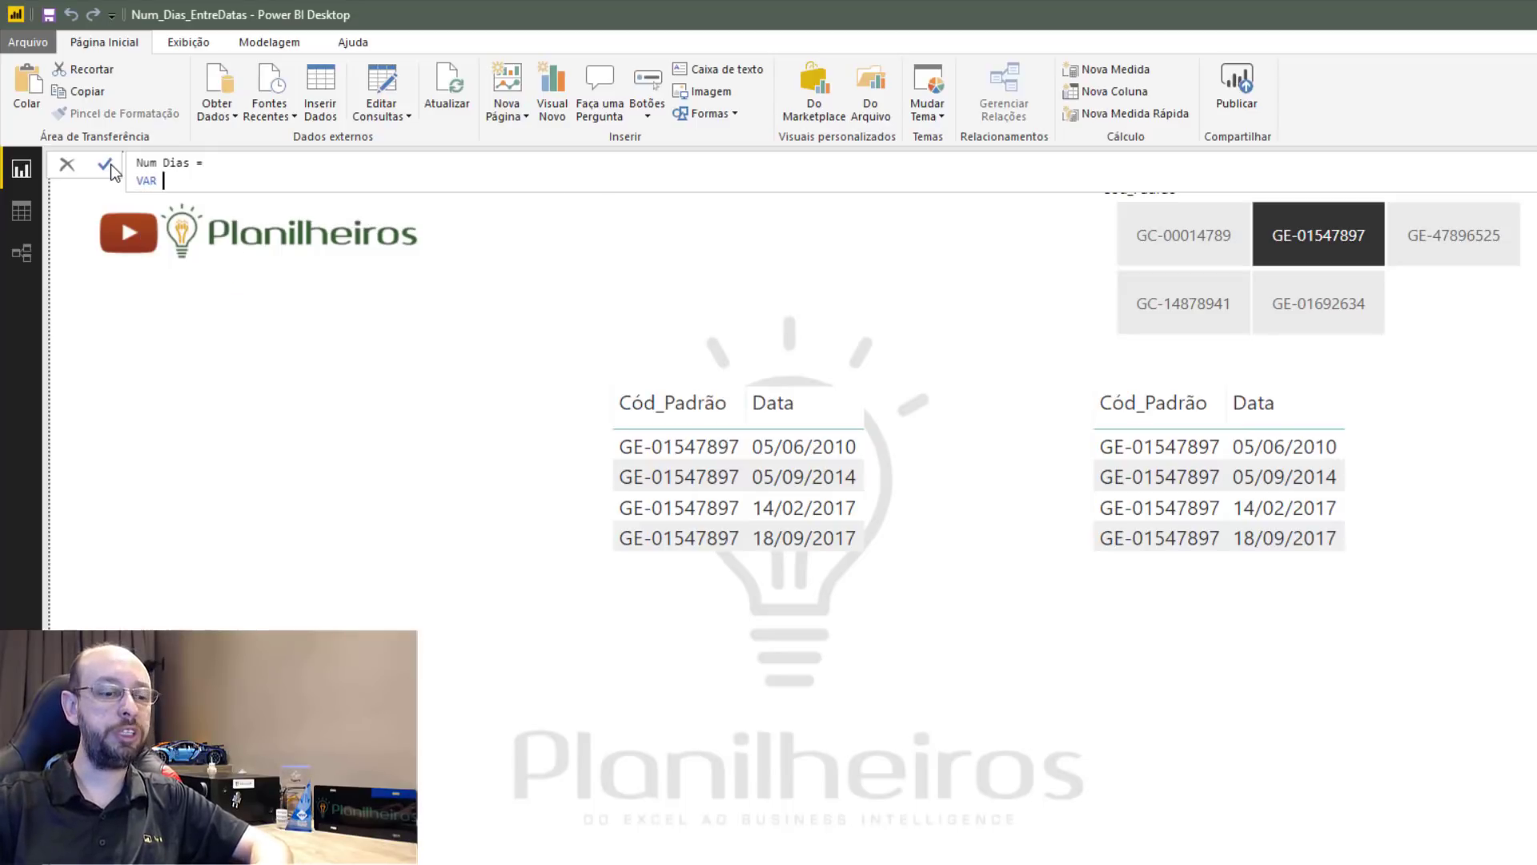
type("DataA")
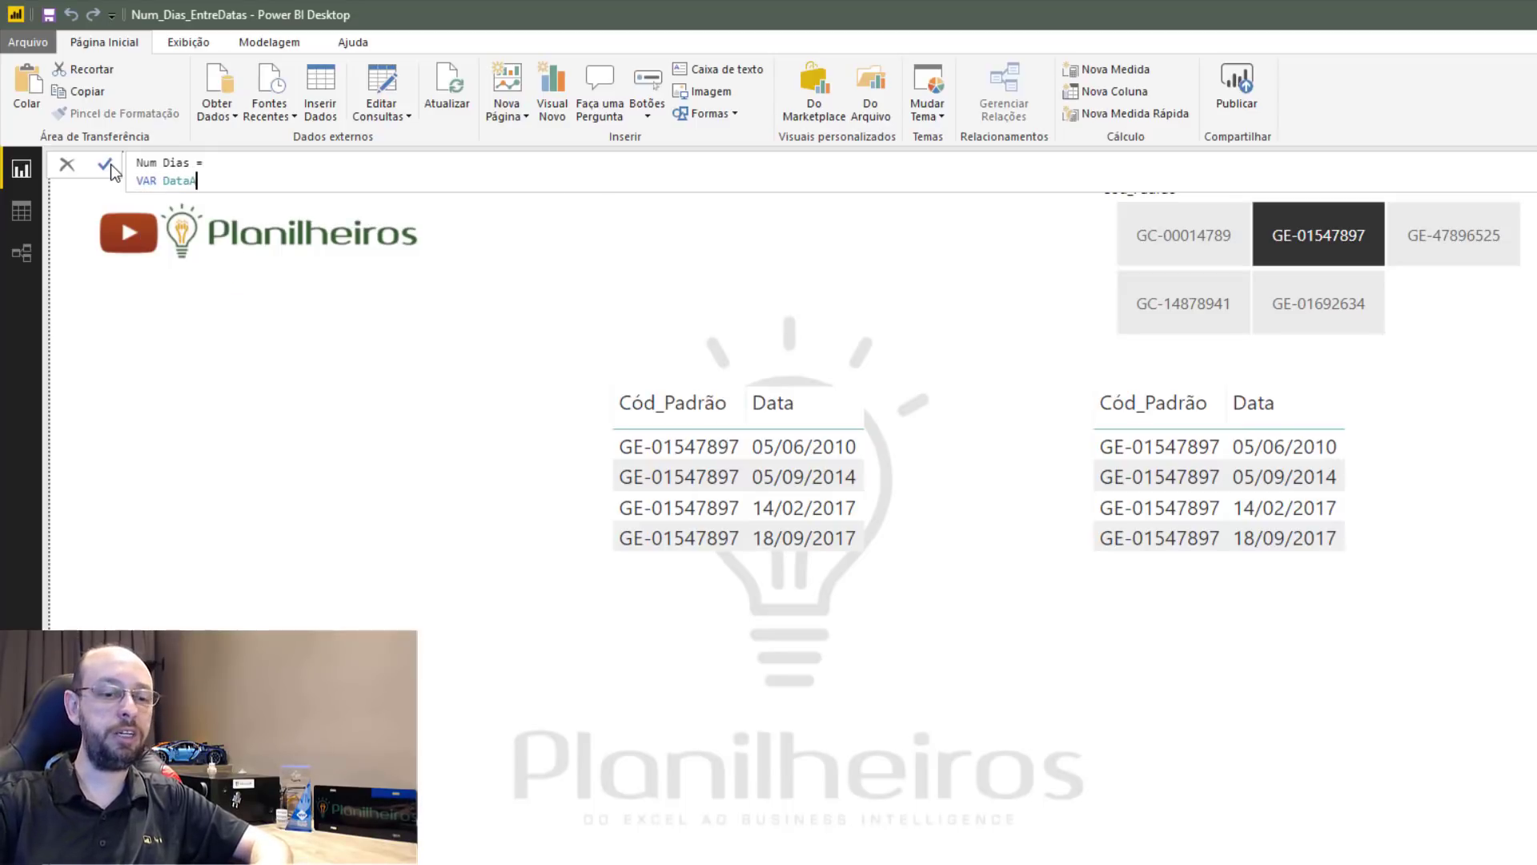
type("tual")
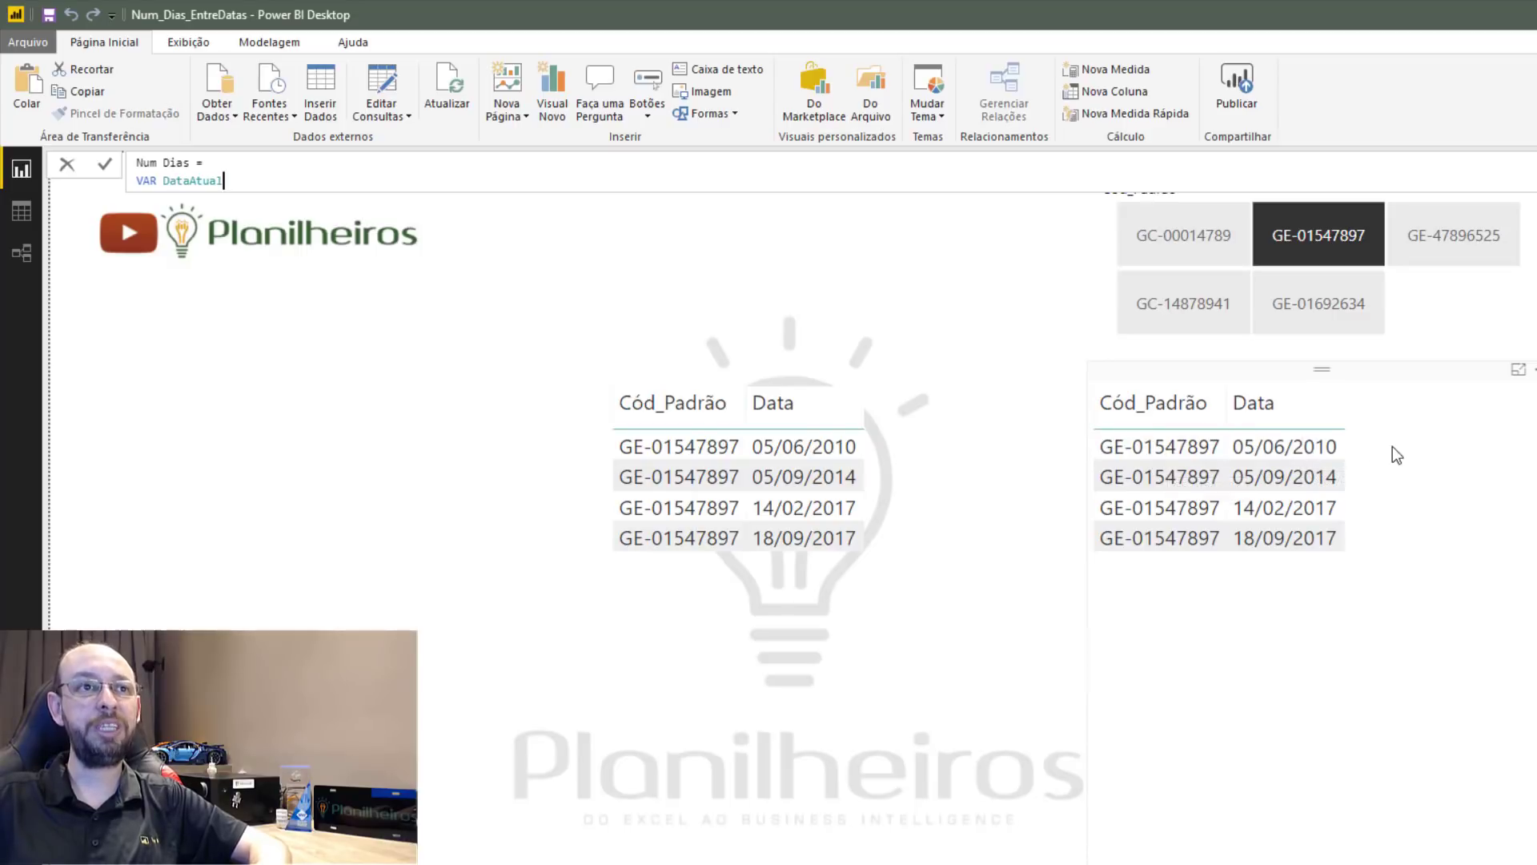
type("=")
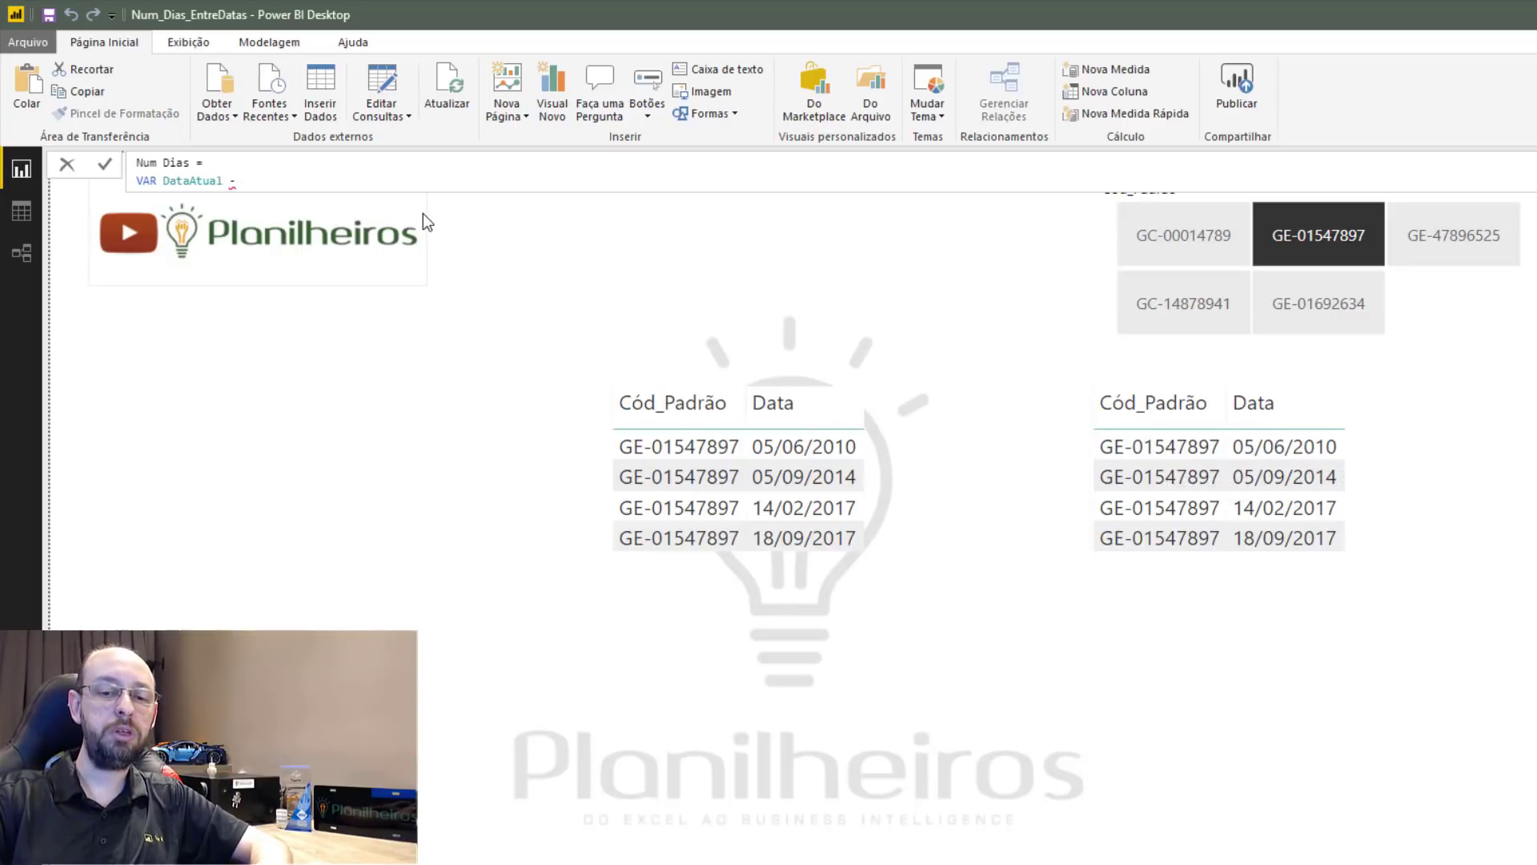
type(" SELECTEDVALUE(")
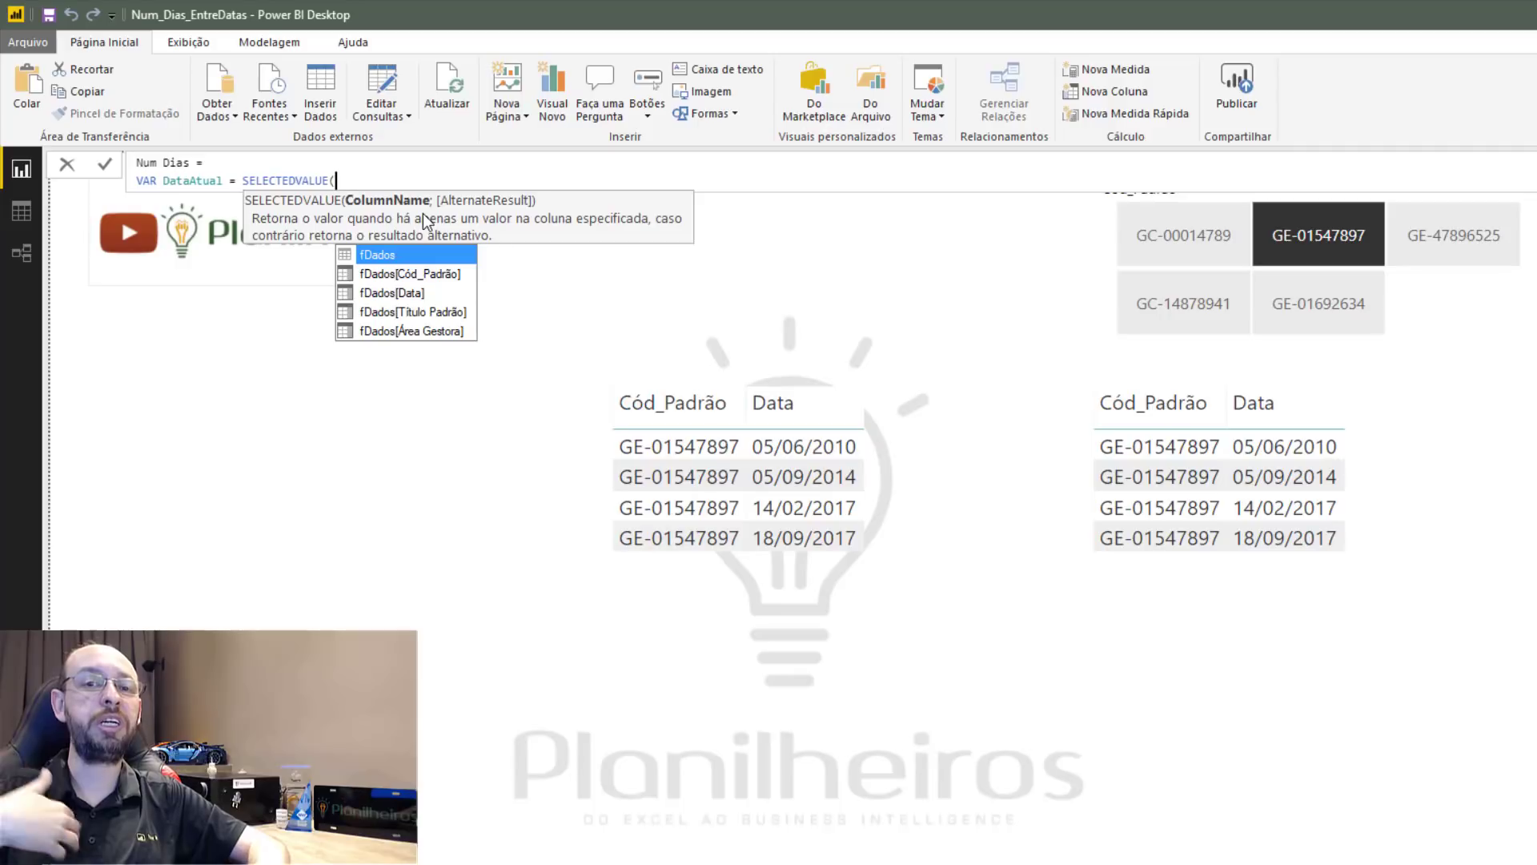
key("Down")
key("Down")
key("Tab")
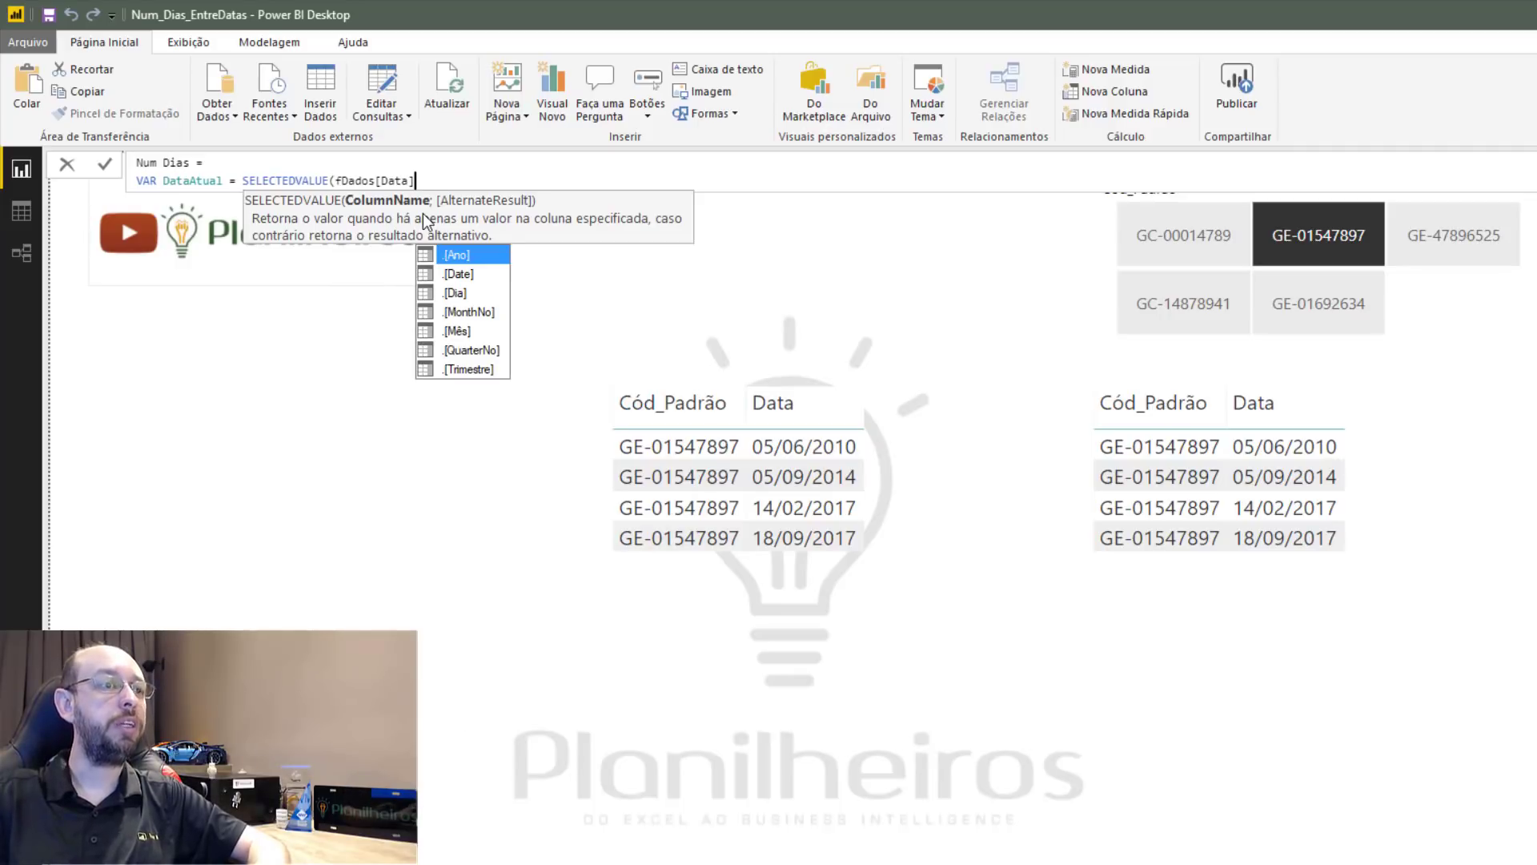
type(")")
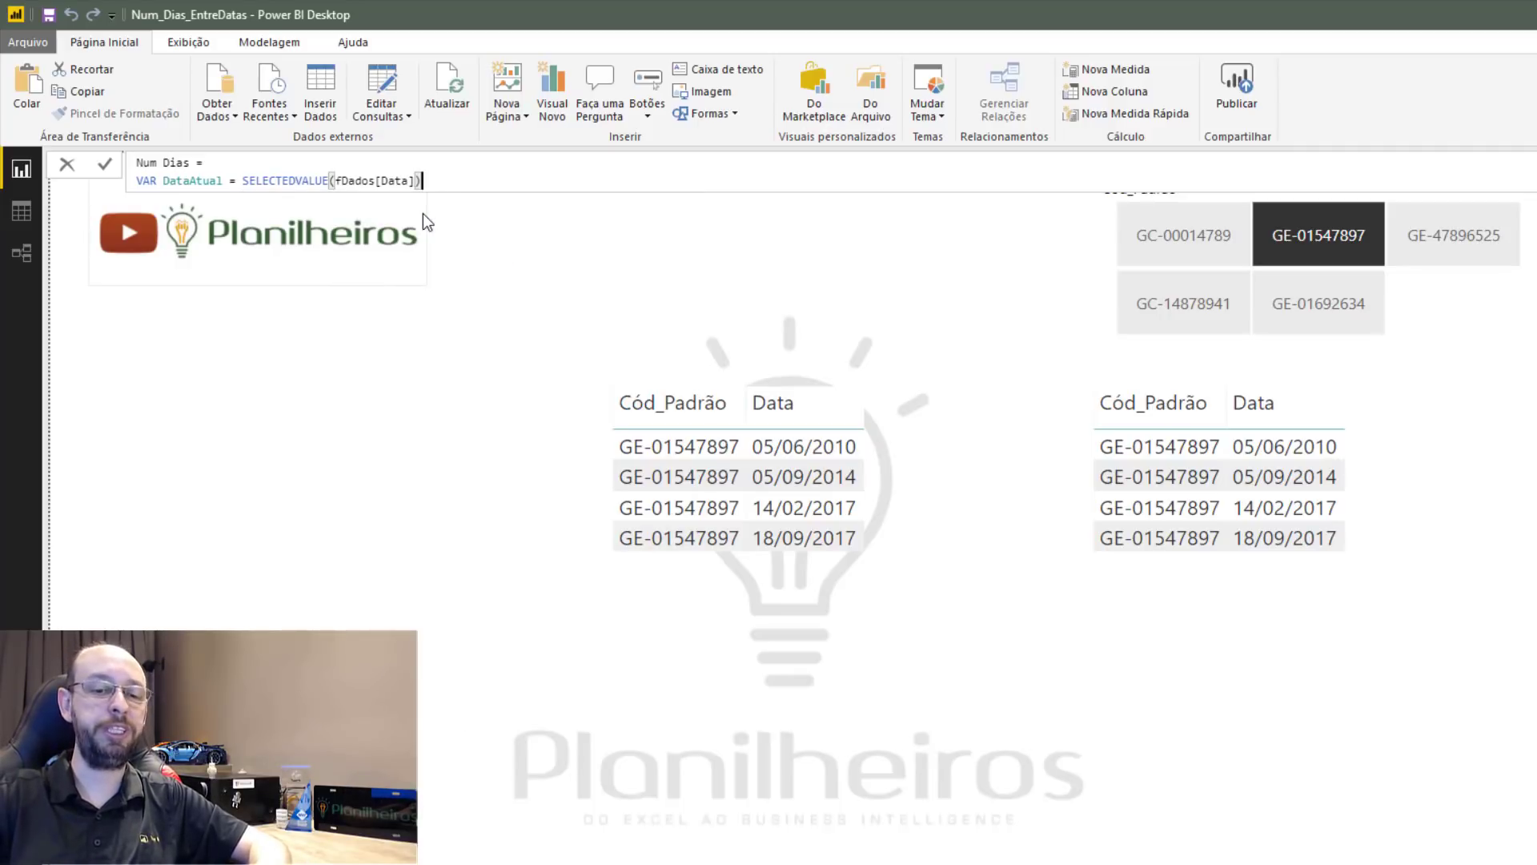
key("shift+Return")
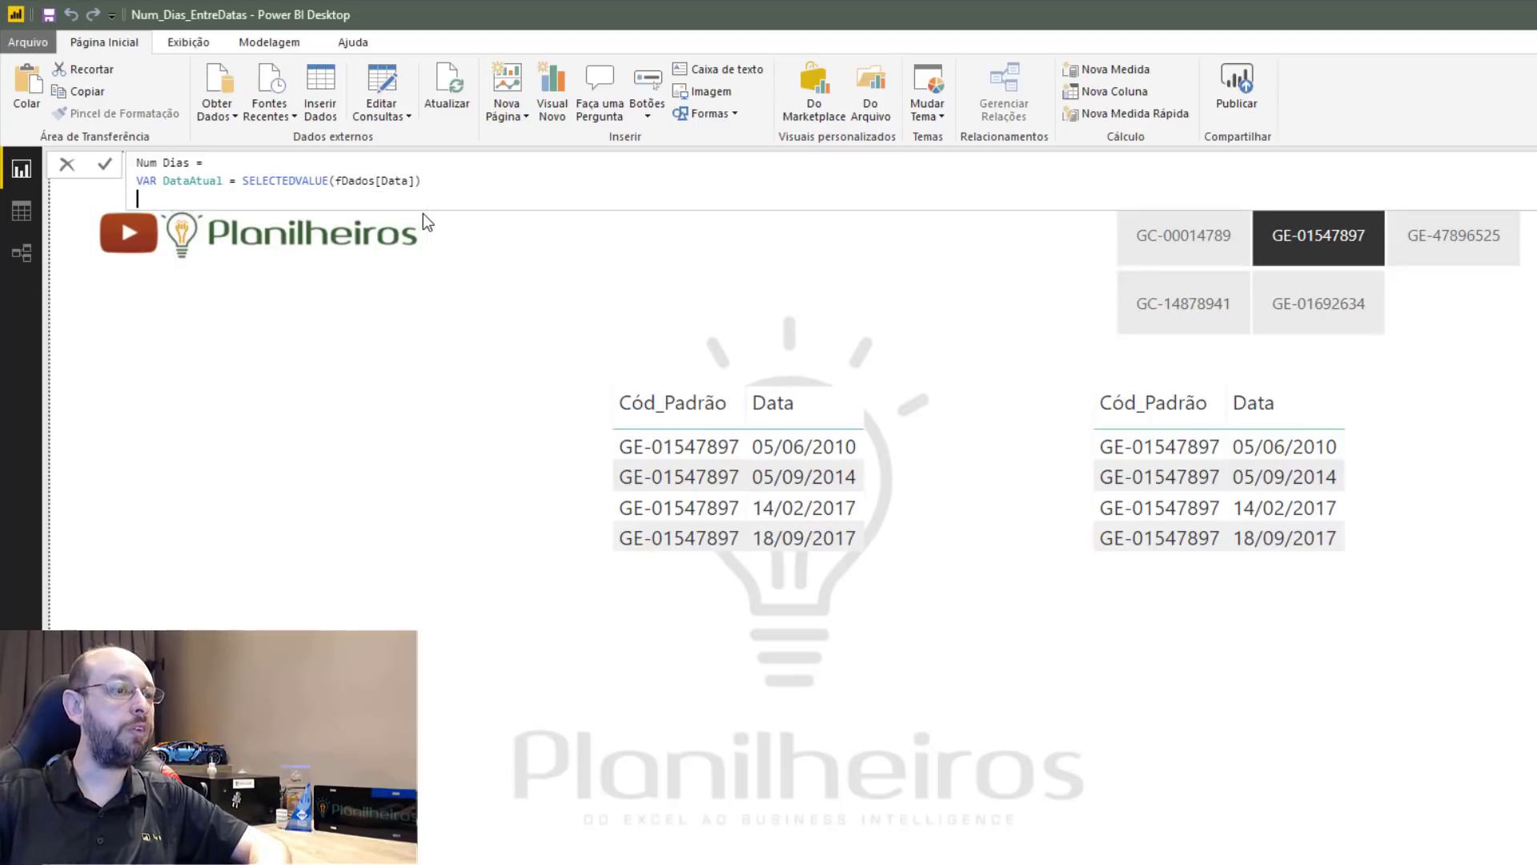
Make the measure RETURN DataAtual, commit it, and add Num Dias to the right-hand table.
type("RETURN")
key("shift+Return")
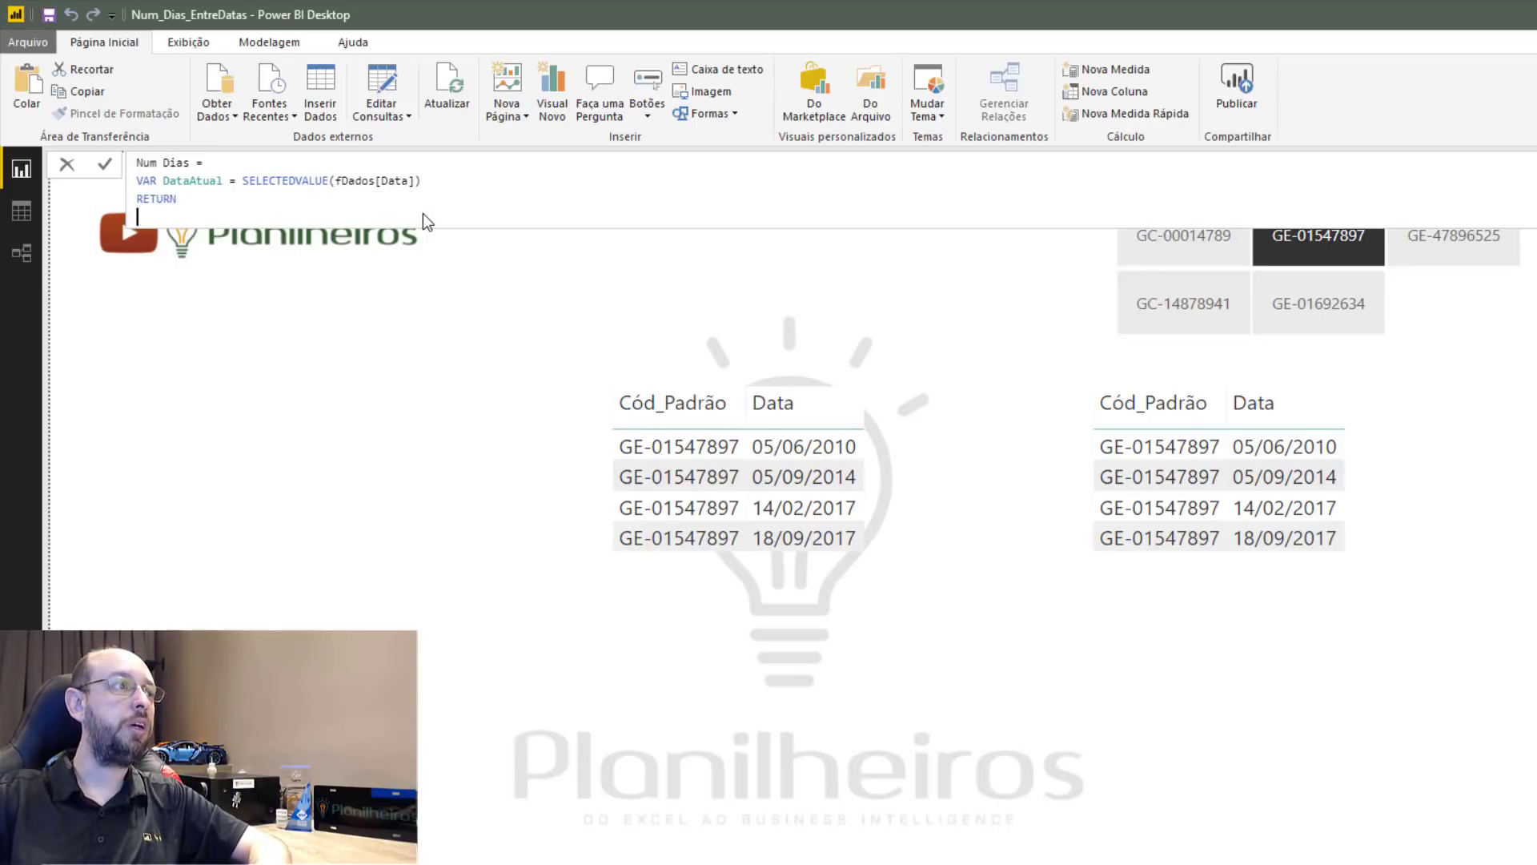
type("Data")
key("Tab")
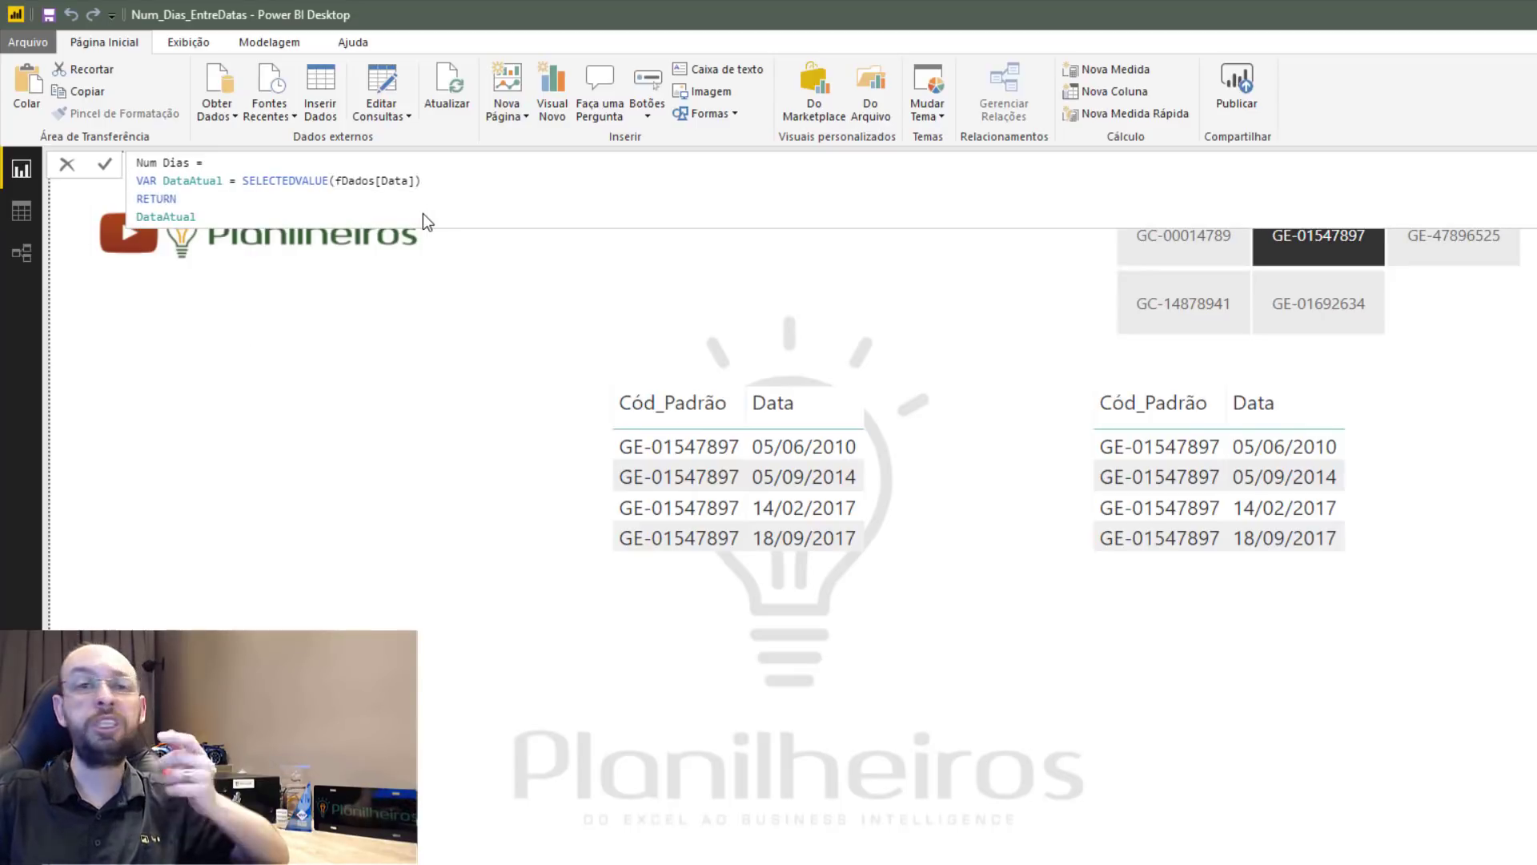
key("Return")
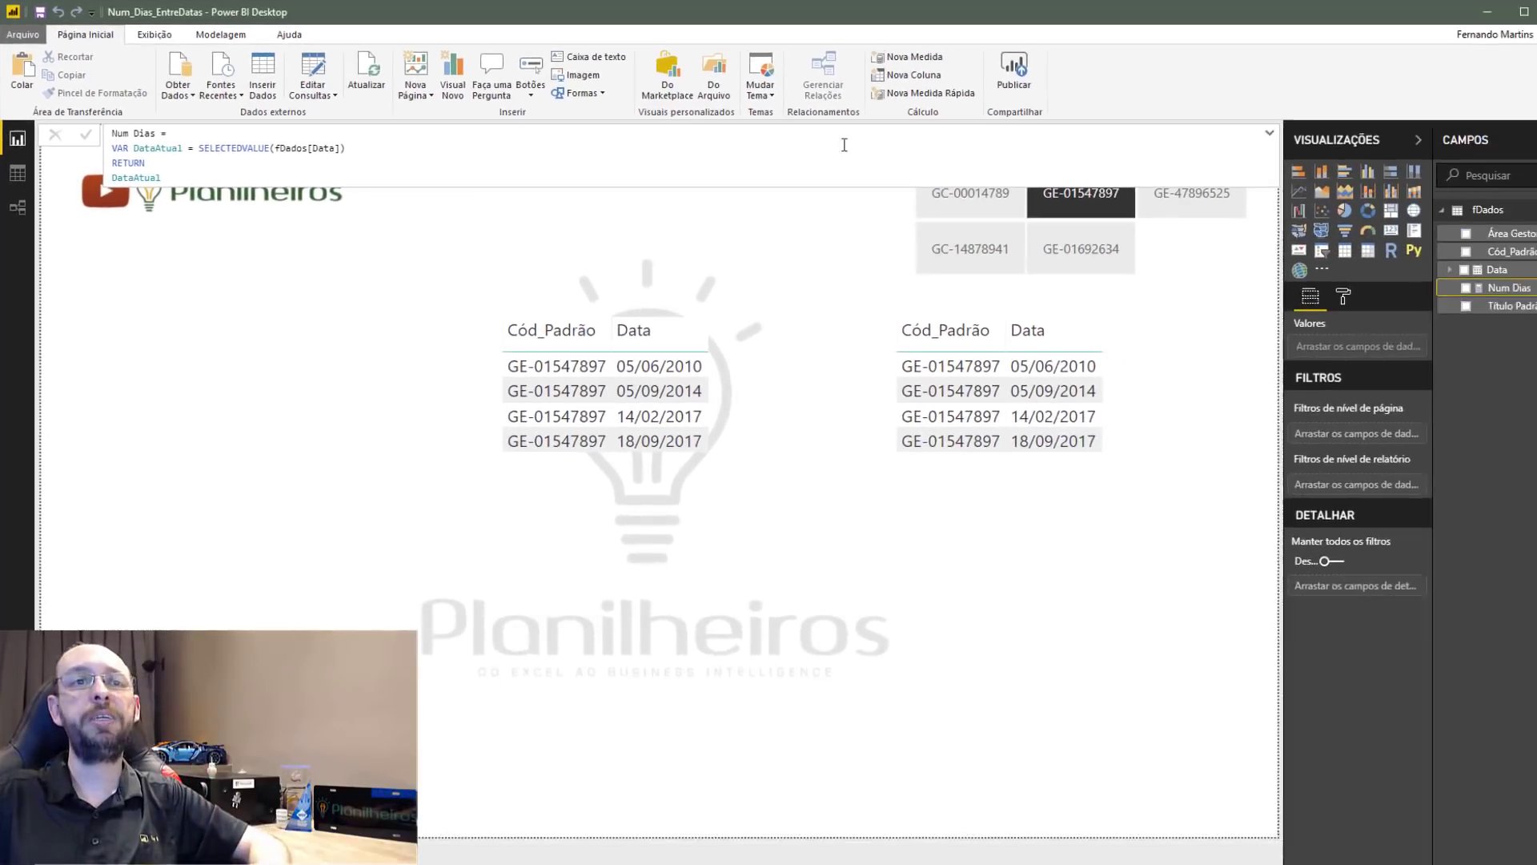
left_click_drag(1485, 286, 1175, 370)
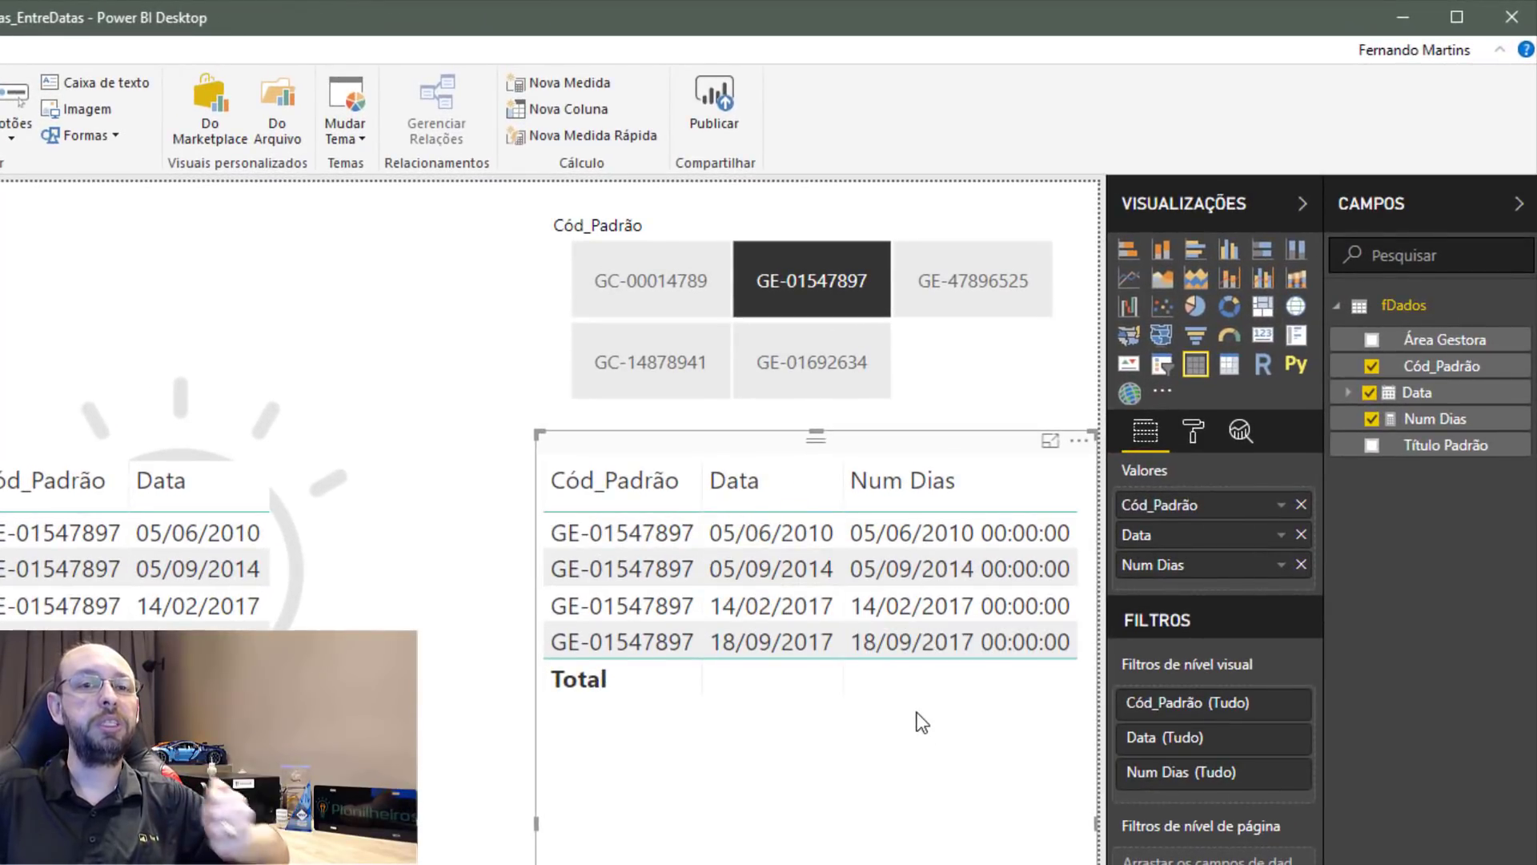
Reopen the Num Dias formula and begin a second variable, DataAnterior = CALCULATE(MAX(fDados[Data]), below DataAtual.
left_click(1456, 416)
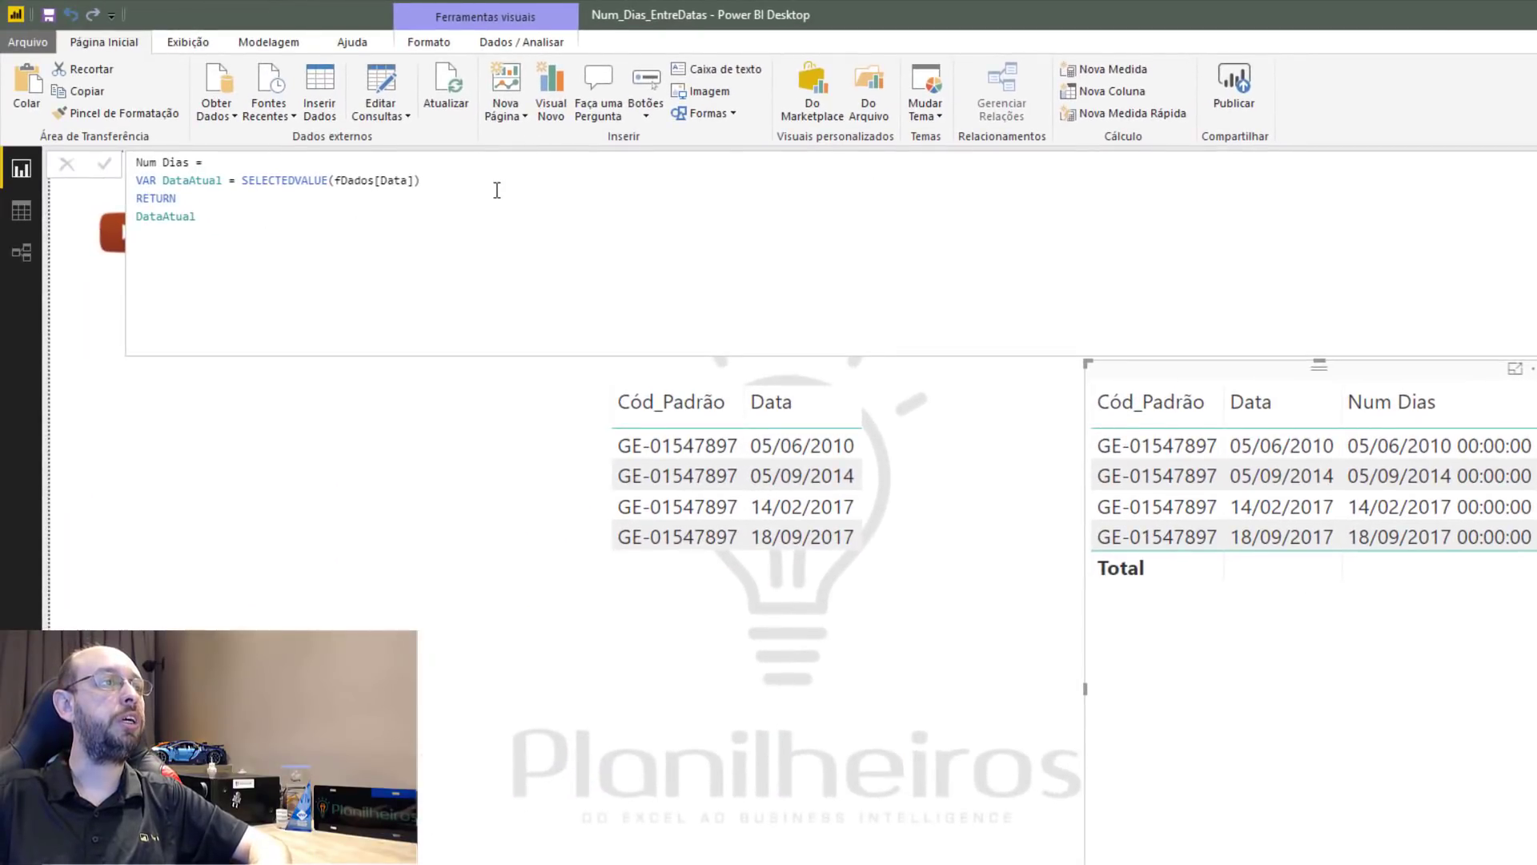
left_click(495, 189)
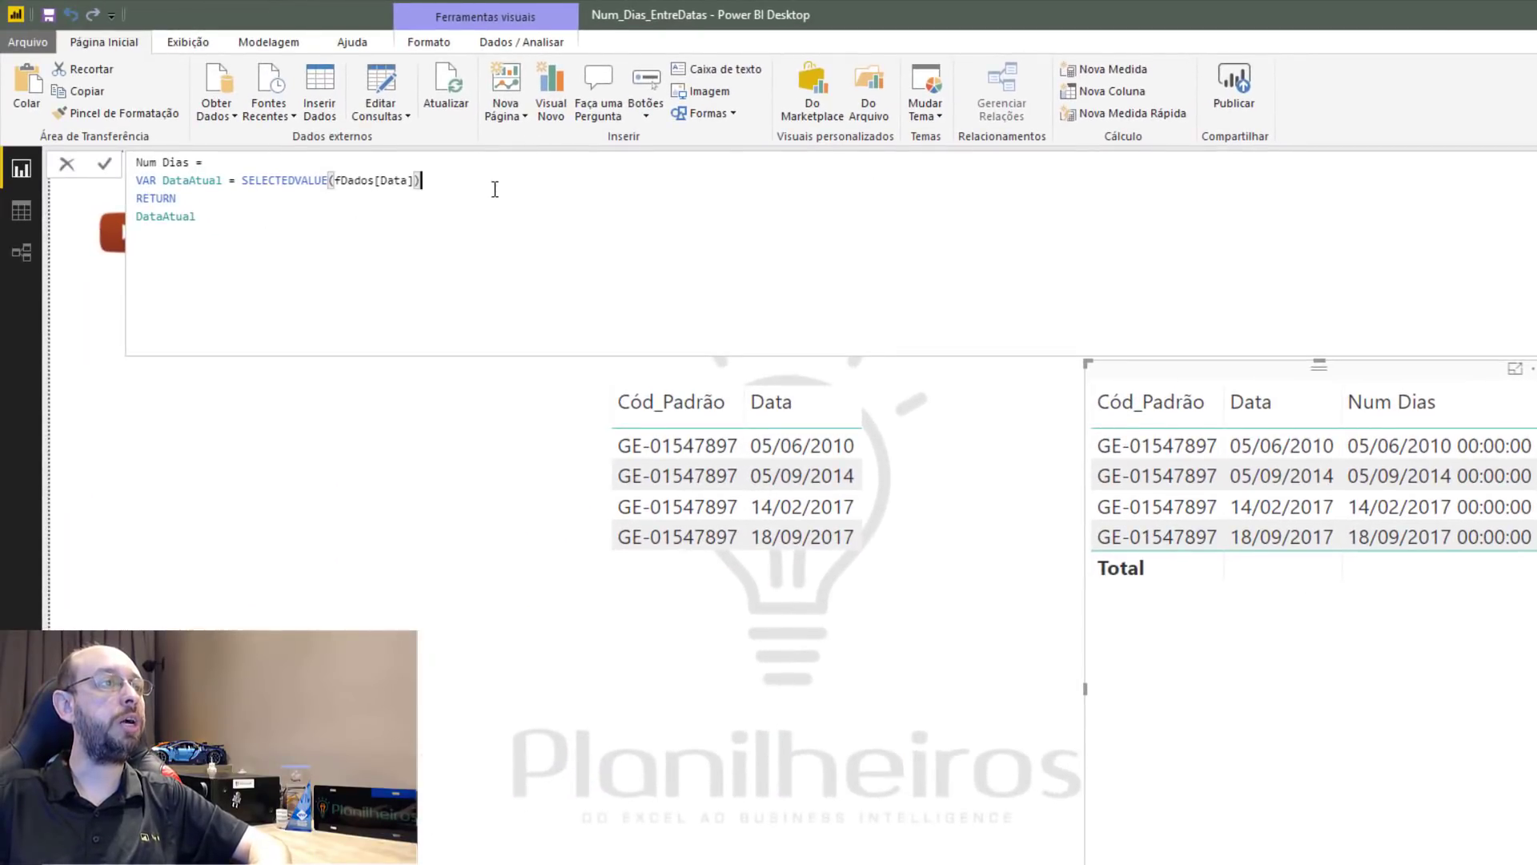
key("shift+Return")
type("VAR ")
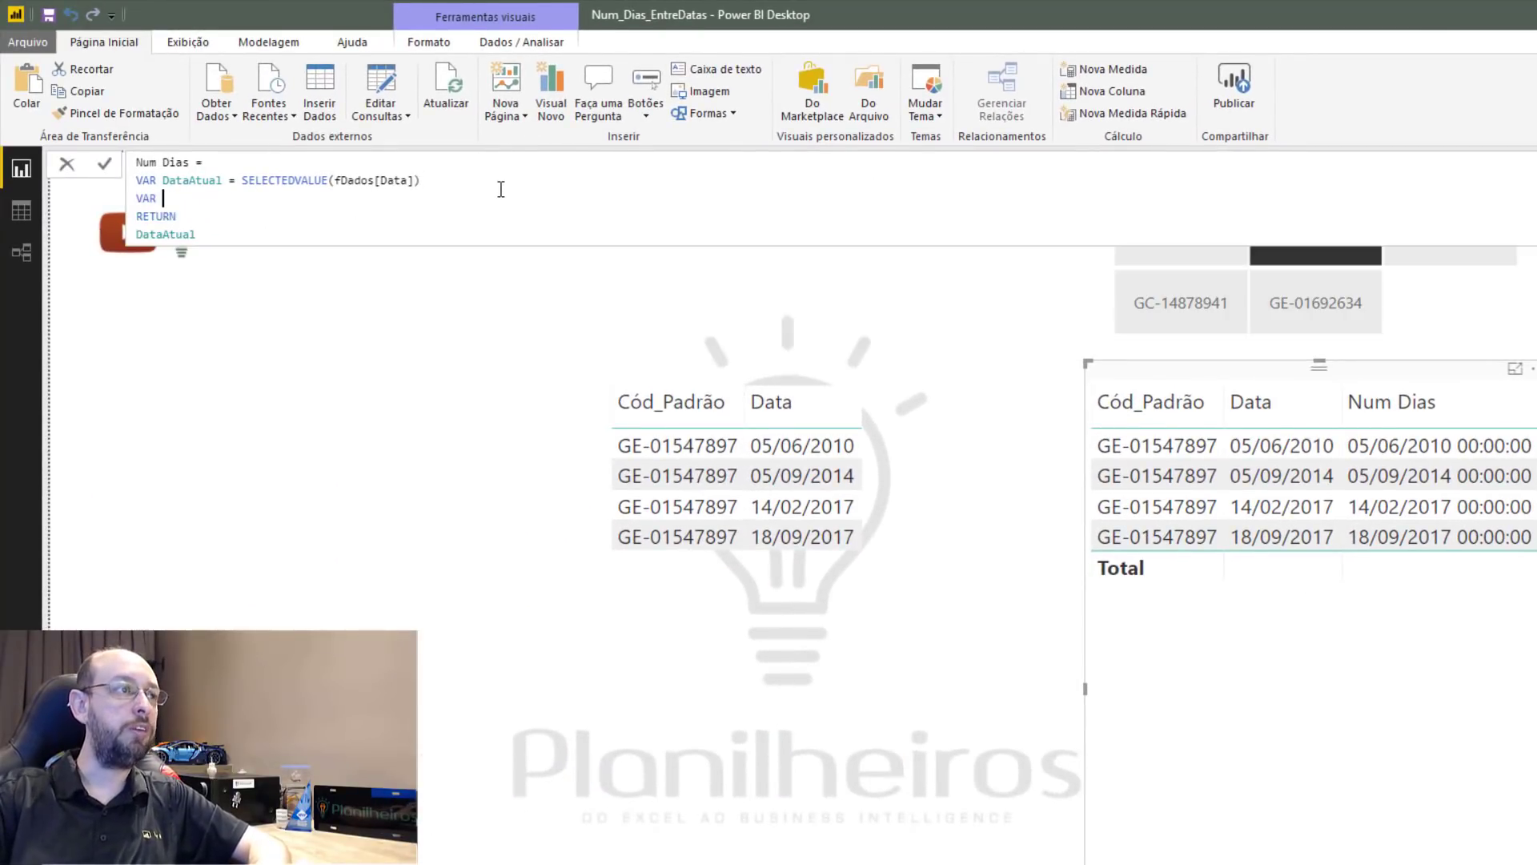
type("DataAnt")
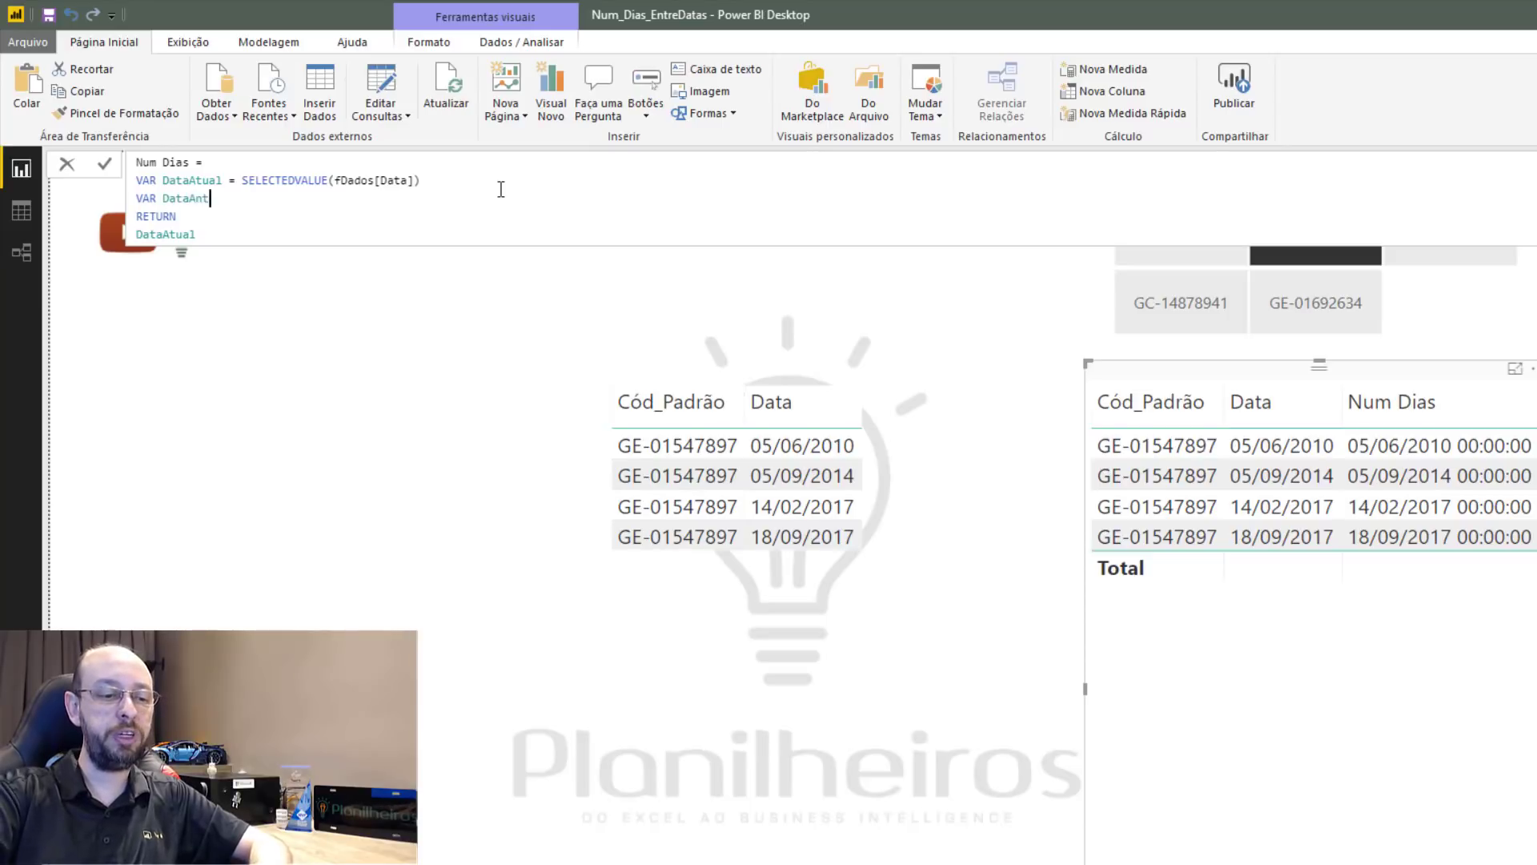
type("erior")
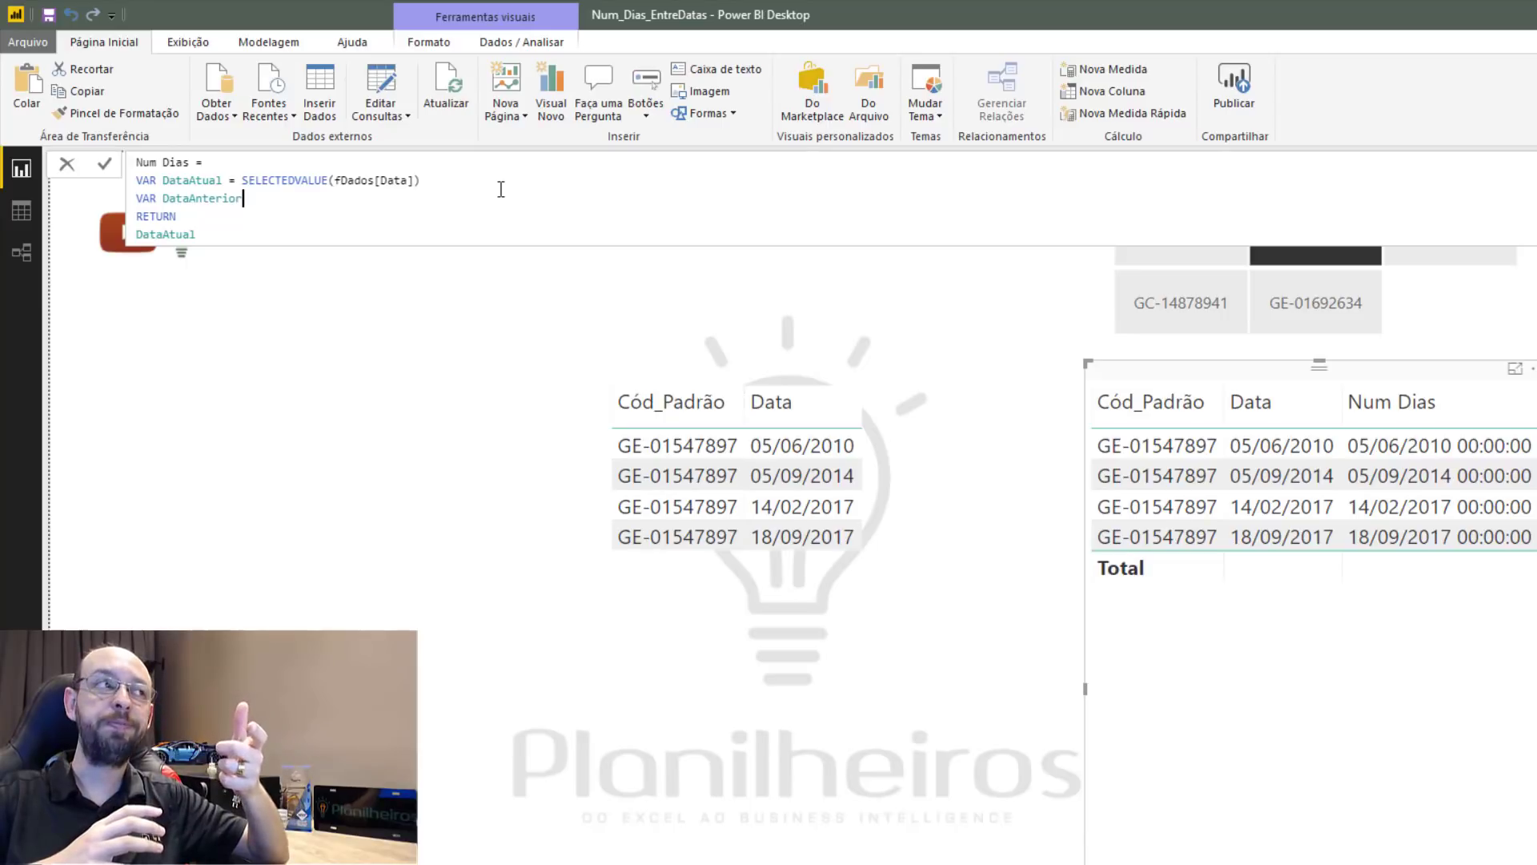
type("= CALCULATE(")
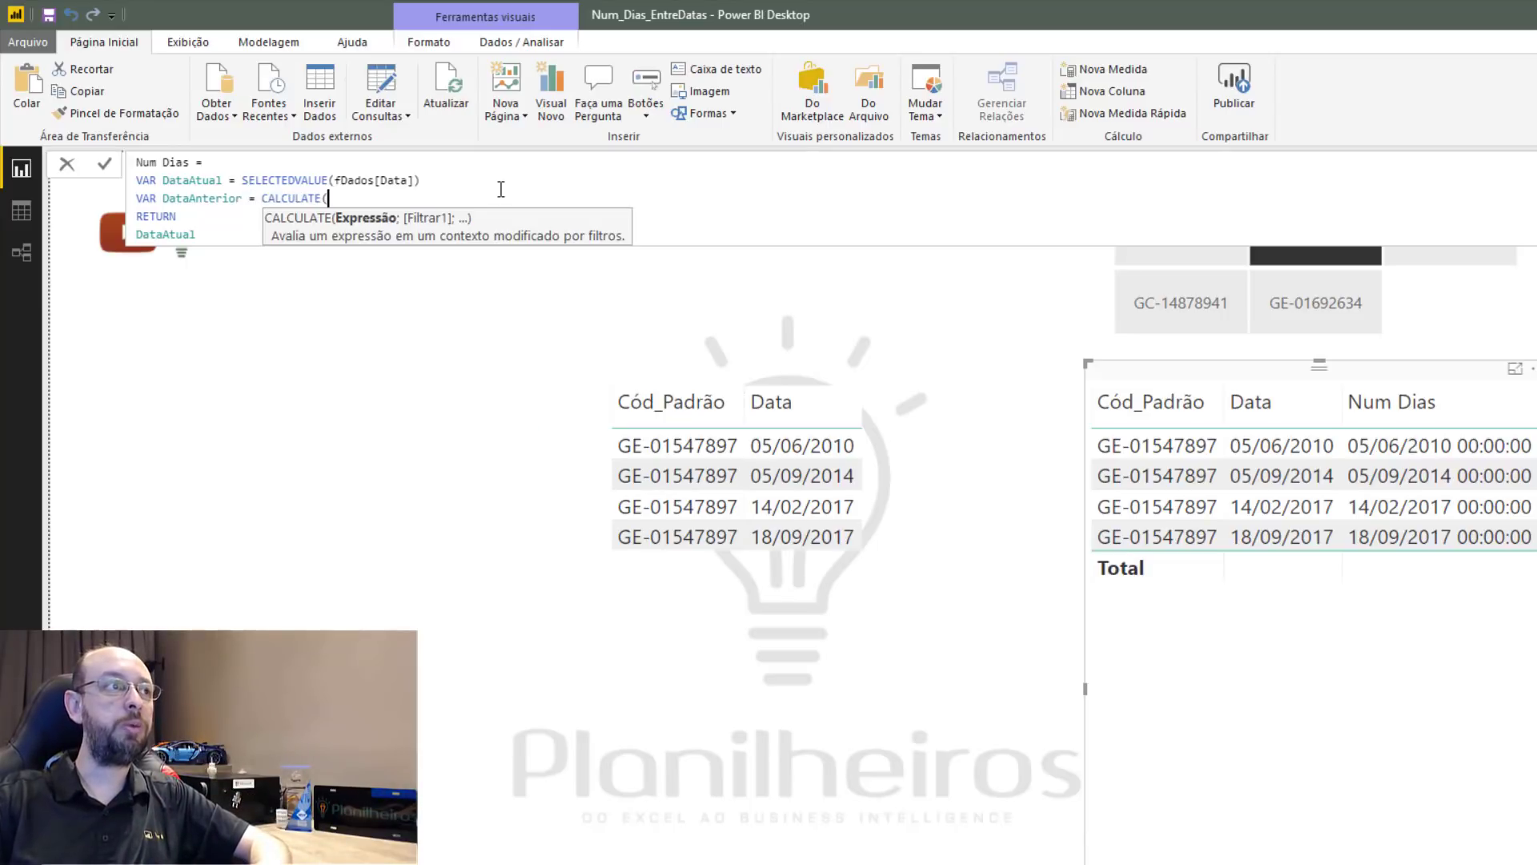
type("max(")
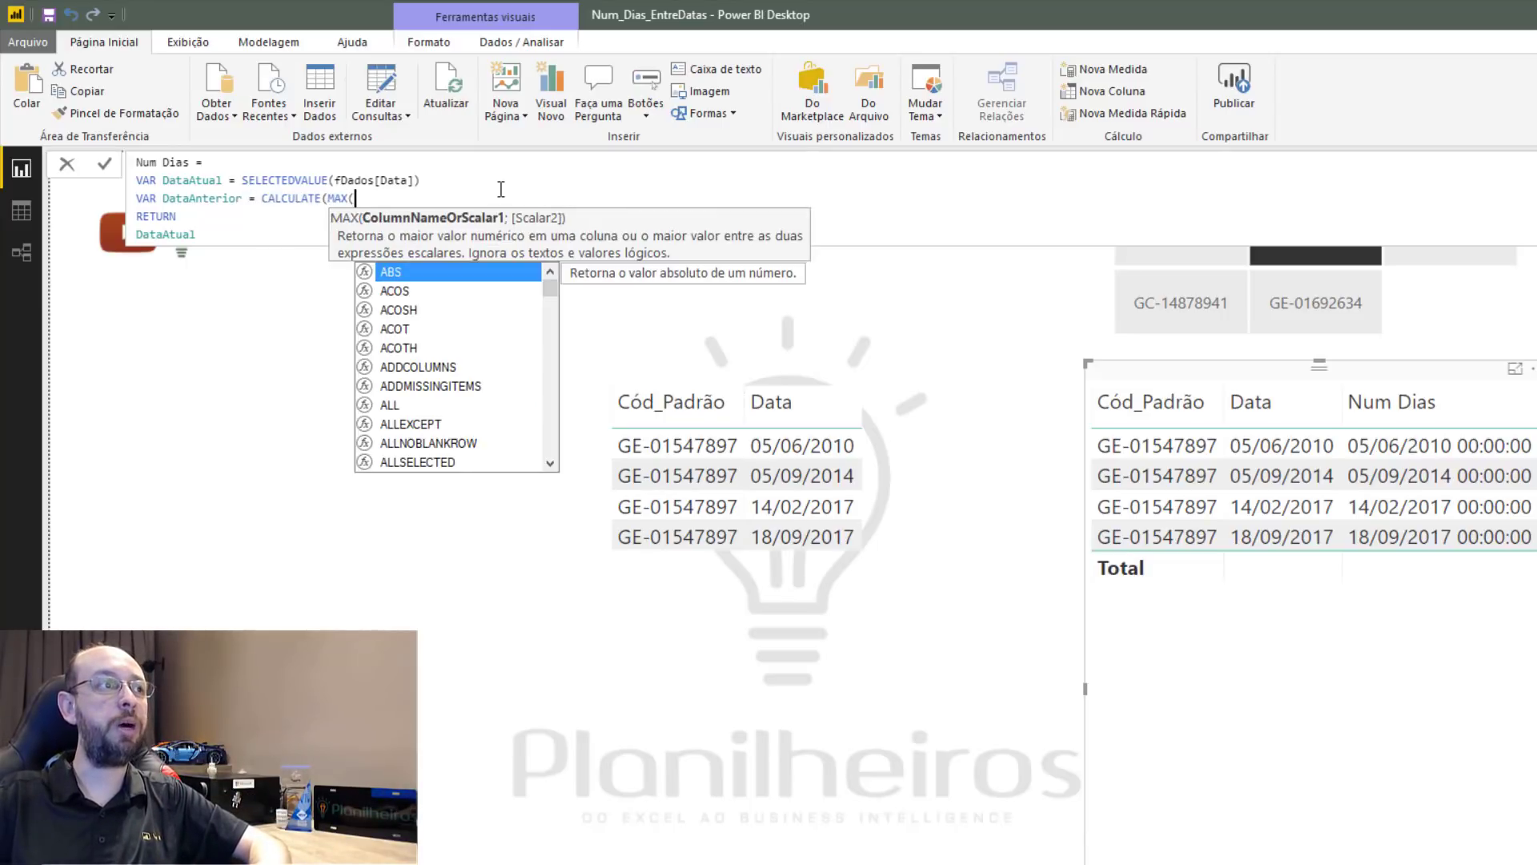
type("fDados[Data]")
key("Down")
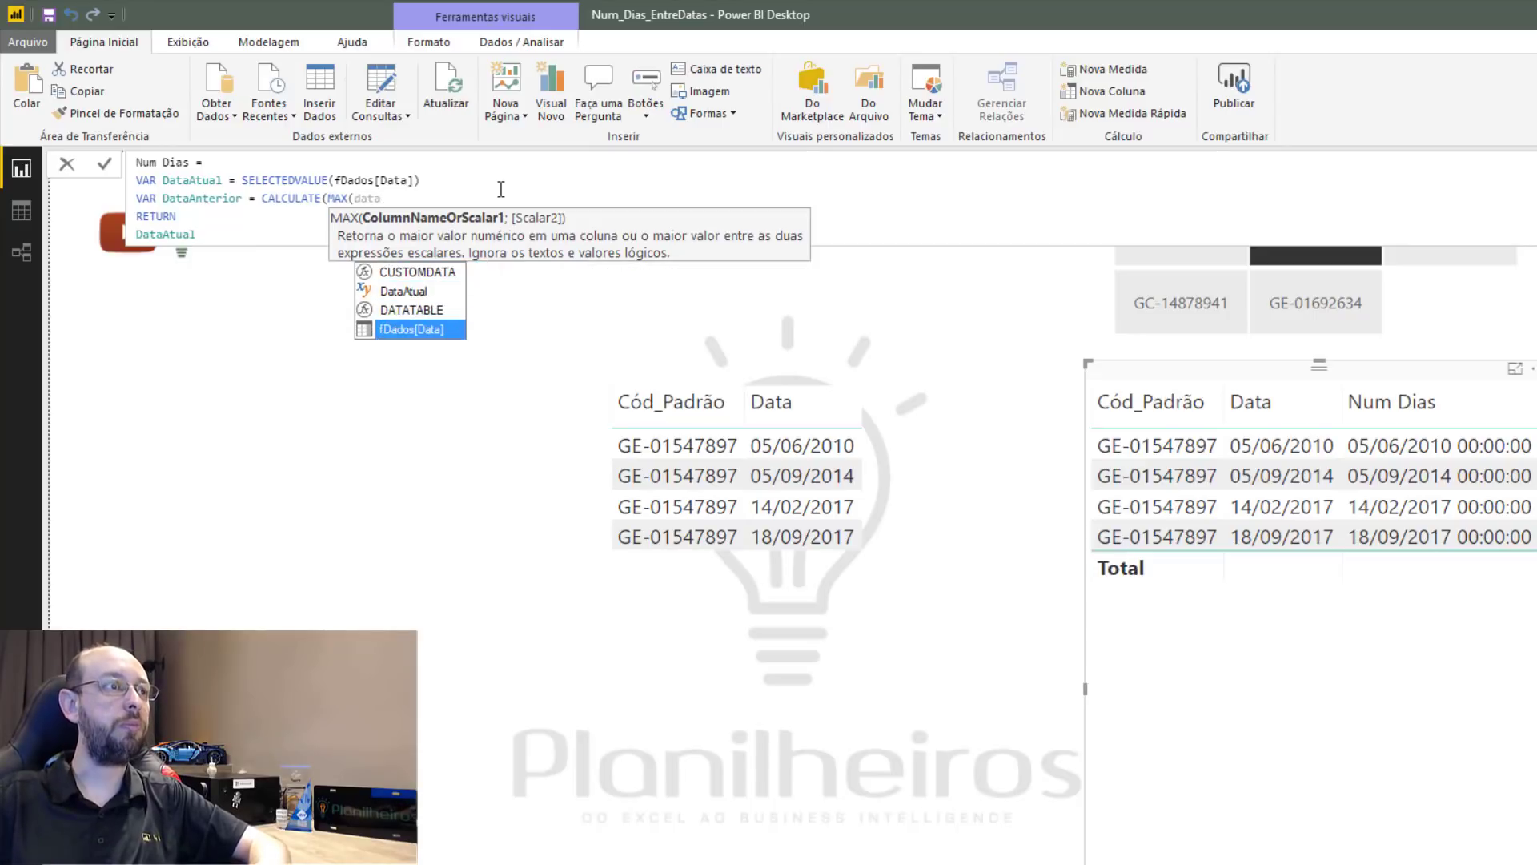
key("Tab")
type(")")
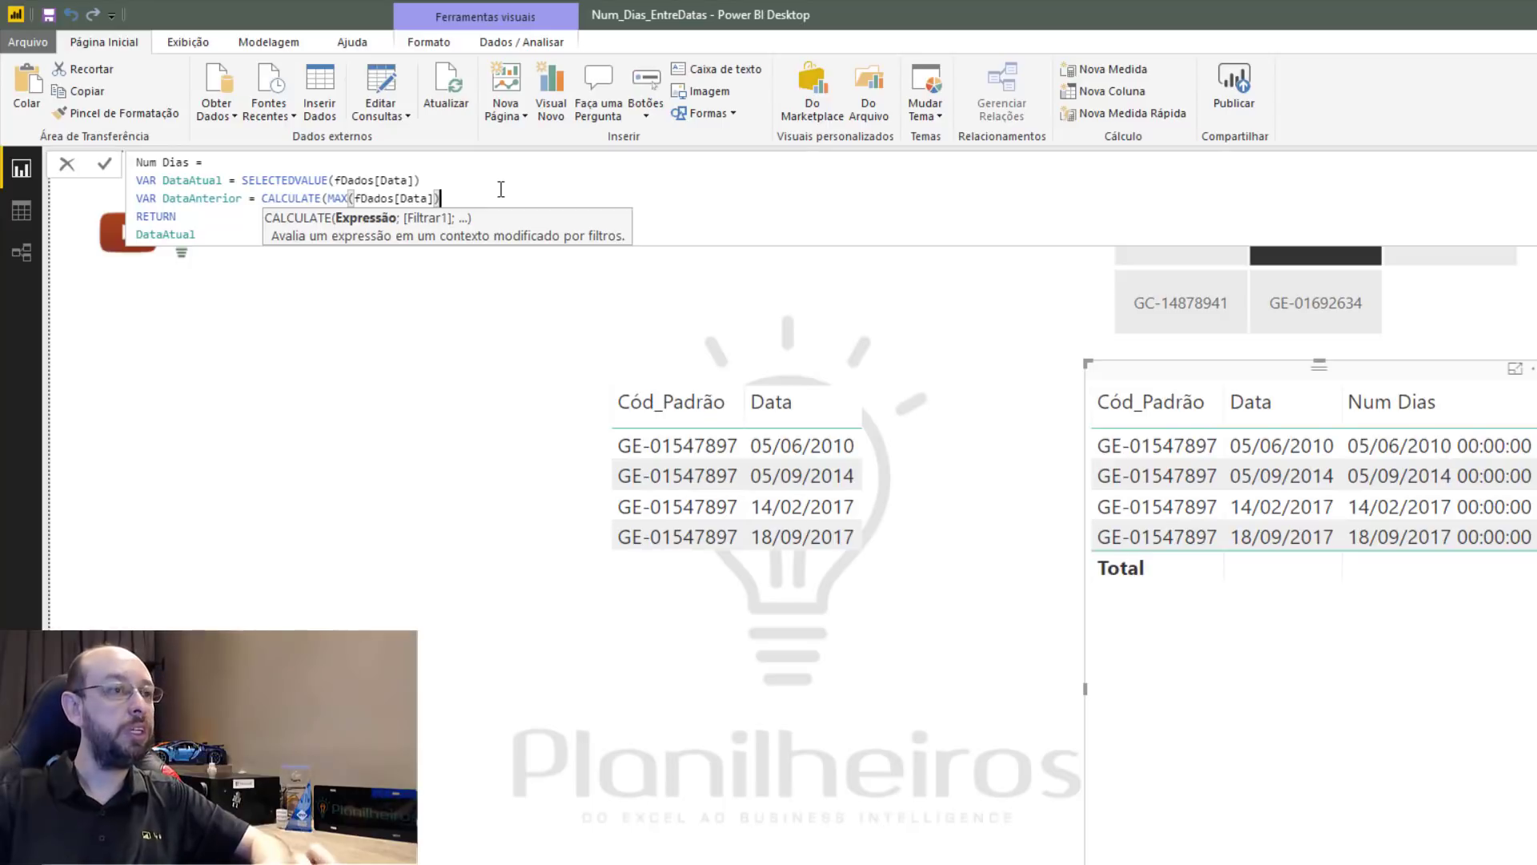
Add a FILTER over ALL(fDados[Data]) as the CALCULATE filter argument of DataAnterior.
type(";fil")
key("Tab")
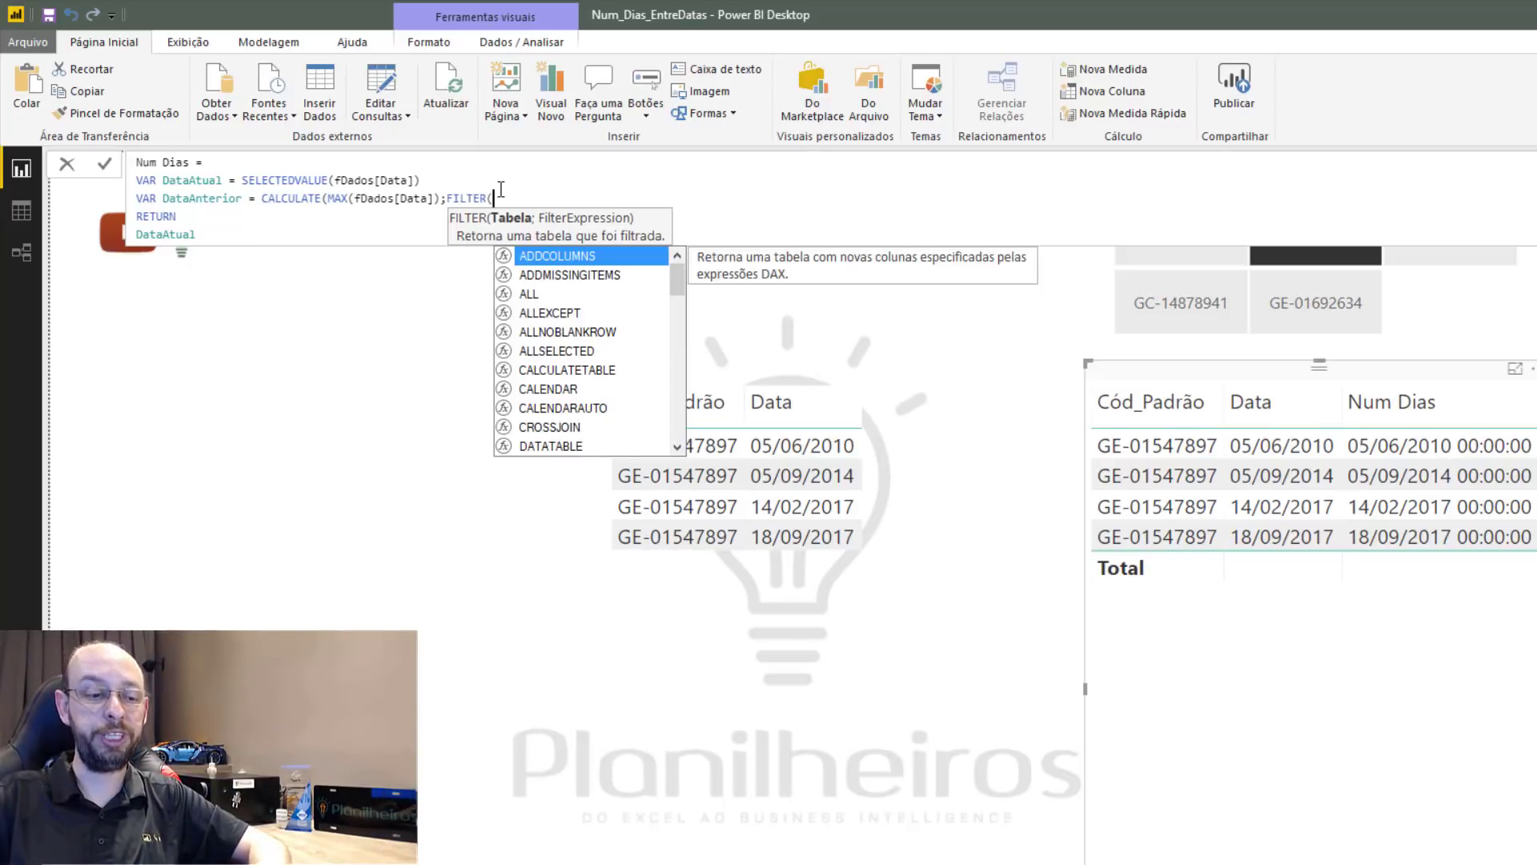
type("al")
key("Tab")
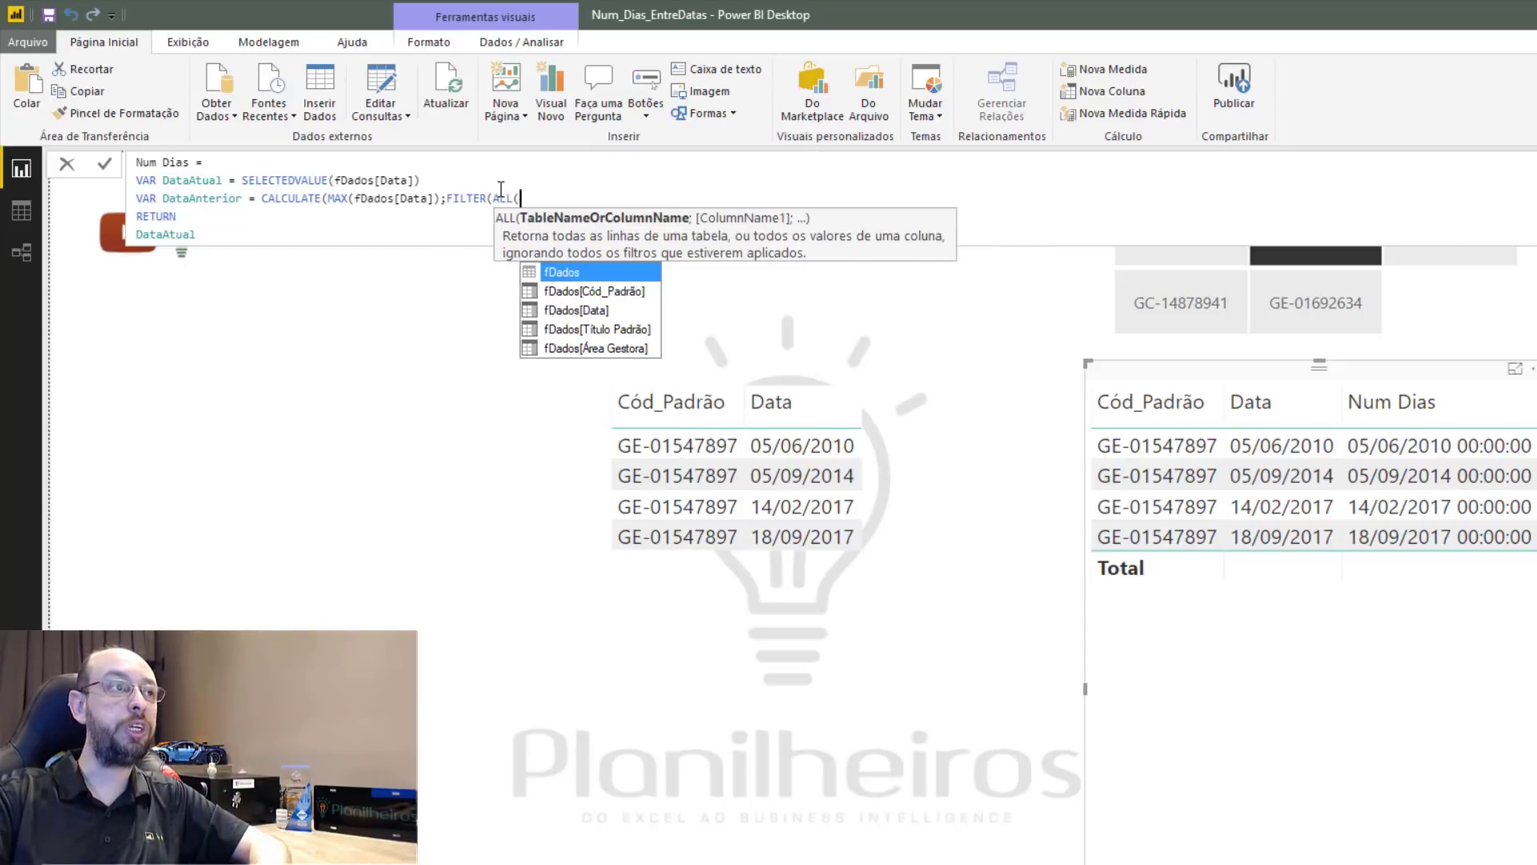
key("Down")
key("Down")
key("Tab")
type(")")
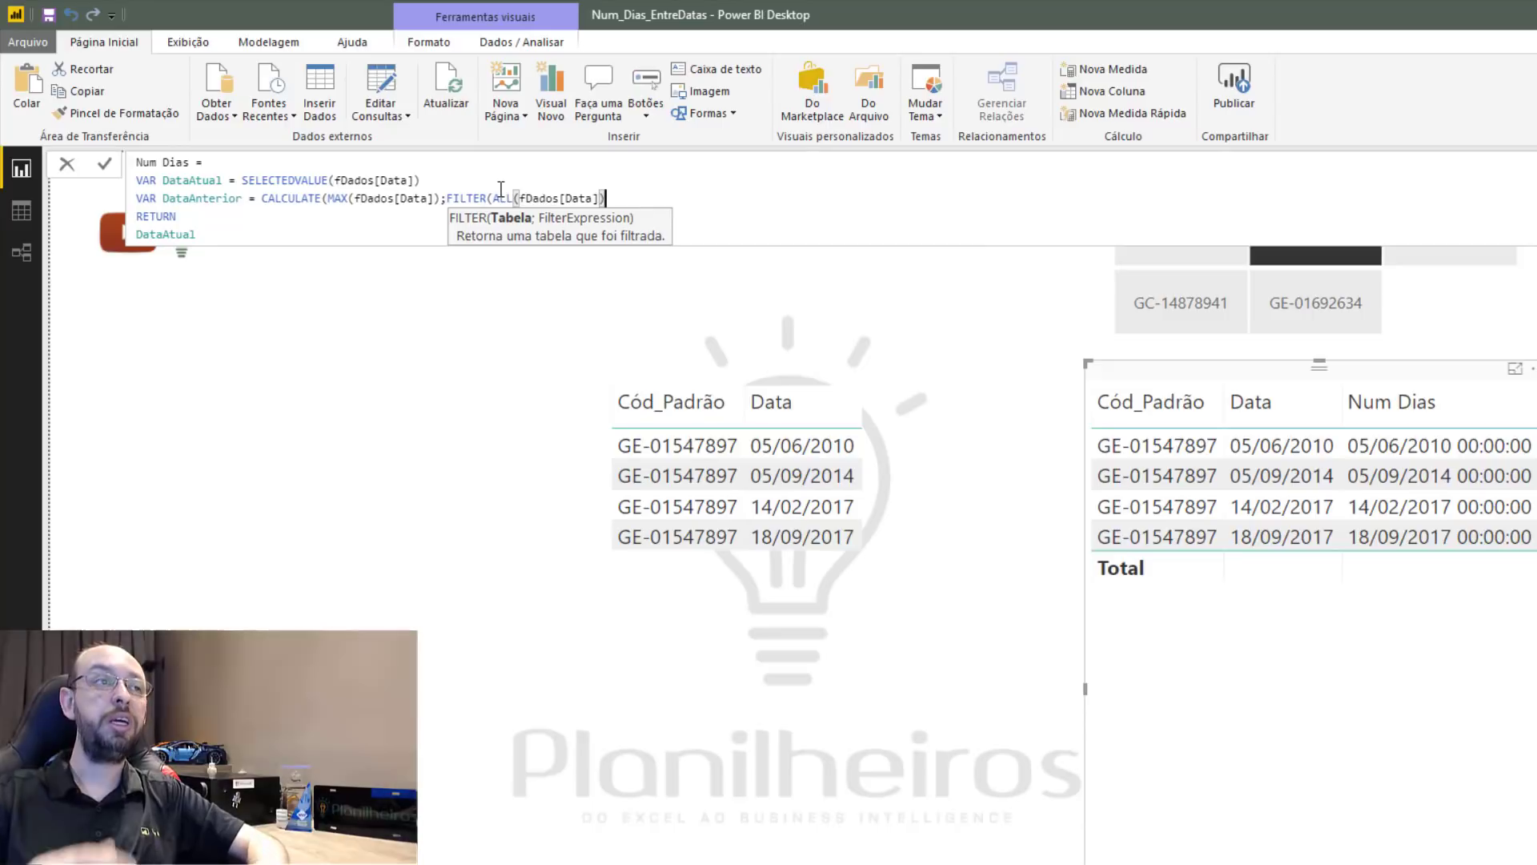
Complete the FILTER with the condition fDados[Data]<DataAtual and close both the FILTER and CALCULATE functions.
type(";filter")
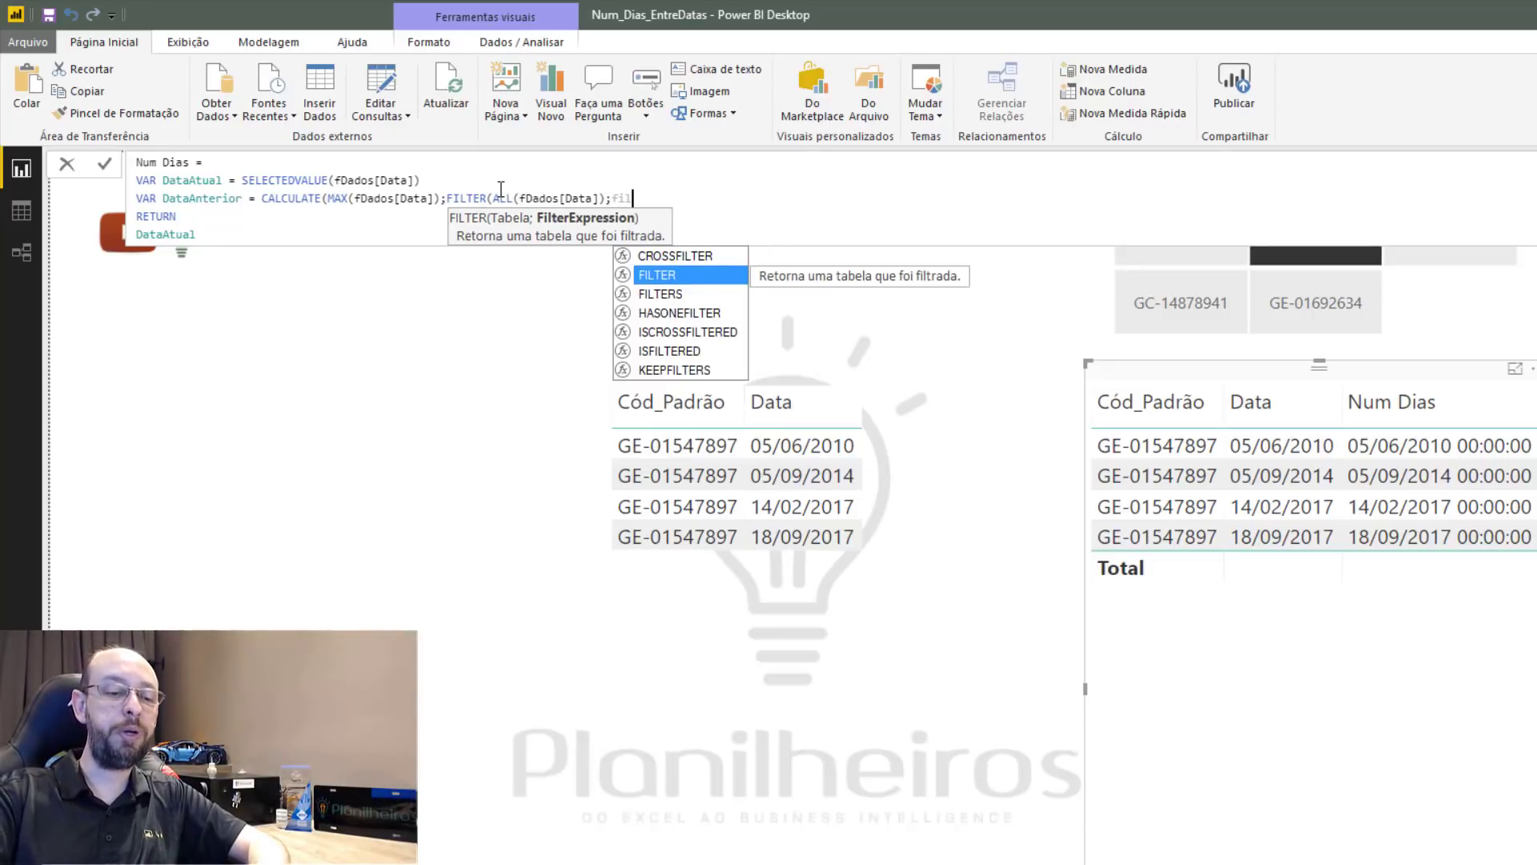
key("BackSpace")
key("BackSpace")
key("BackSpace")
key("BackSpace")
key("BackSpace")
key("BackSpace")
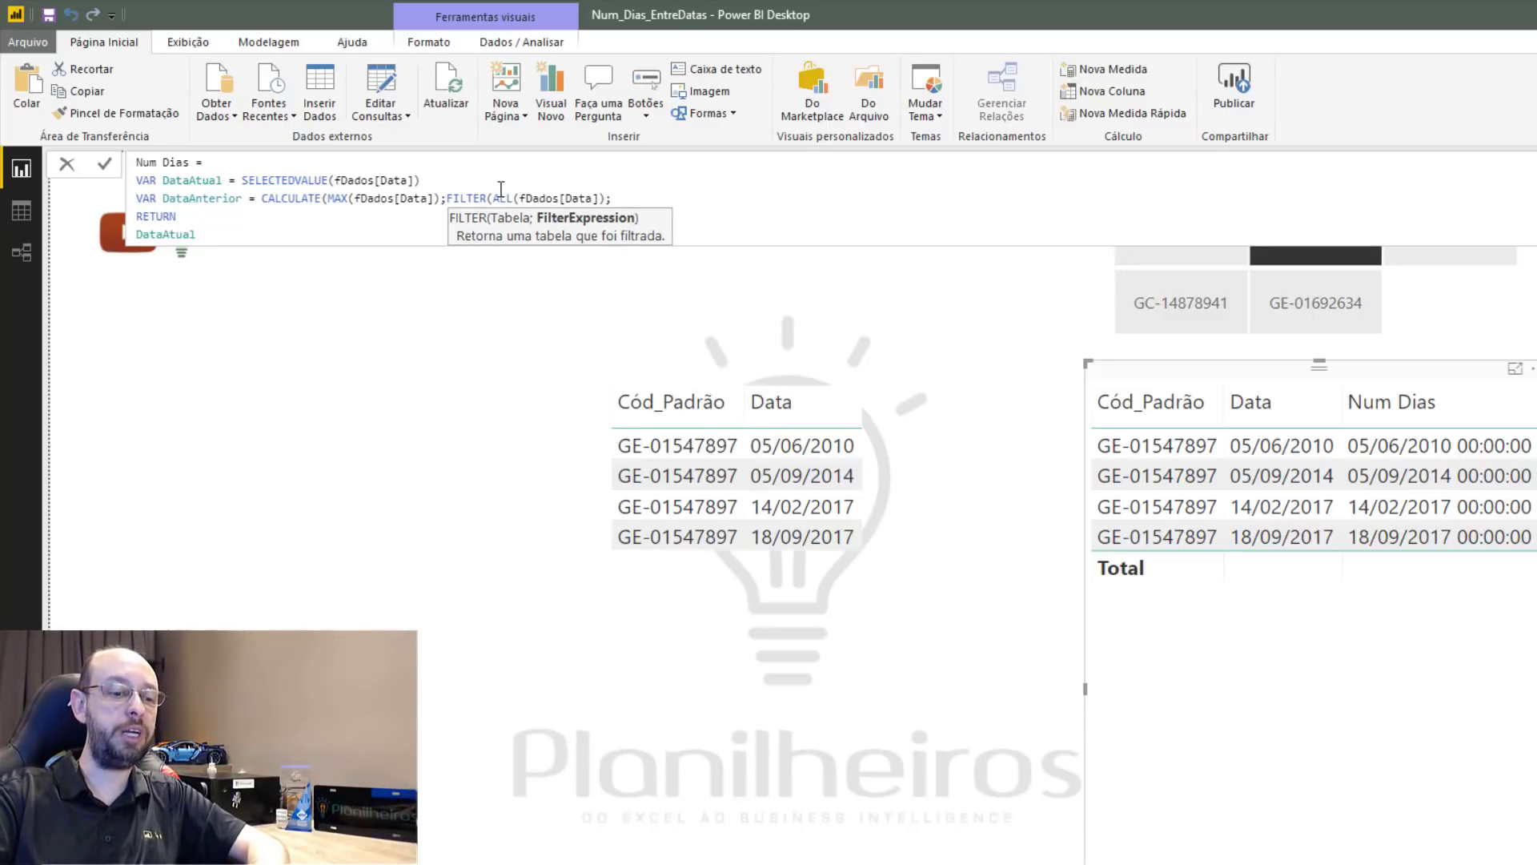
type("data")
key("Down")
key("Down")
key("Tab")
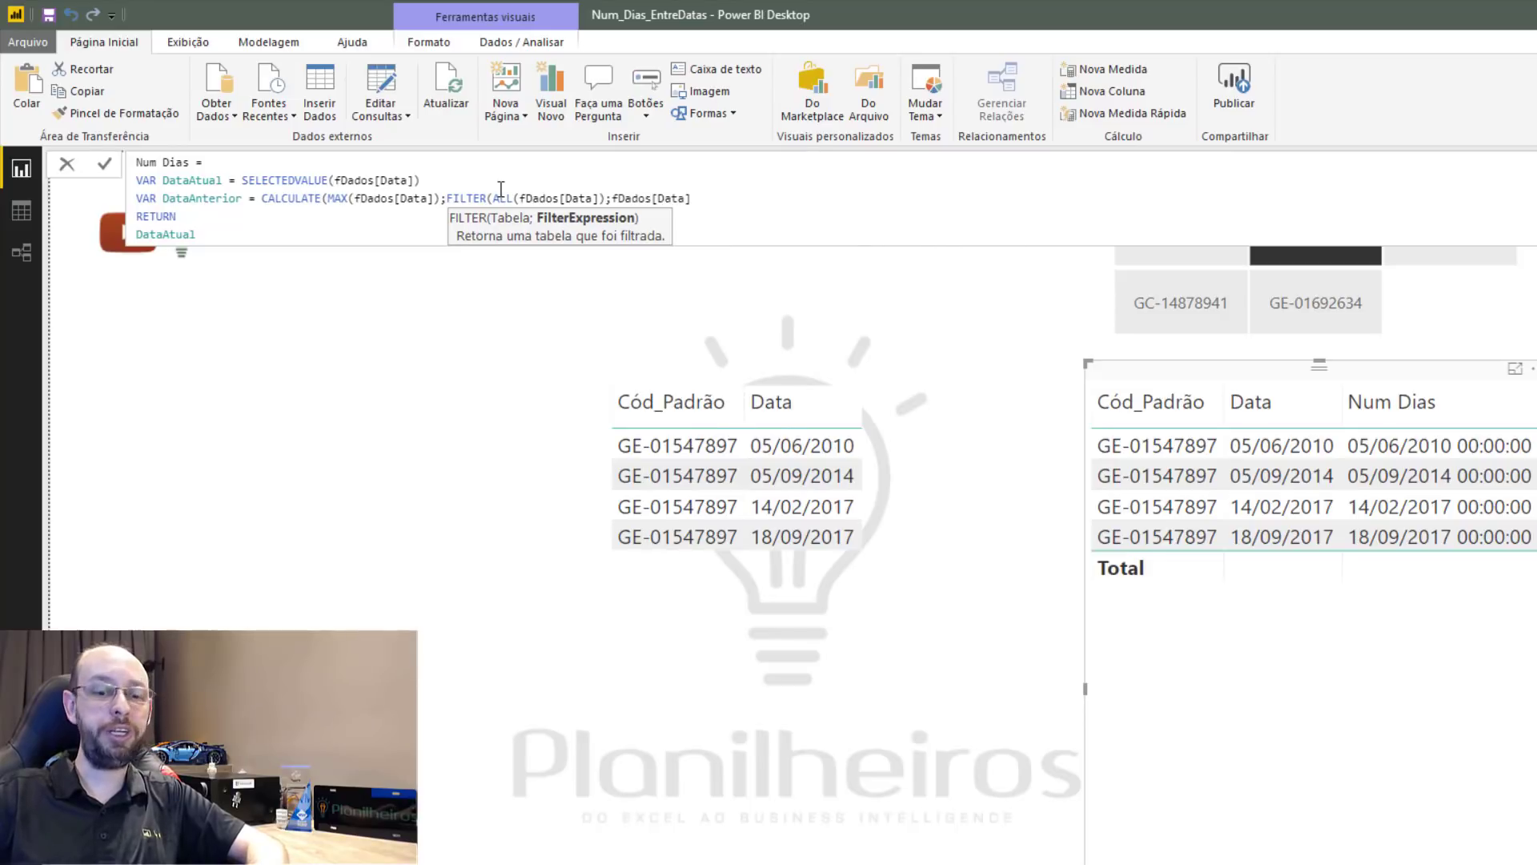
type("<")
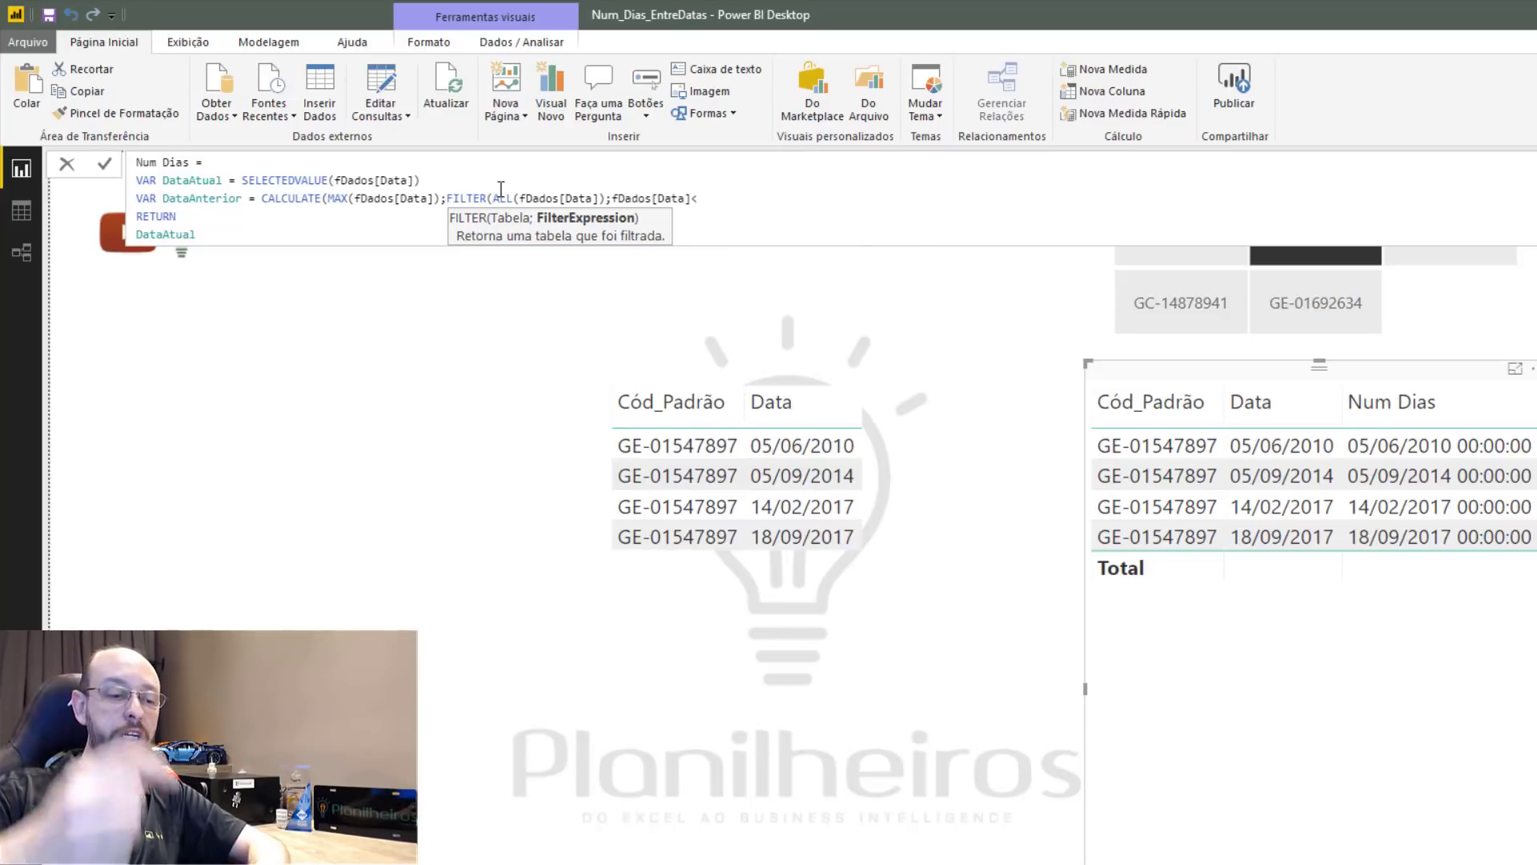
type("Data")
key("Tab")
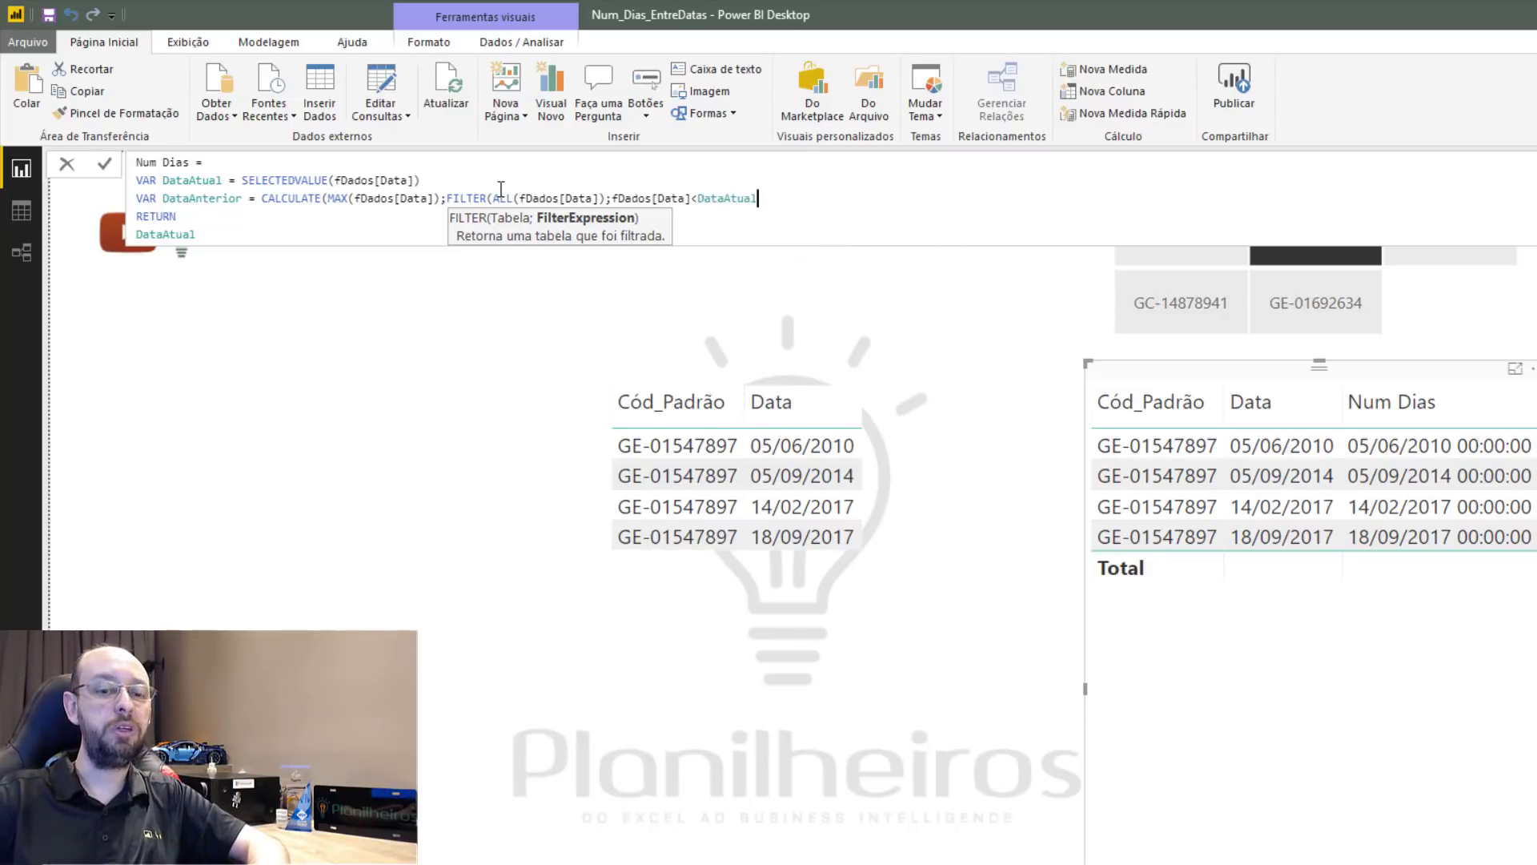
type("))")
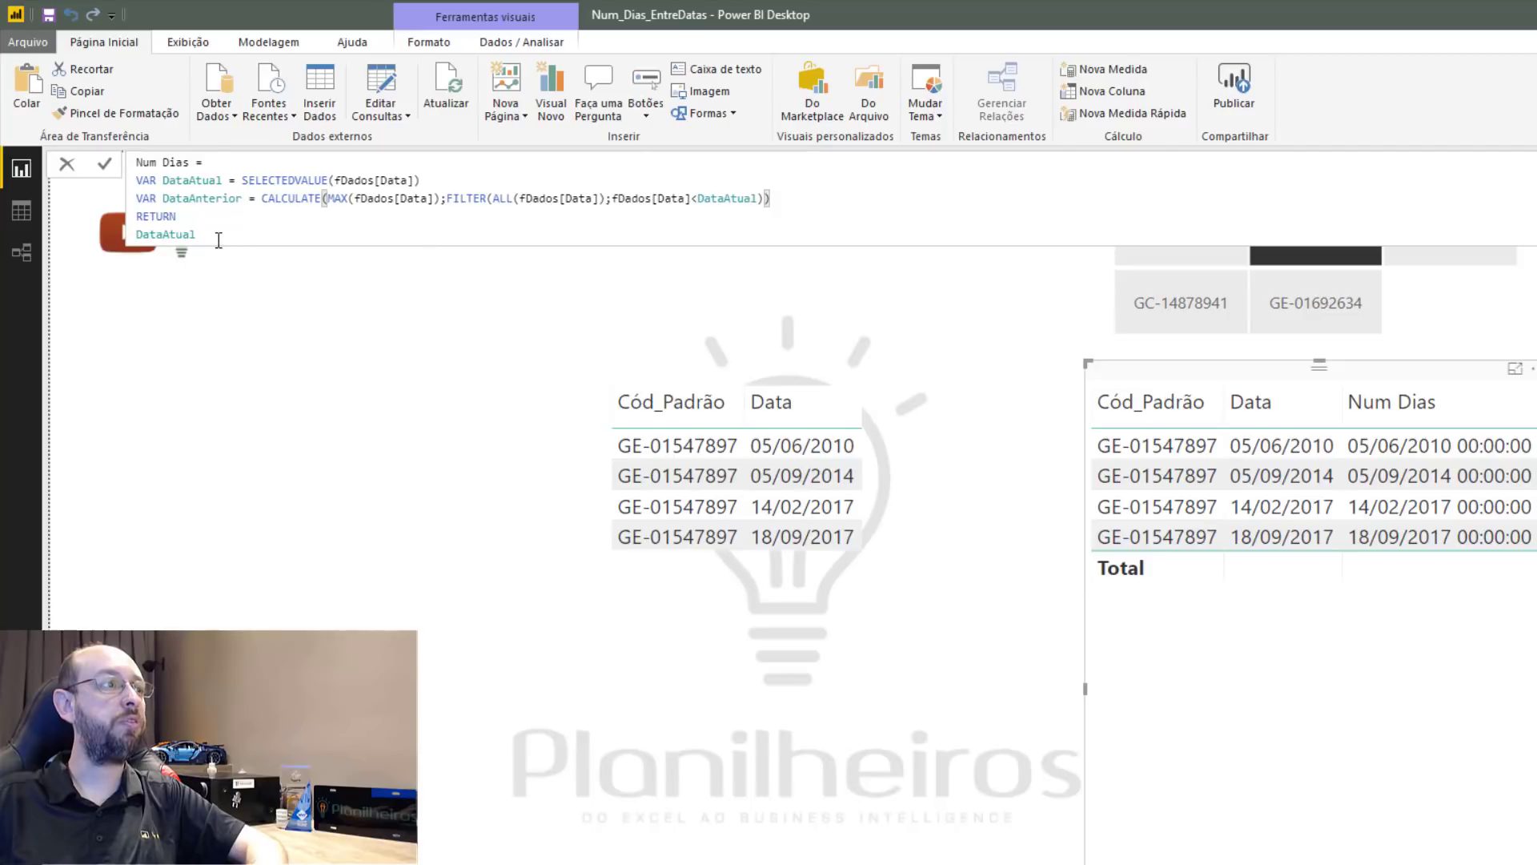
Replace the Num Dias RETURN expression with DataAnterior and commit the measure.
left_click_drag(200, 235, 112, 233)
type("DataAnterior")
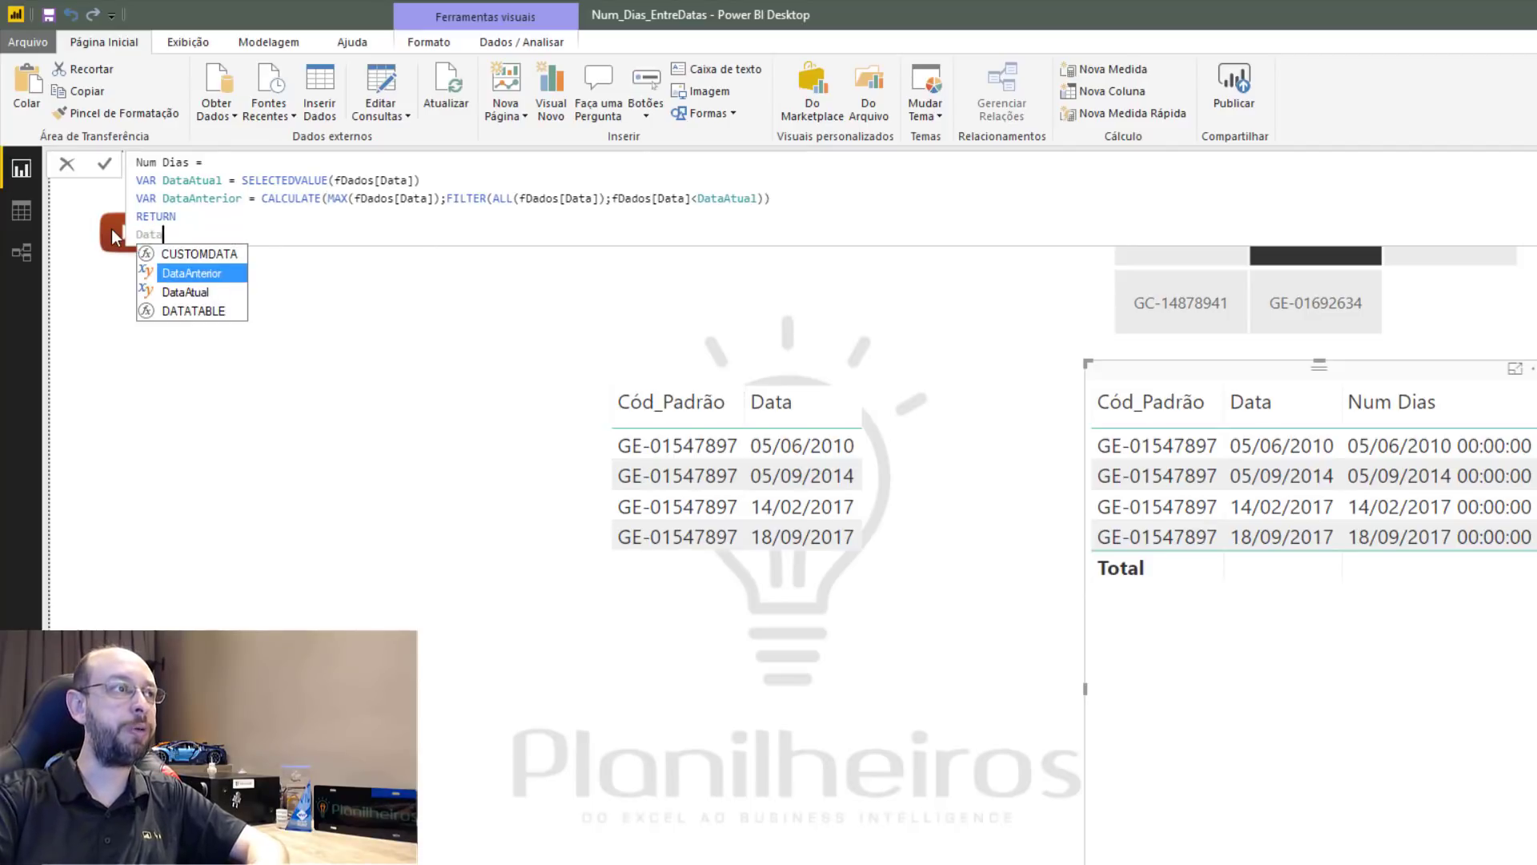
key("Tab")
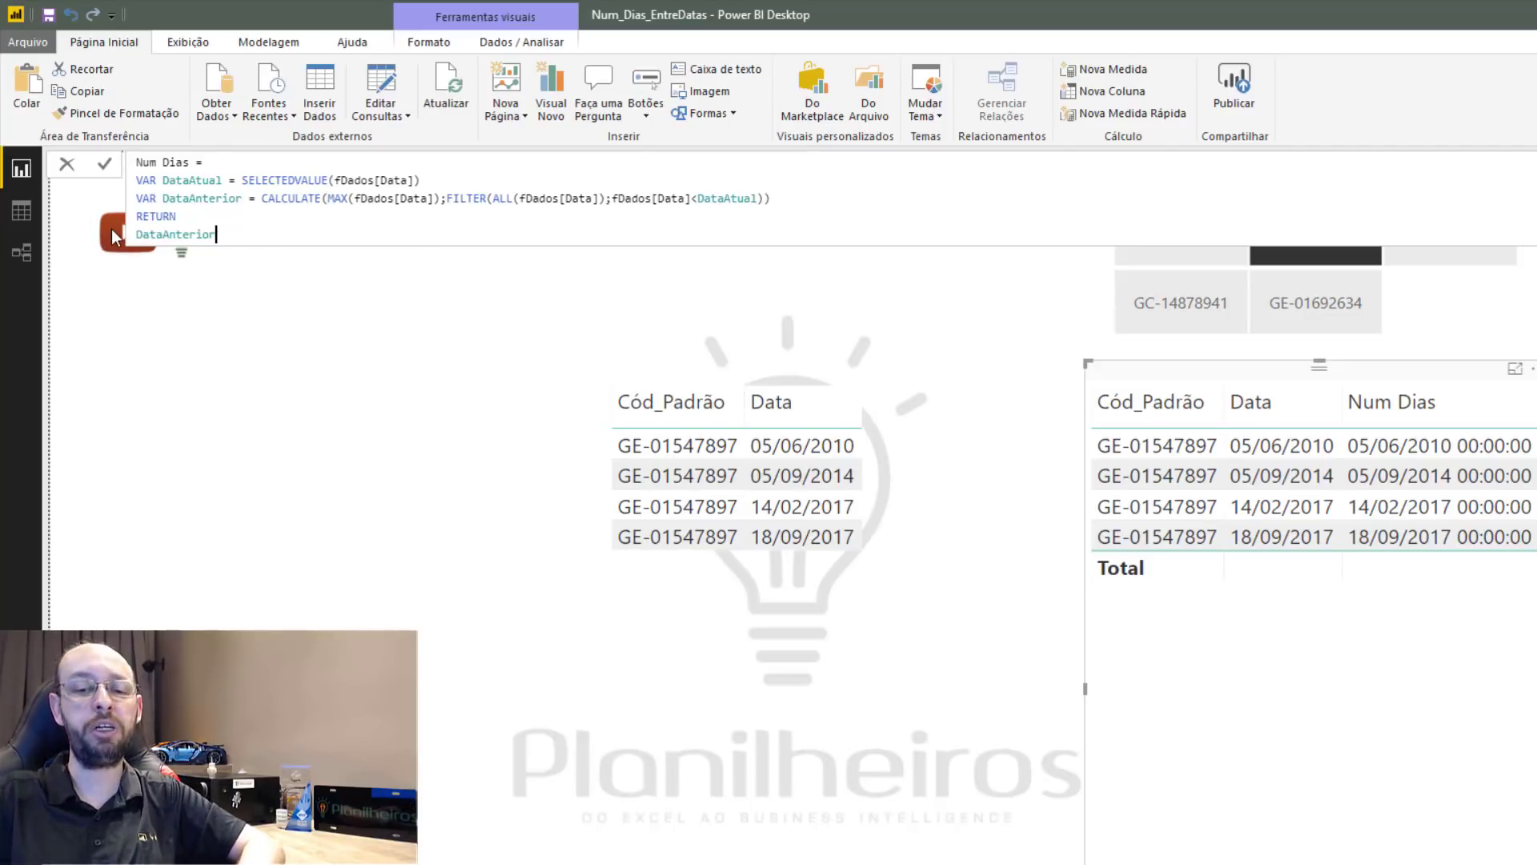
key("Return")
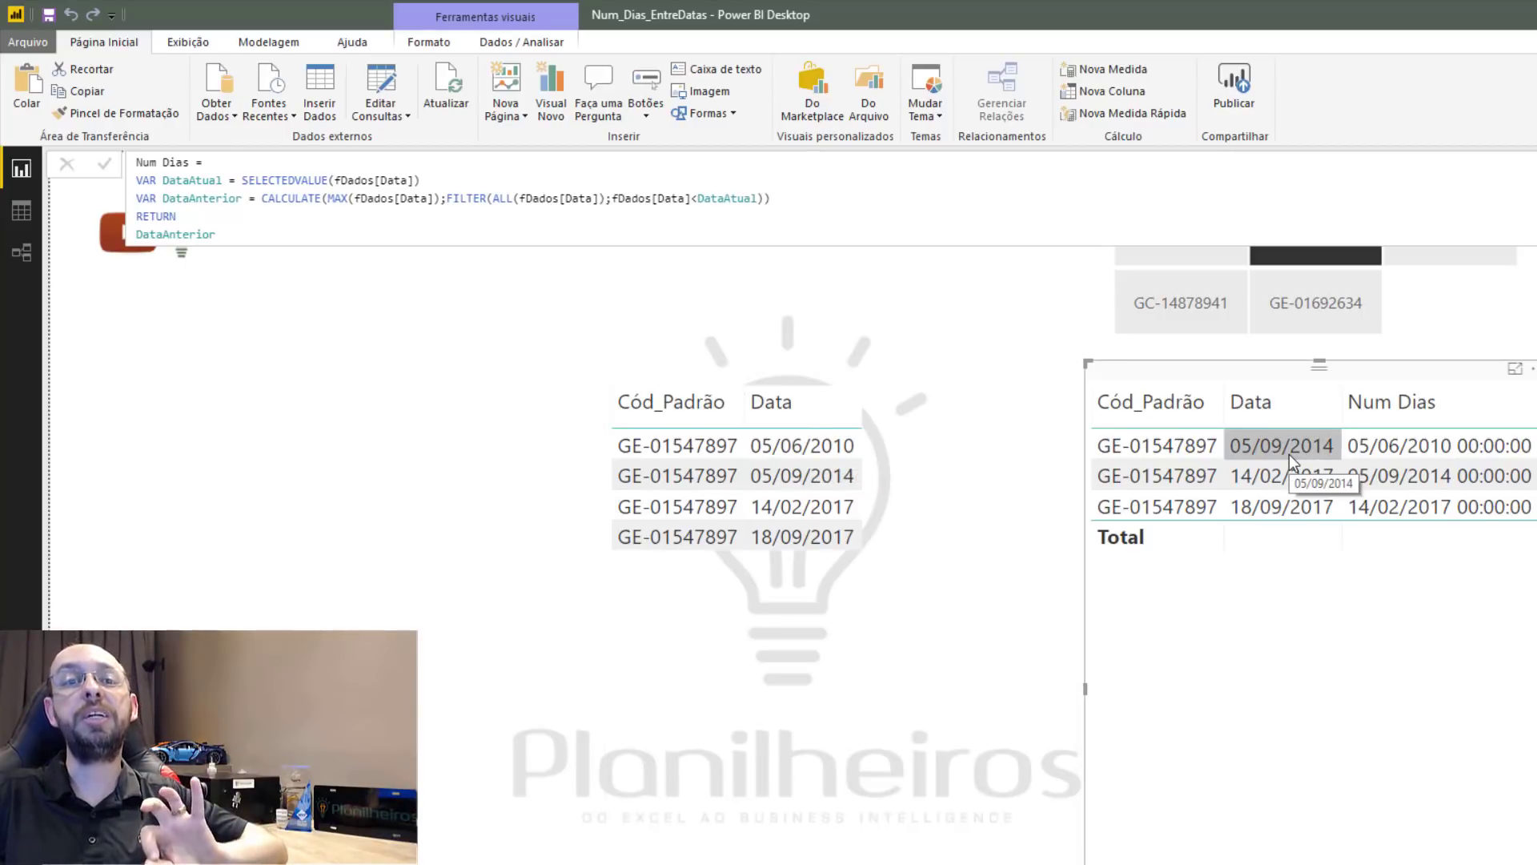
Wrap the returned value as IF(DataAnterior<>BLANK();DataAnterior;"") and commit the measure.
left_click(142, 234)
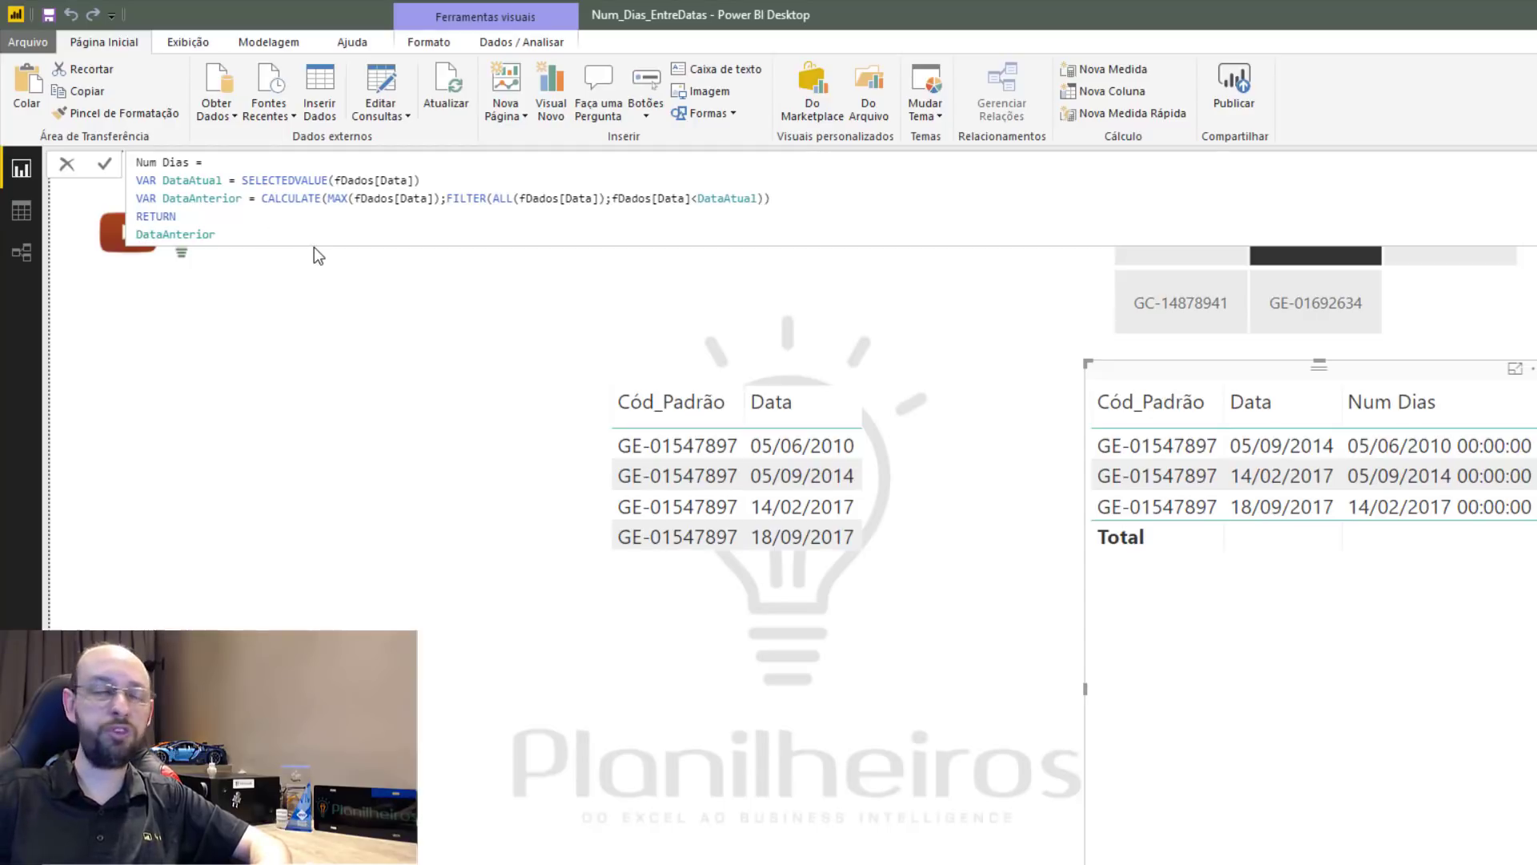
type("IF(")
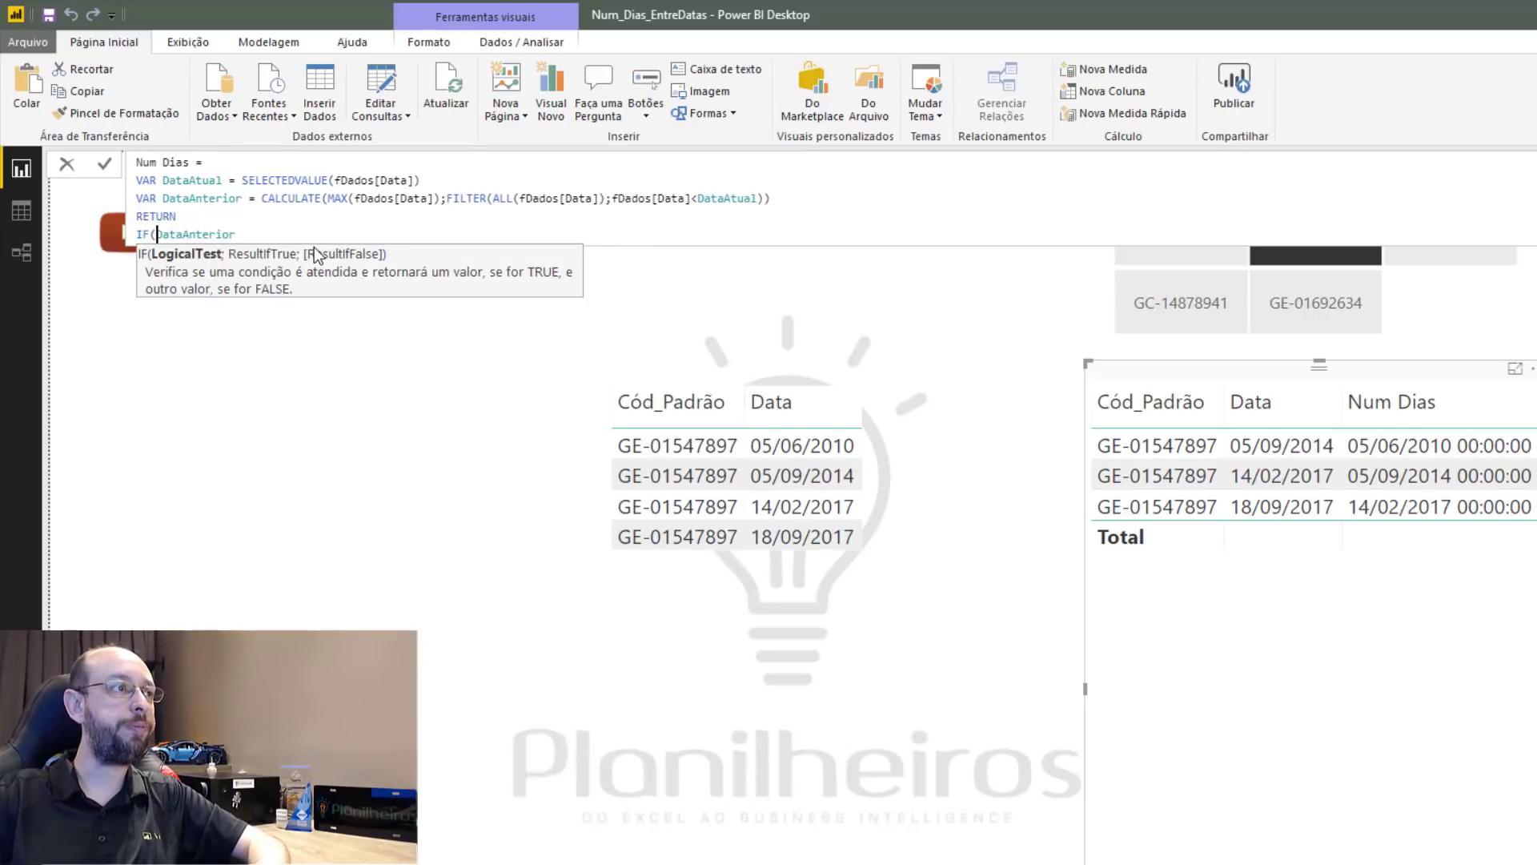
key("End")
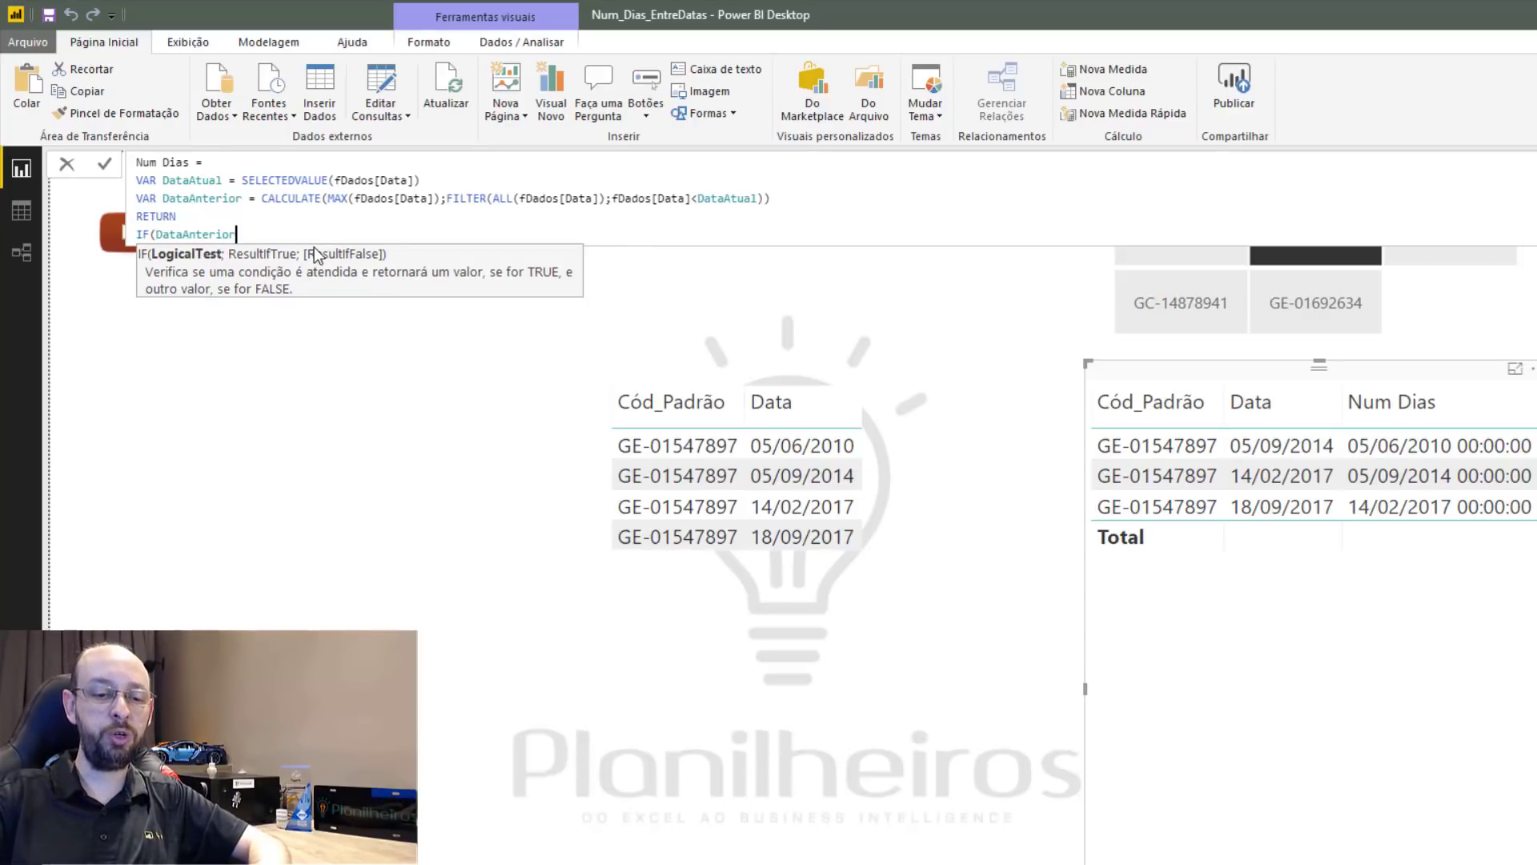
type("<>BLANK()")
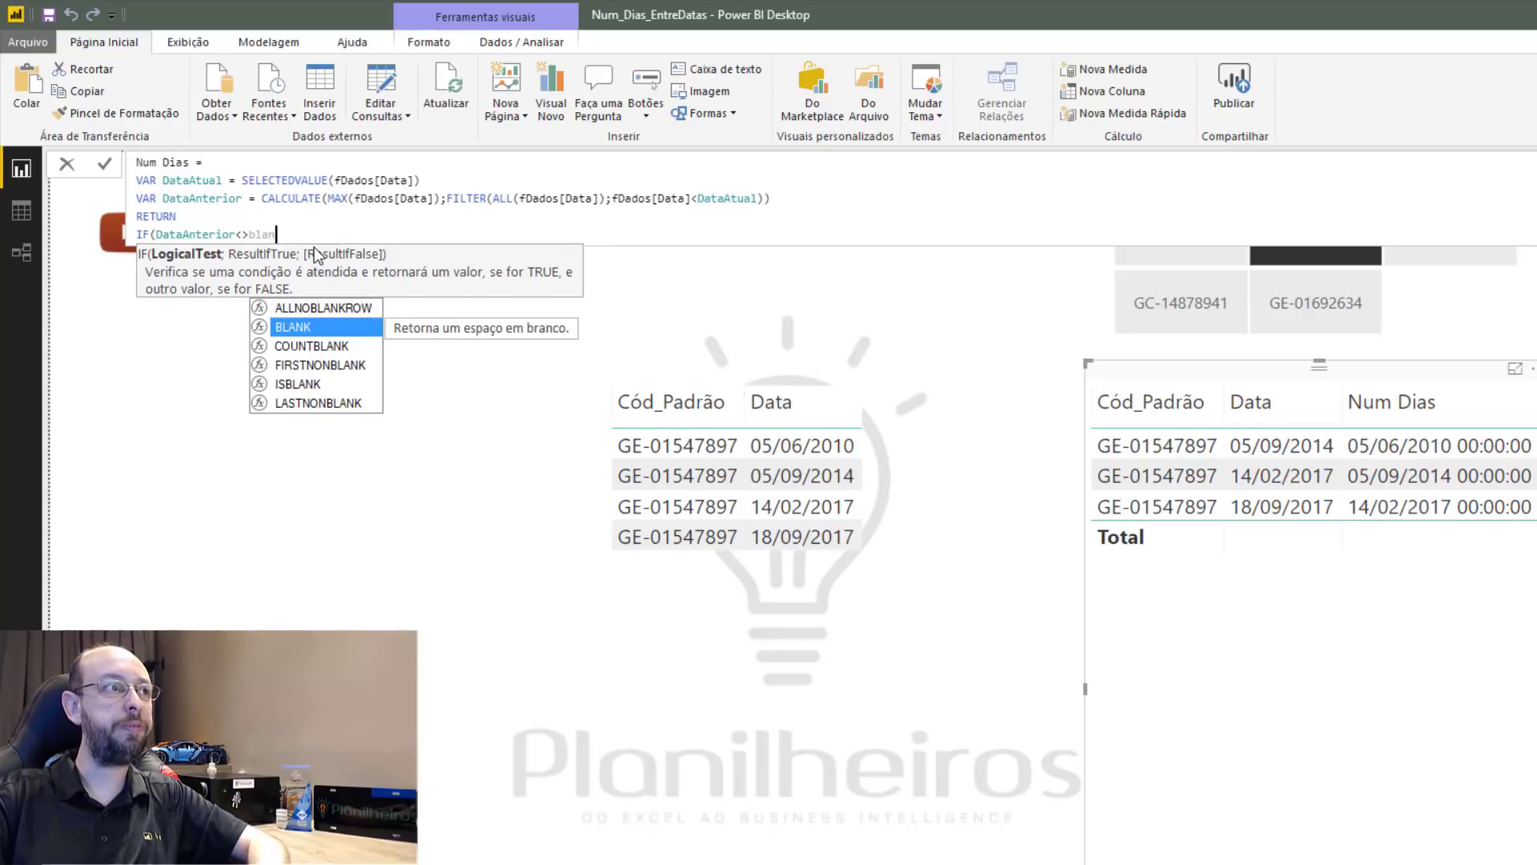
type(";data")
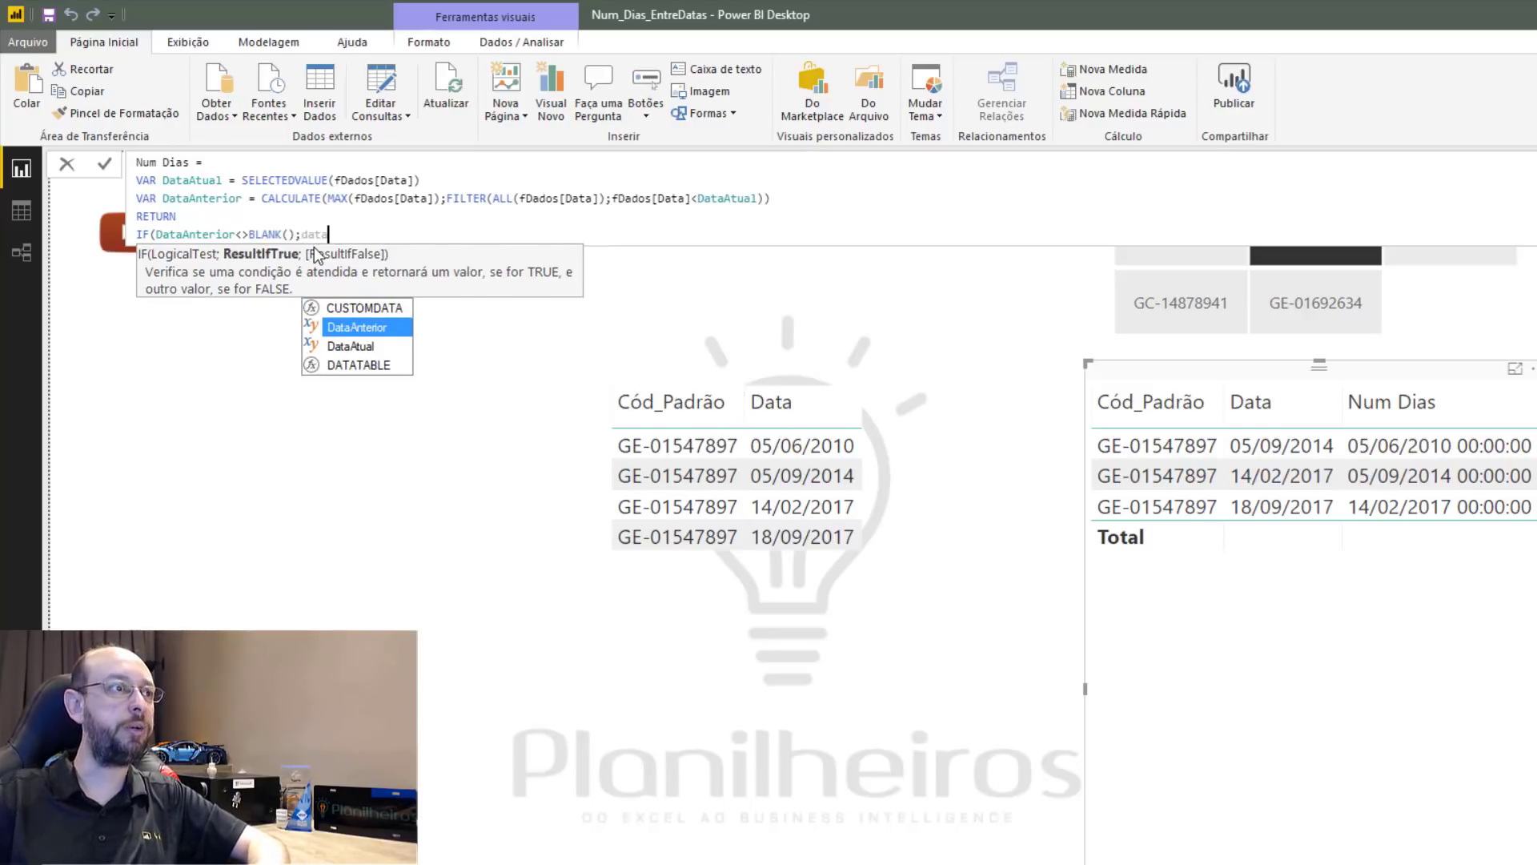
key("Tab")
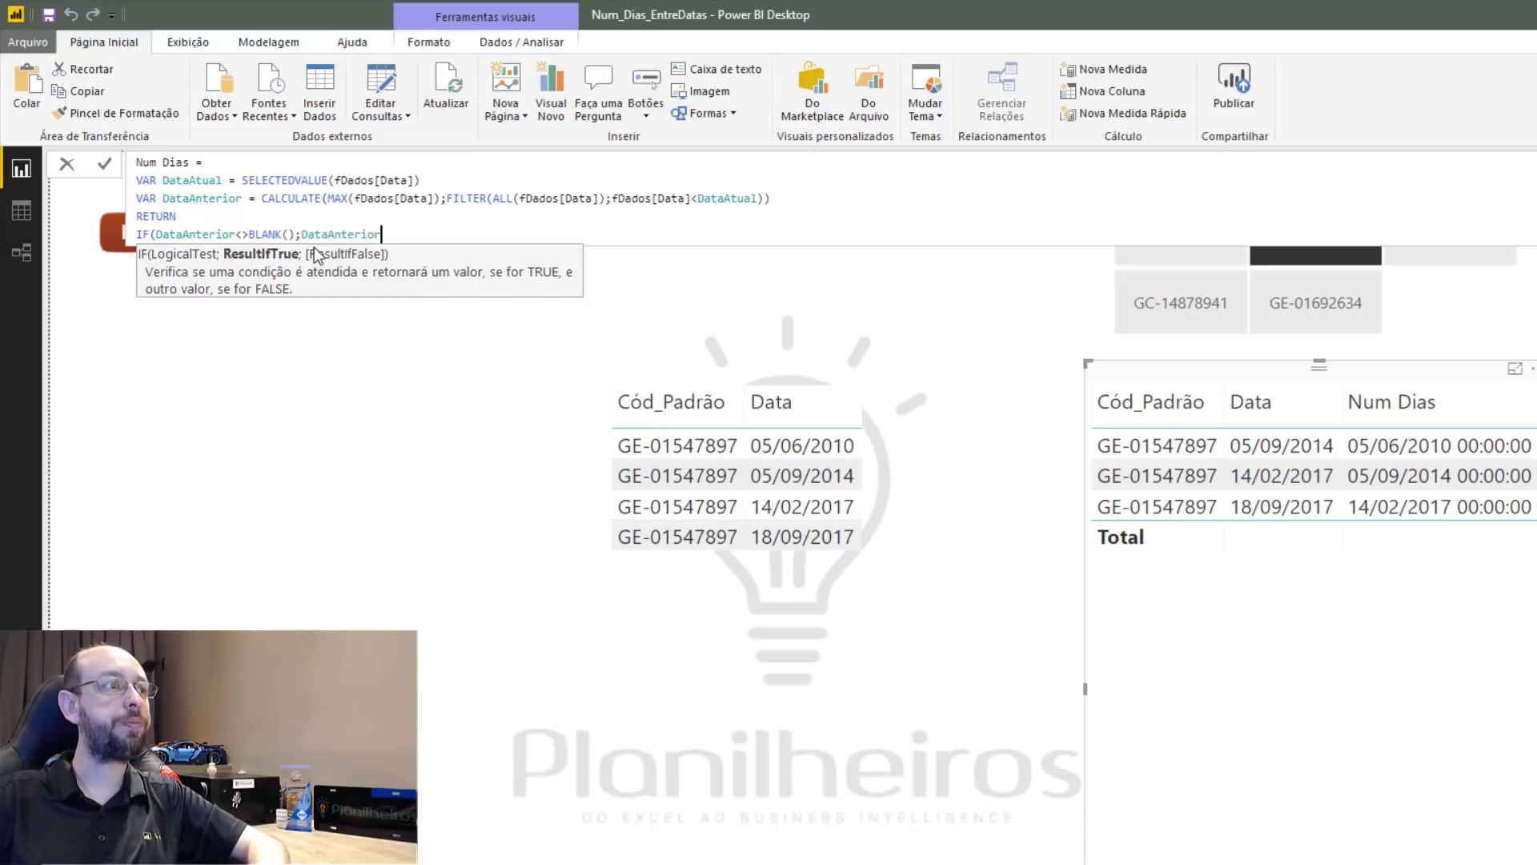
type(";")
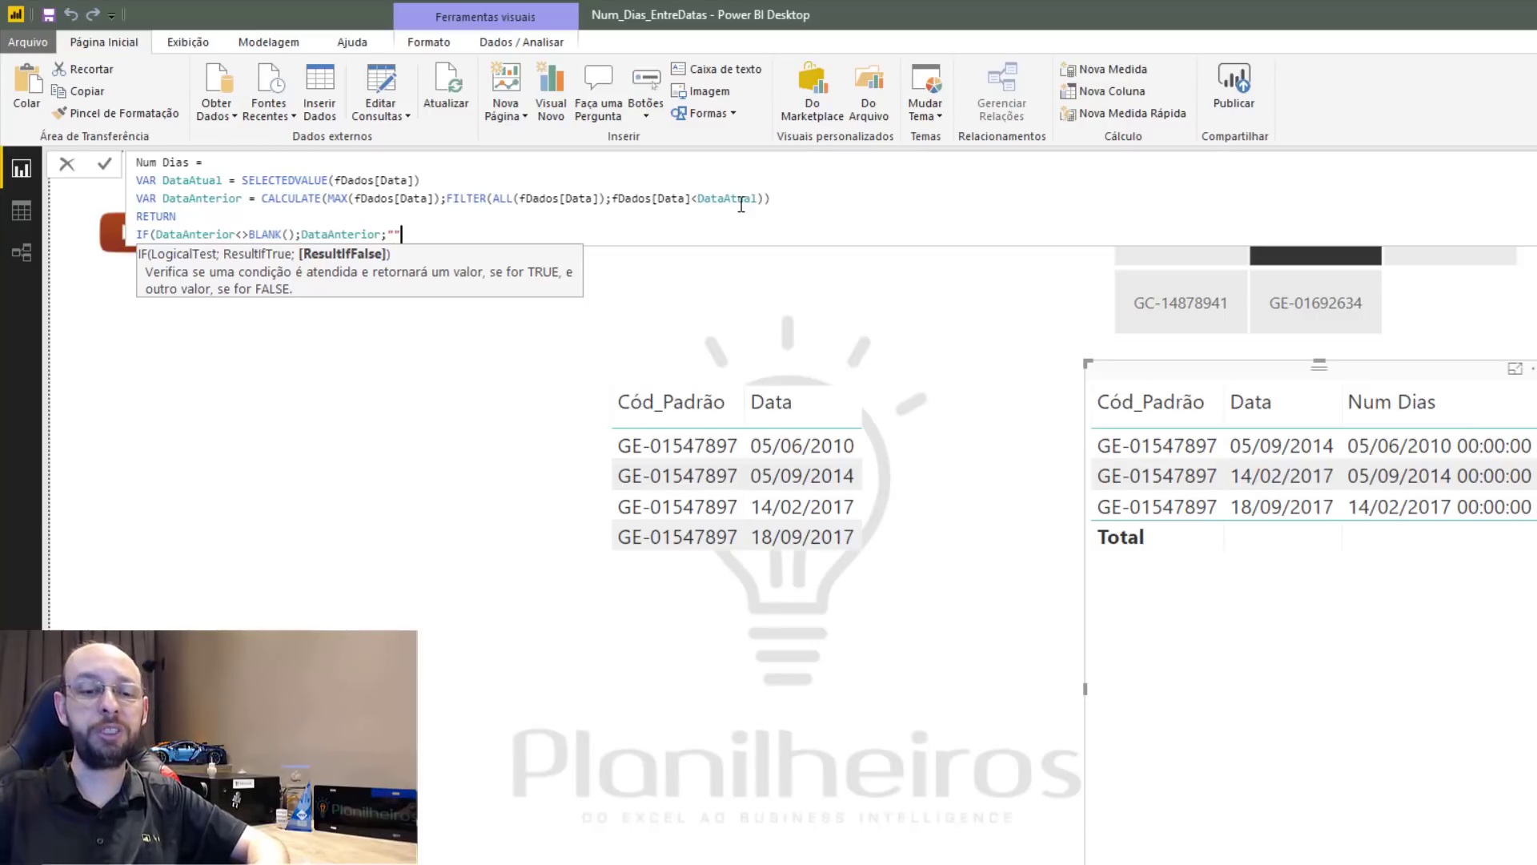
type(")")
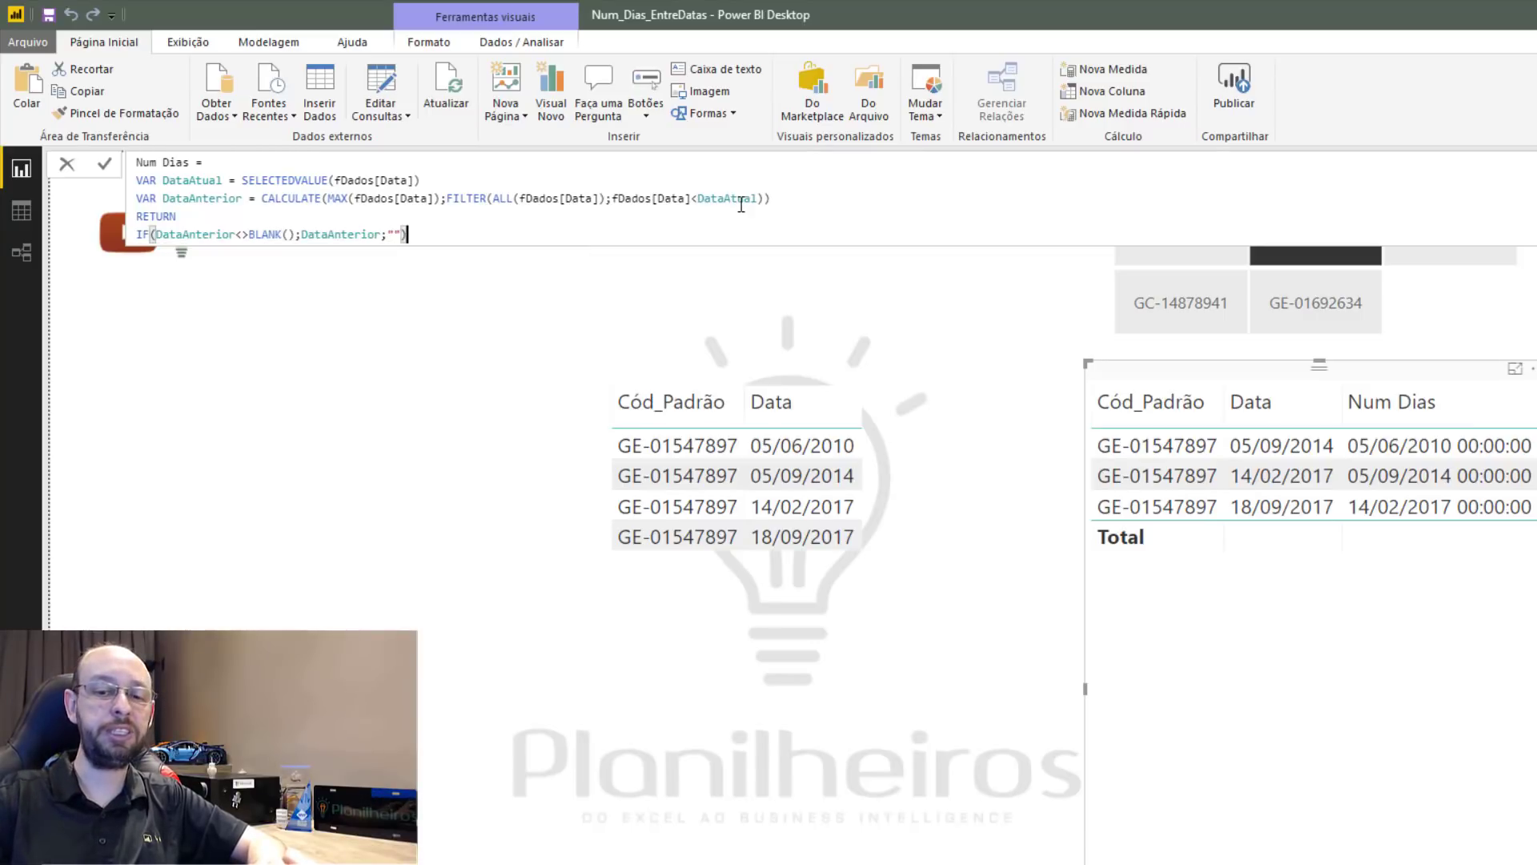
key("Return")
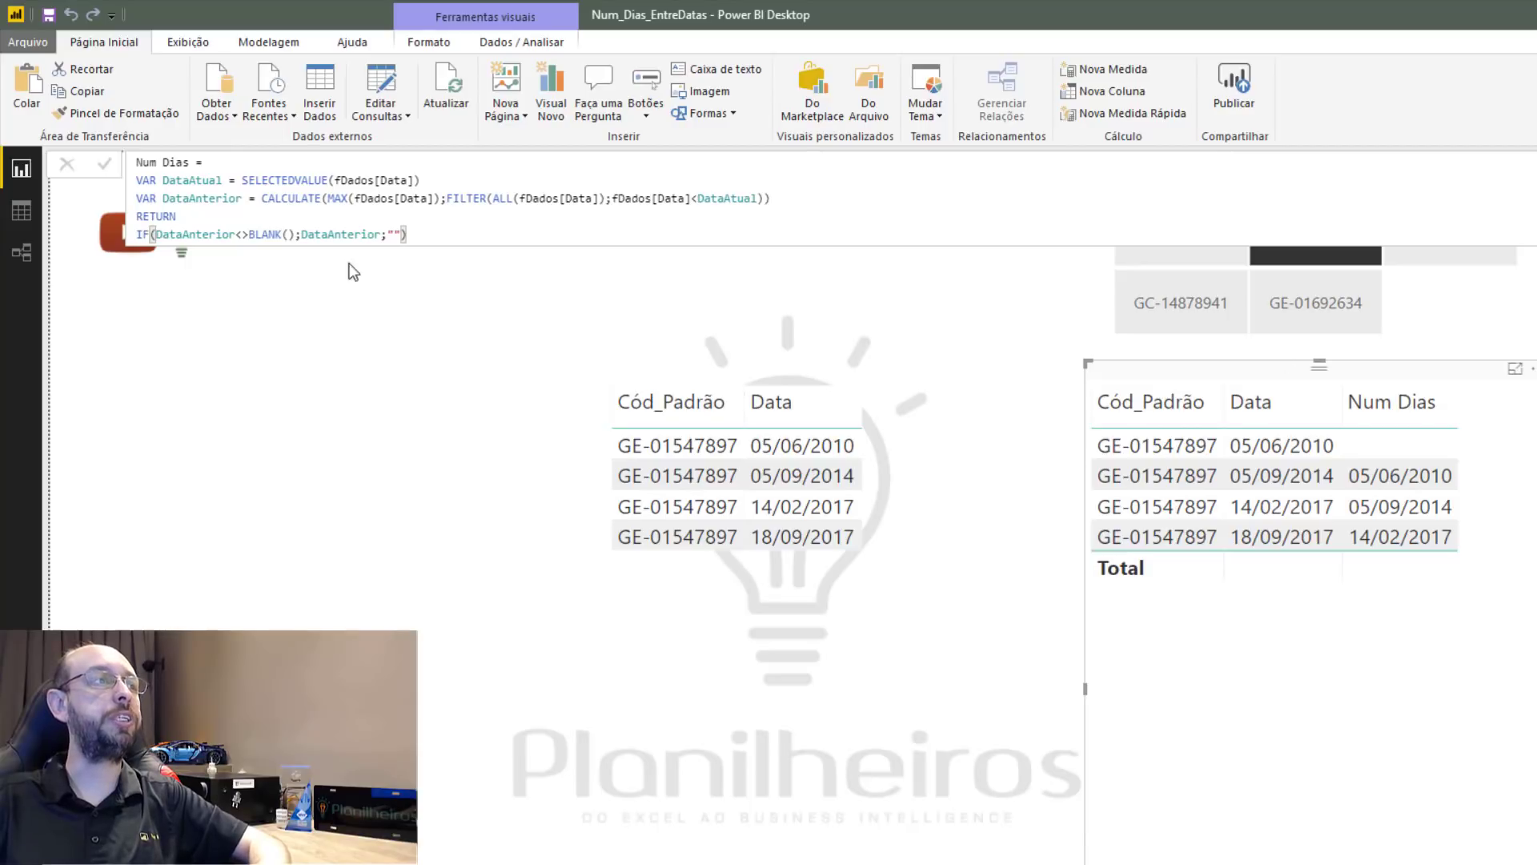
Place the IF's true result on its own line, change it to DataAtual-DataAnterior, and commit the Num Dias measure.
left_click(181, 234)
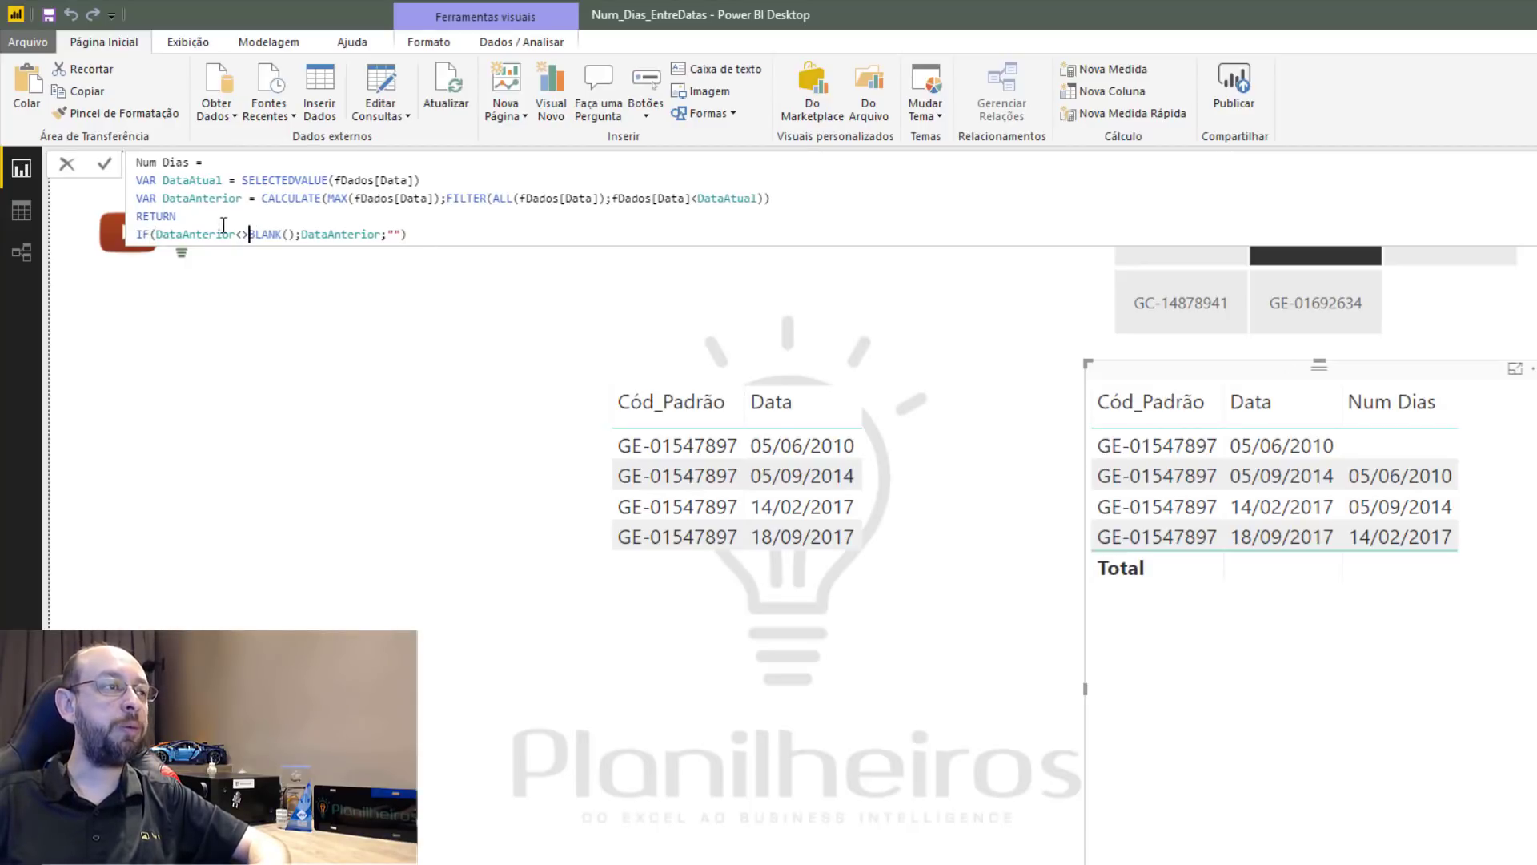
left_click(304, 234)
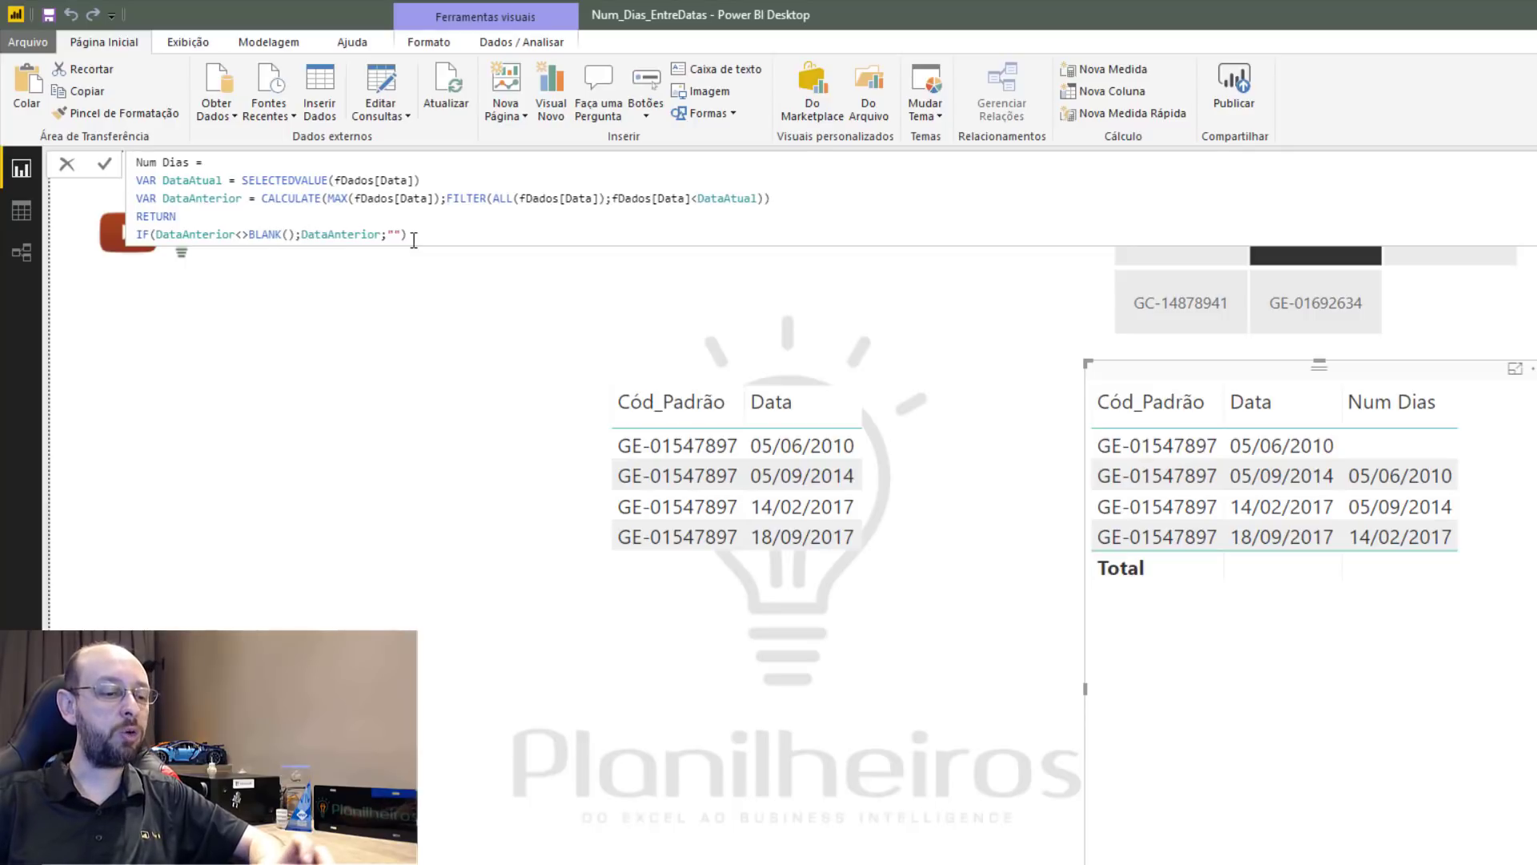
key("shift+Return")
key("shift+Right")
key("shift+Right")
key("shift+Right")
key("shift+Right")
key("shift+Right")
key("shift+Right")
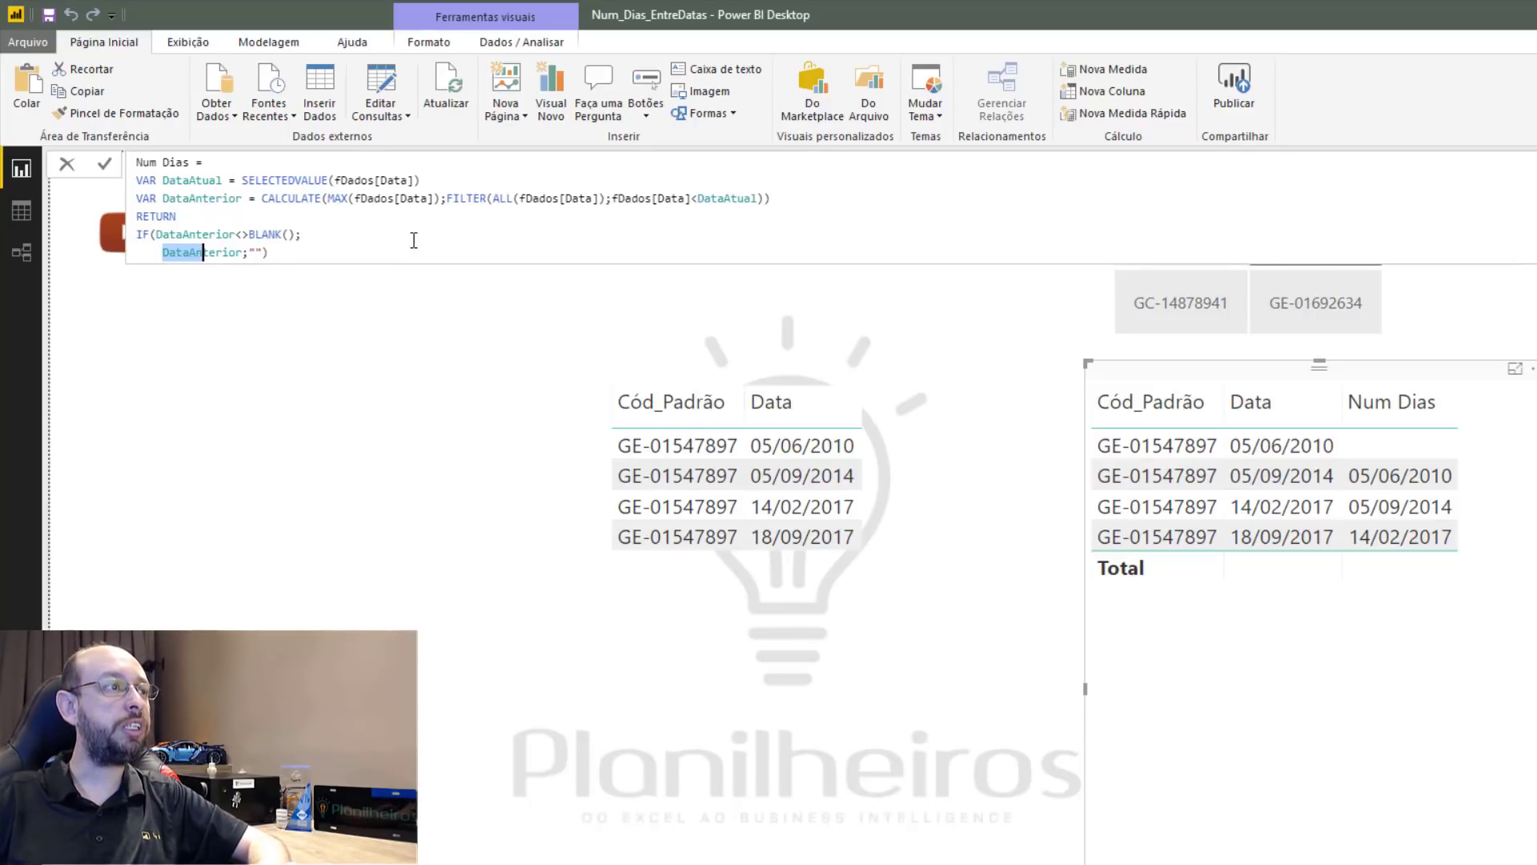
key("Left")
type("DataAtual")
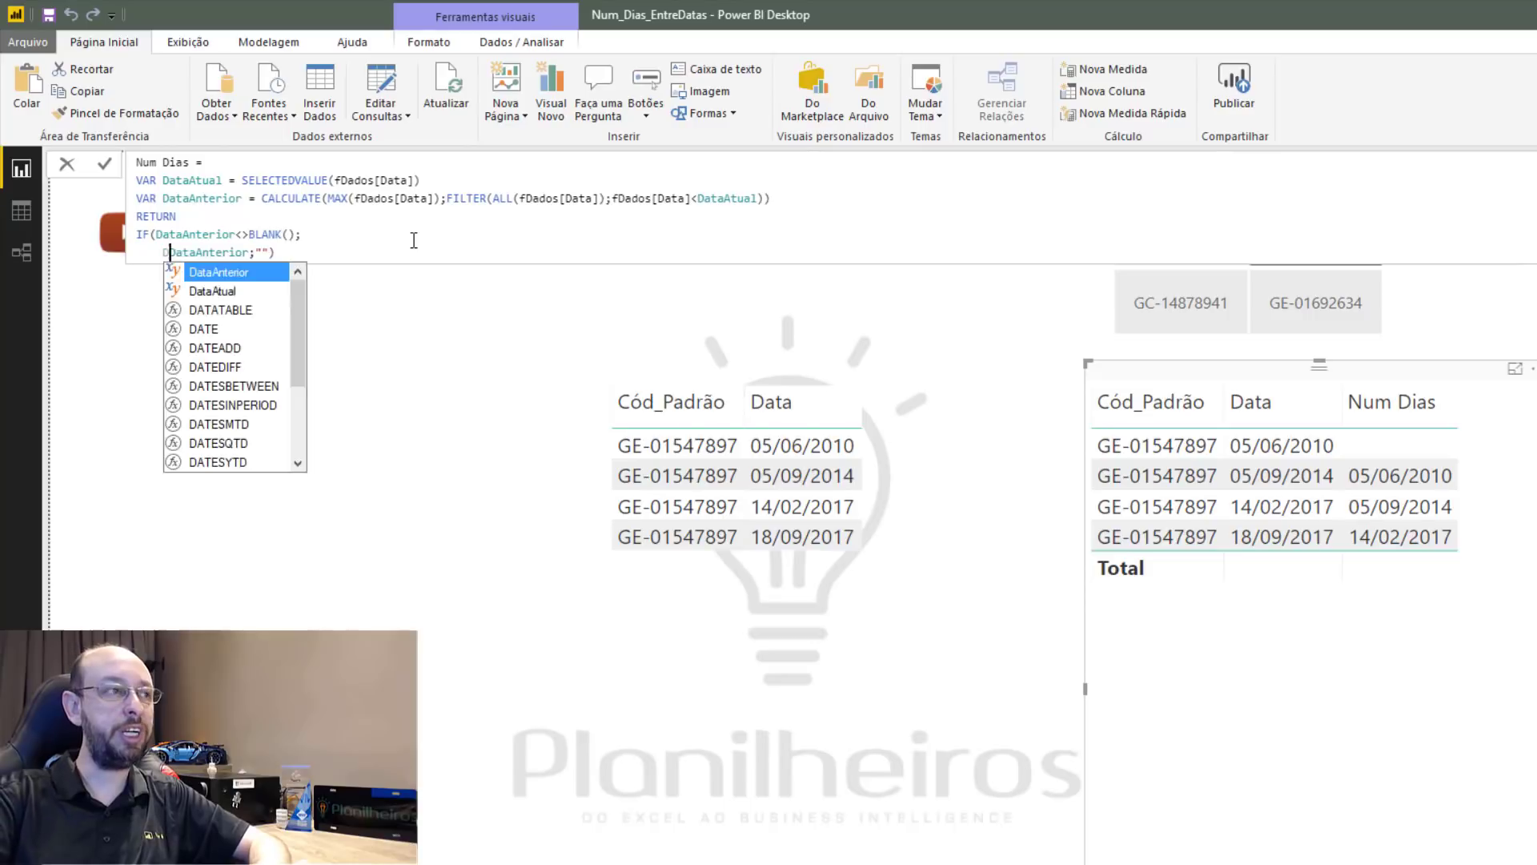
type("-")
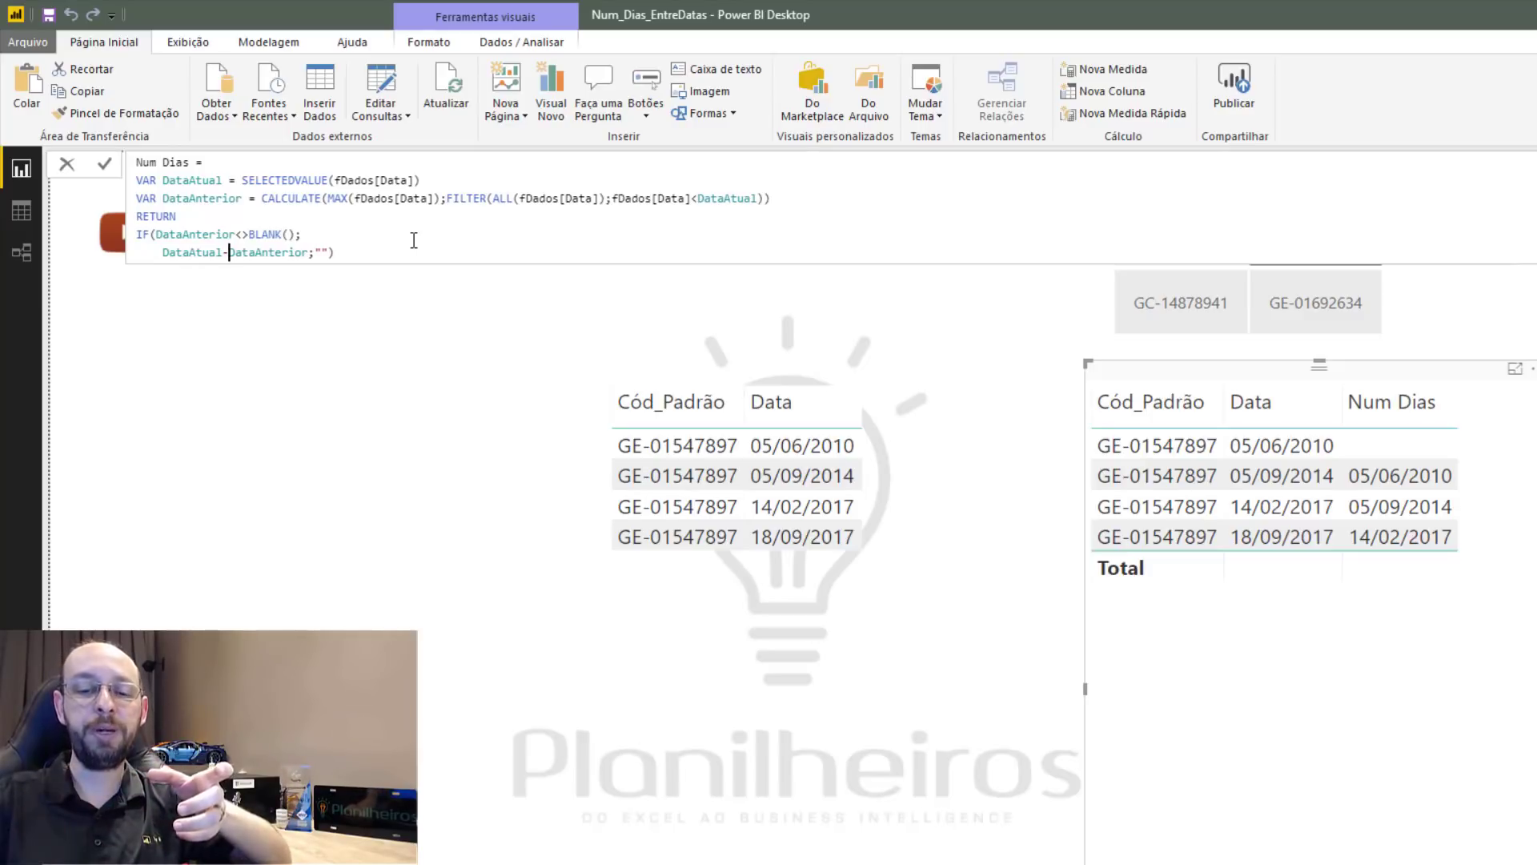
key("Return")
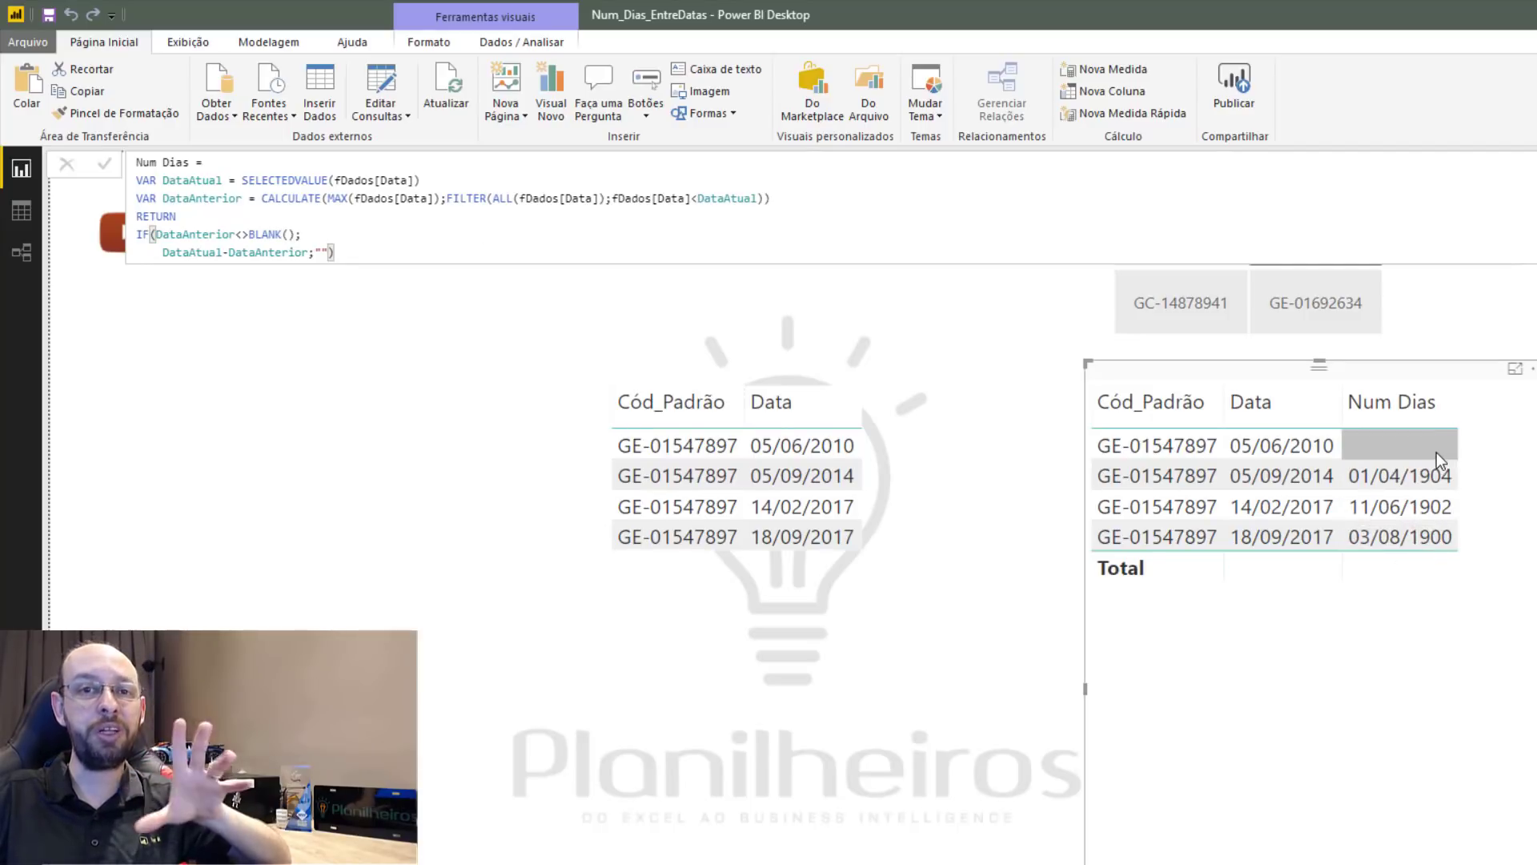
Prefix the date subtraction with 1* so Num Dias returns a number, and commit the measure.
left_click(162, 253)
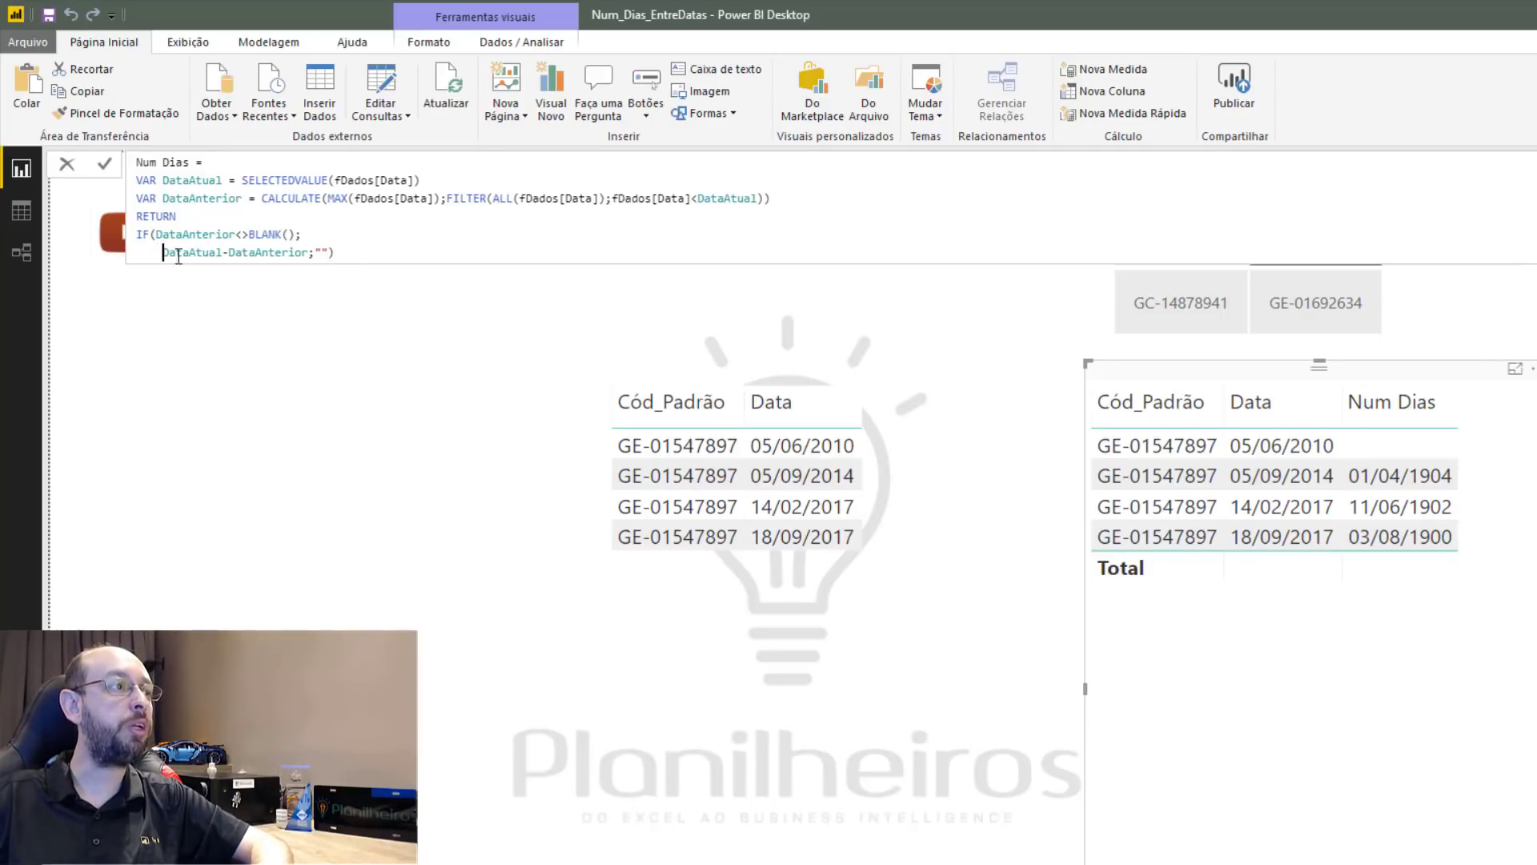
type("1*")
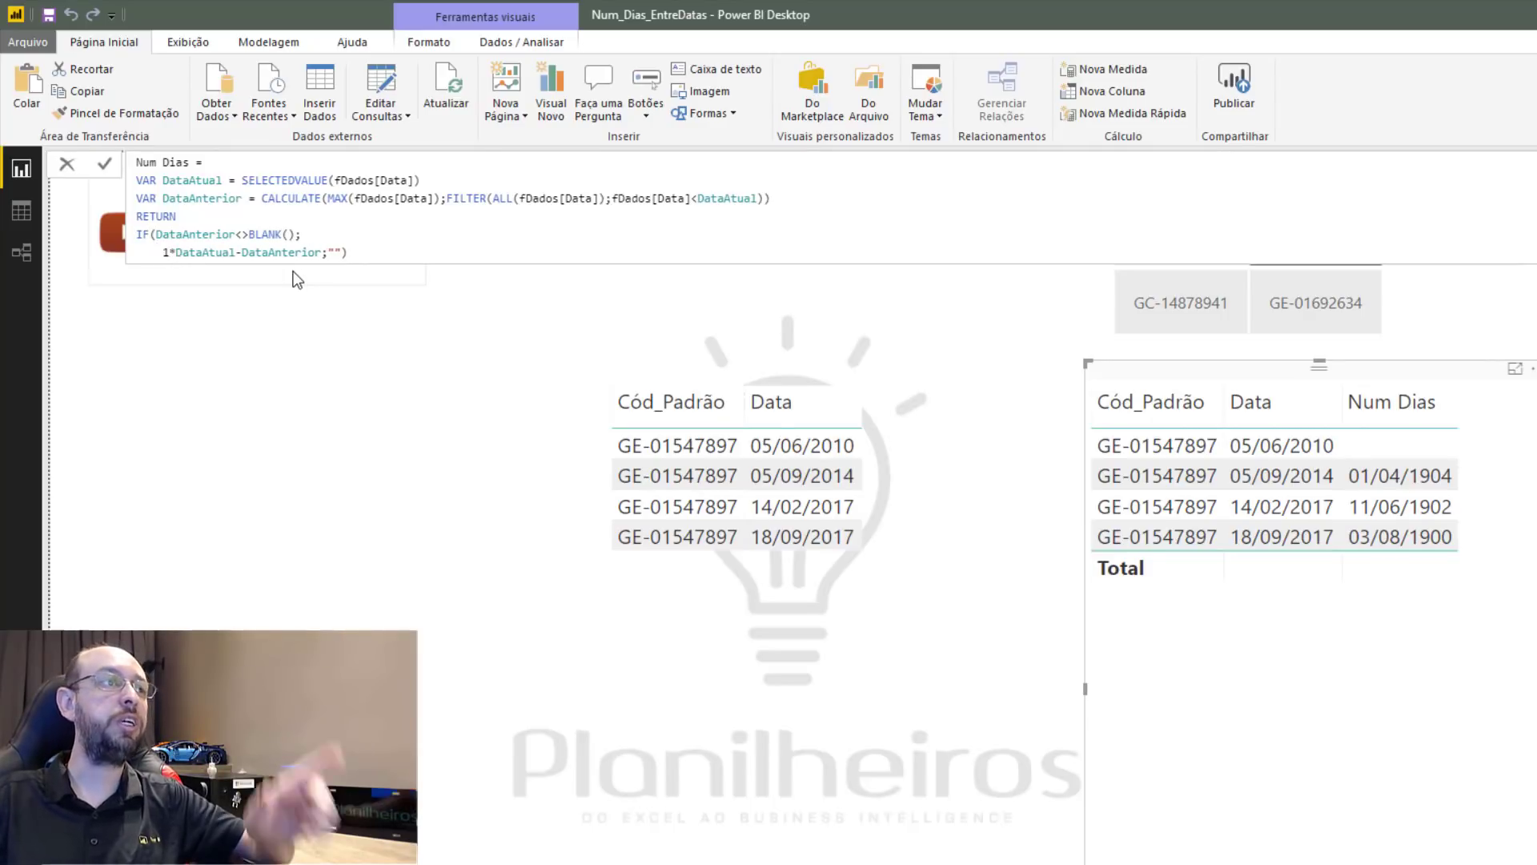
key("Return")
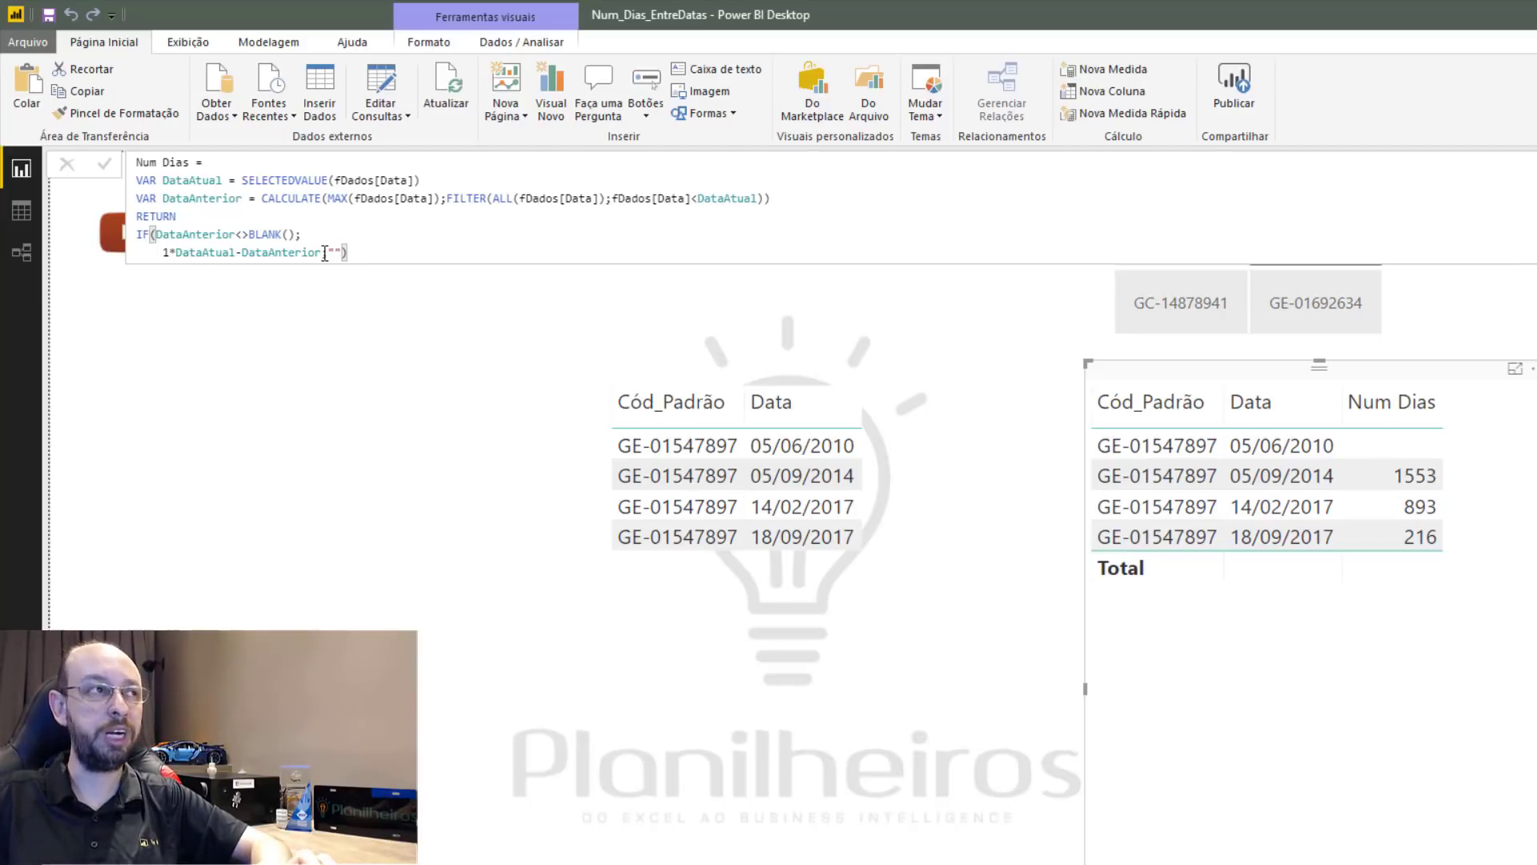
Move the empty-string argument to its own line and insert above it a nested IF(HASONEFILTER(fDados[Cód_Padrão]); in the Num Dias formula.
type(";")
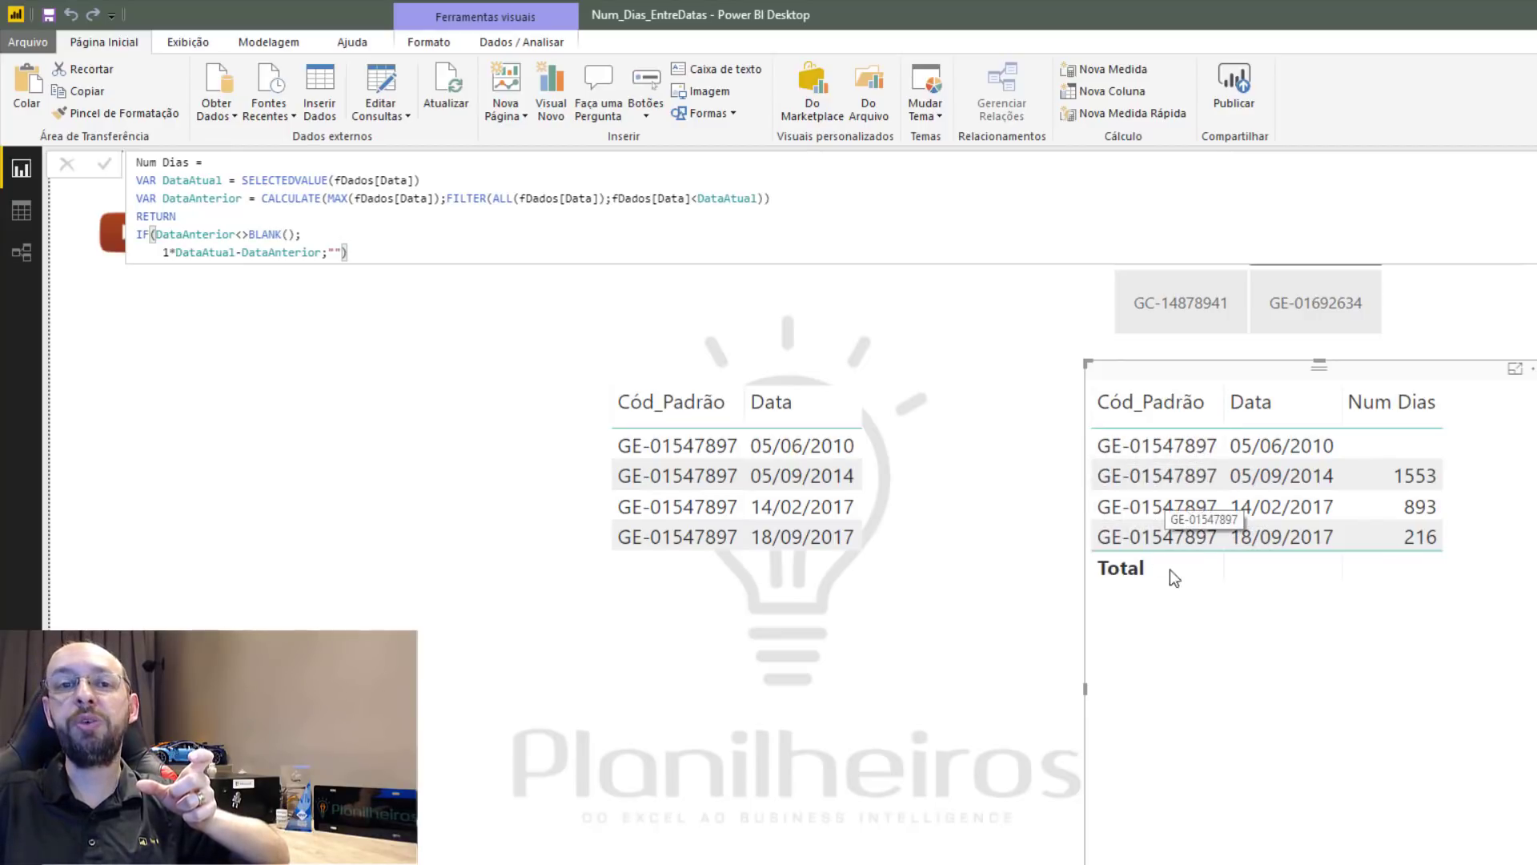
left_click(327, 253)
key("shift+Return")
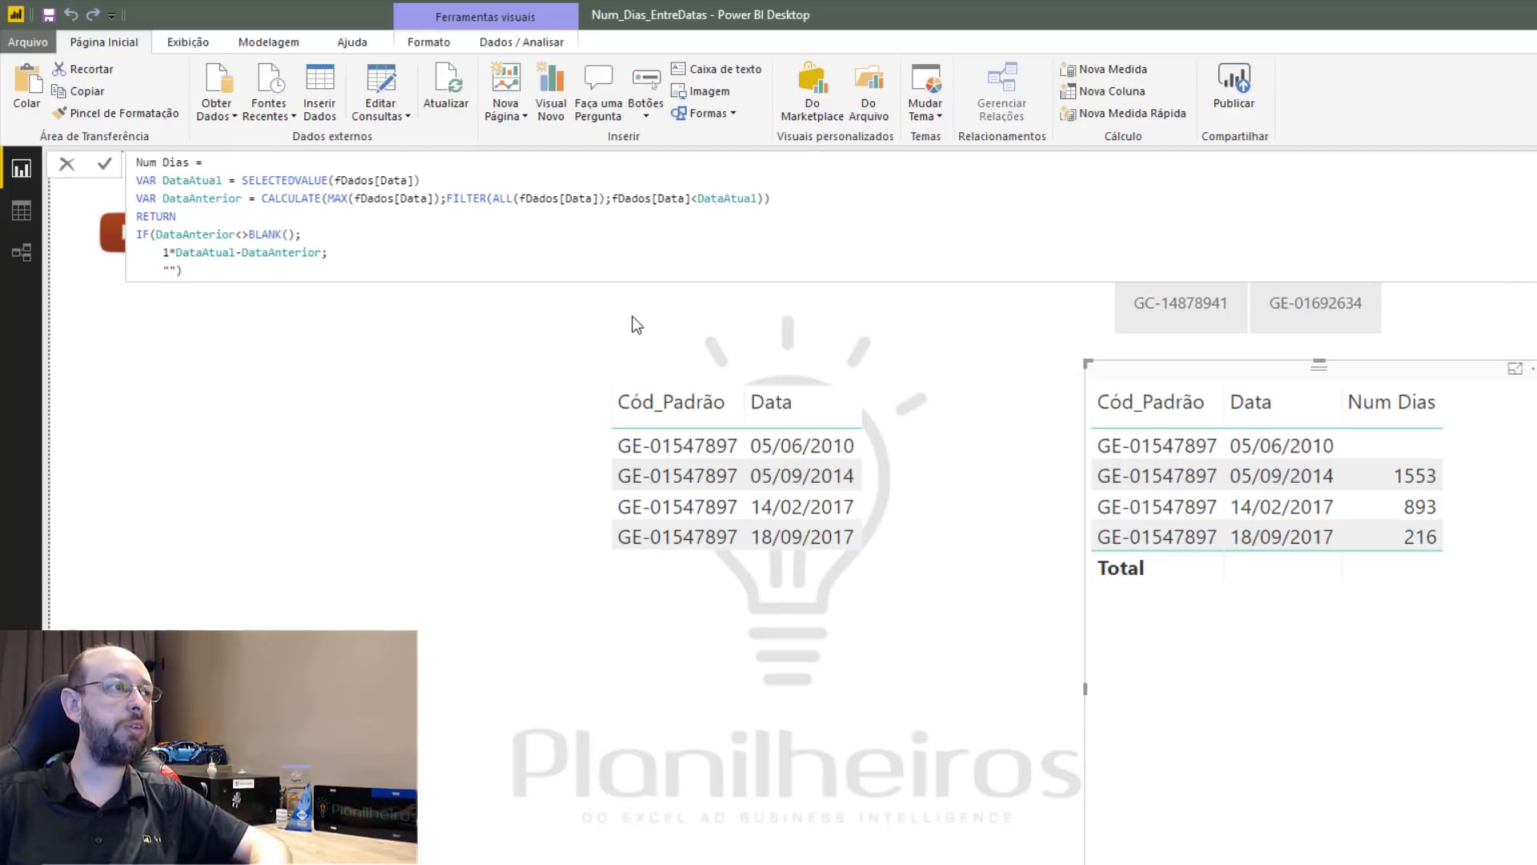
key("shift+Return")
type("IF(")
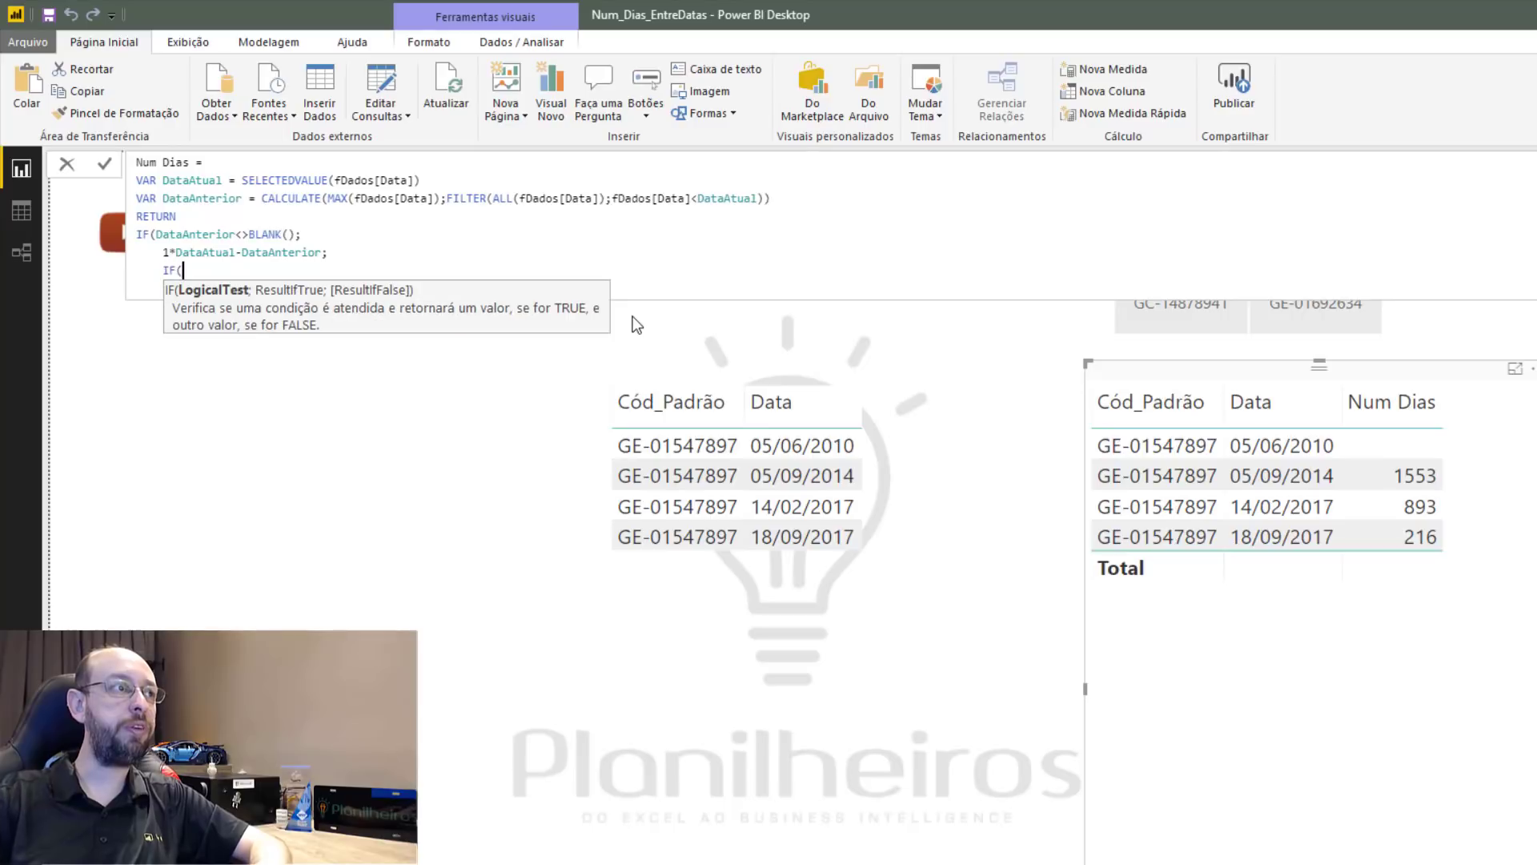
type("HASONEFILTER(")
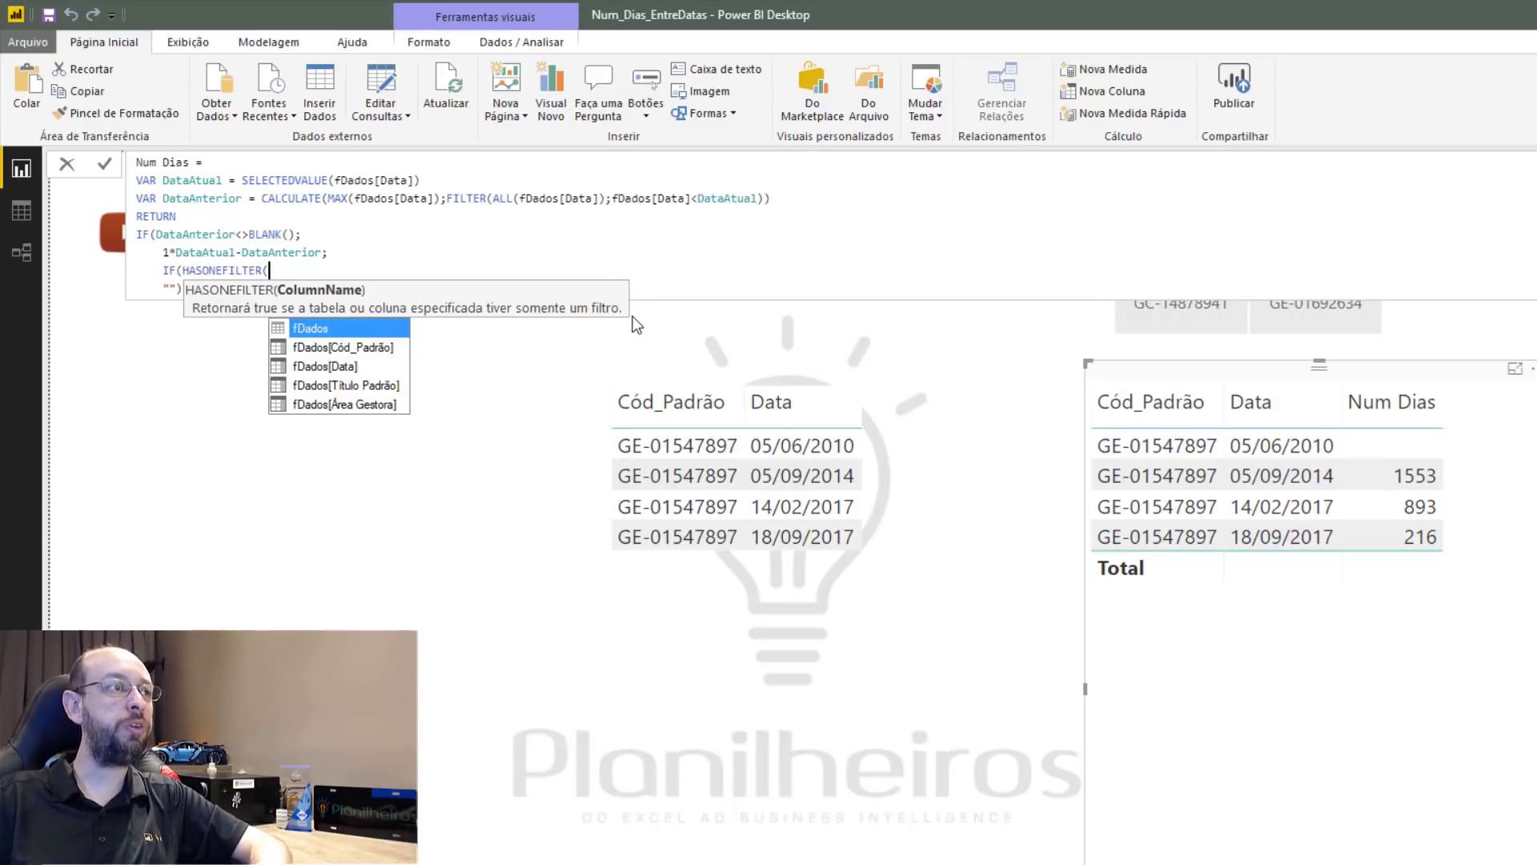
key("Down")
key("Tab")
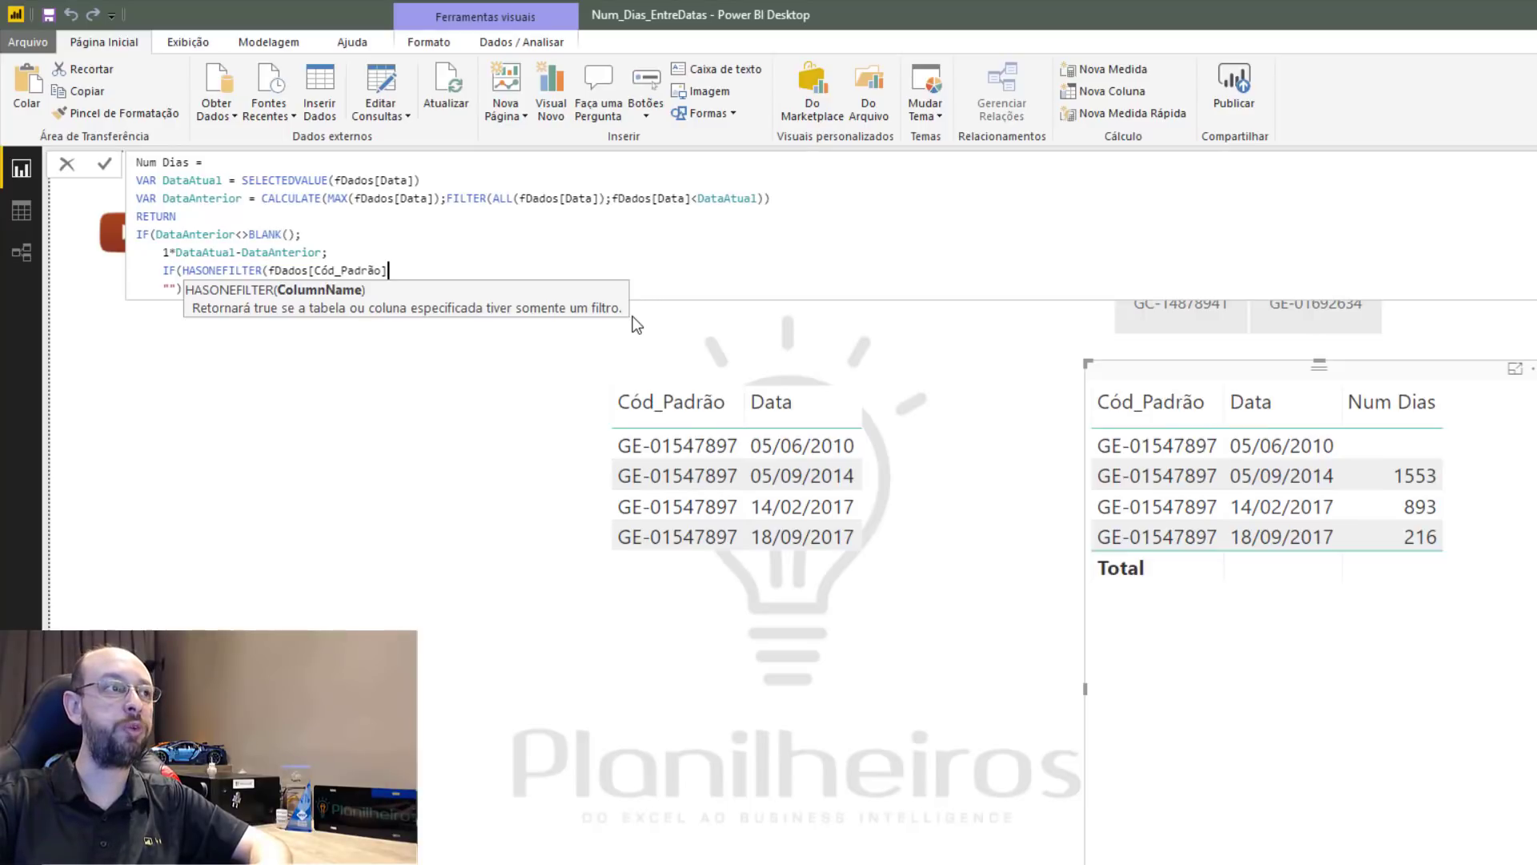
type(")")
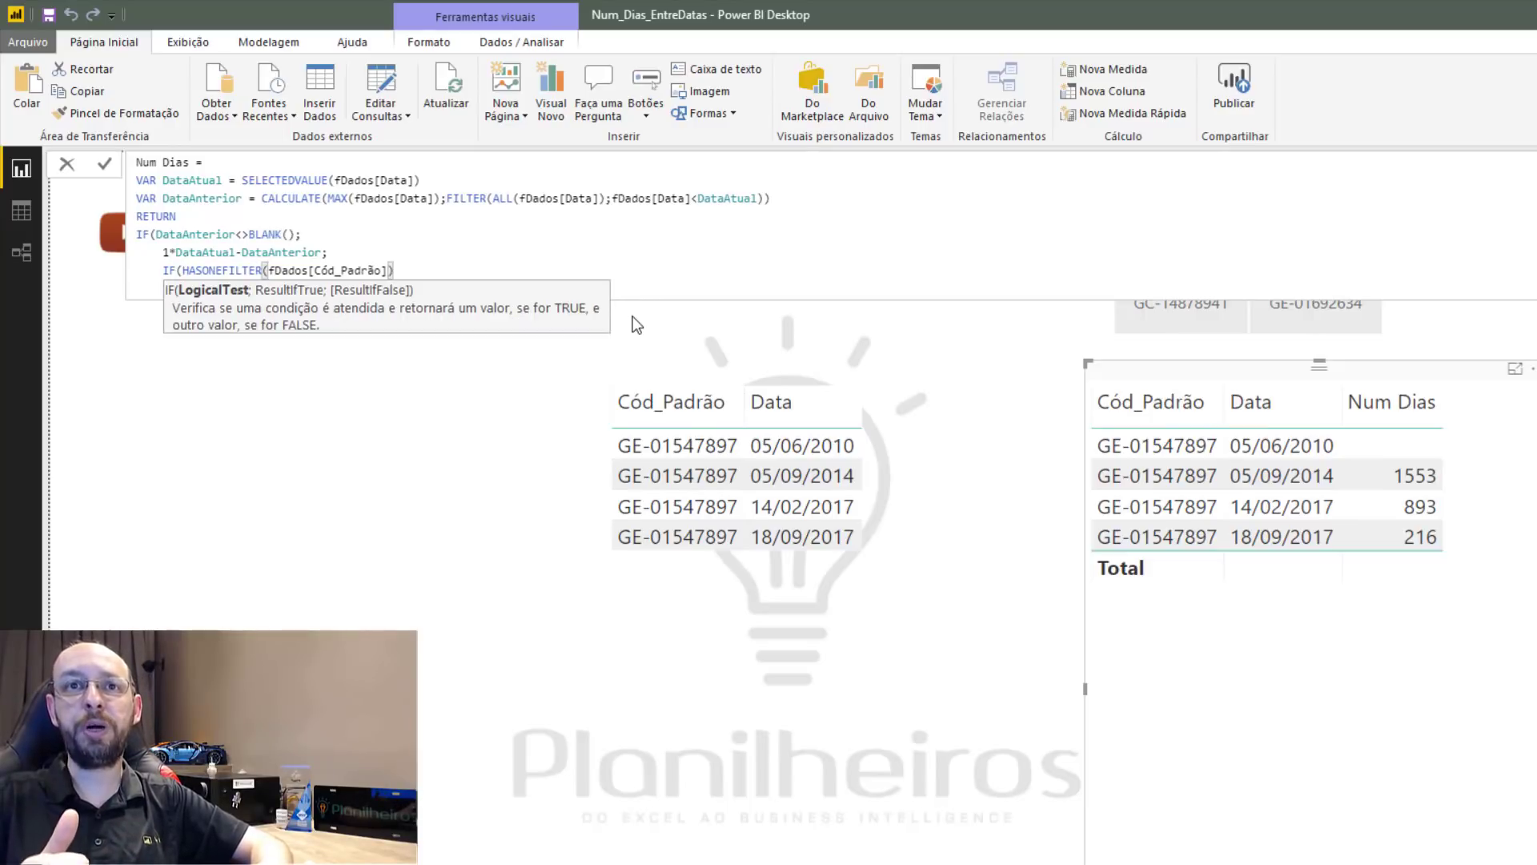
type(";")
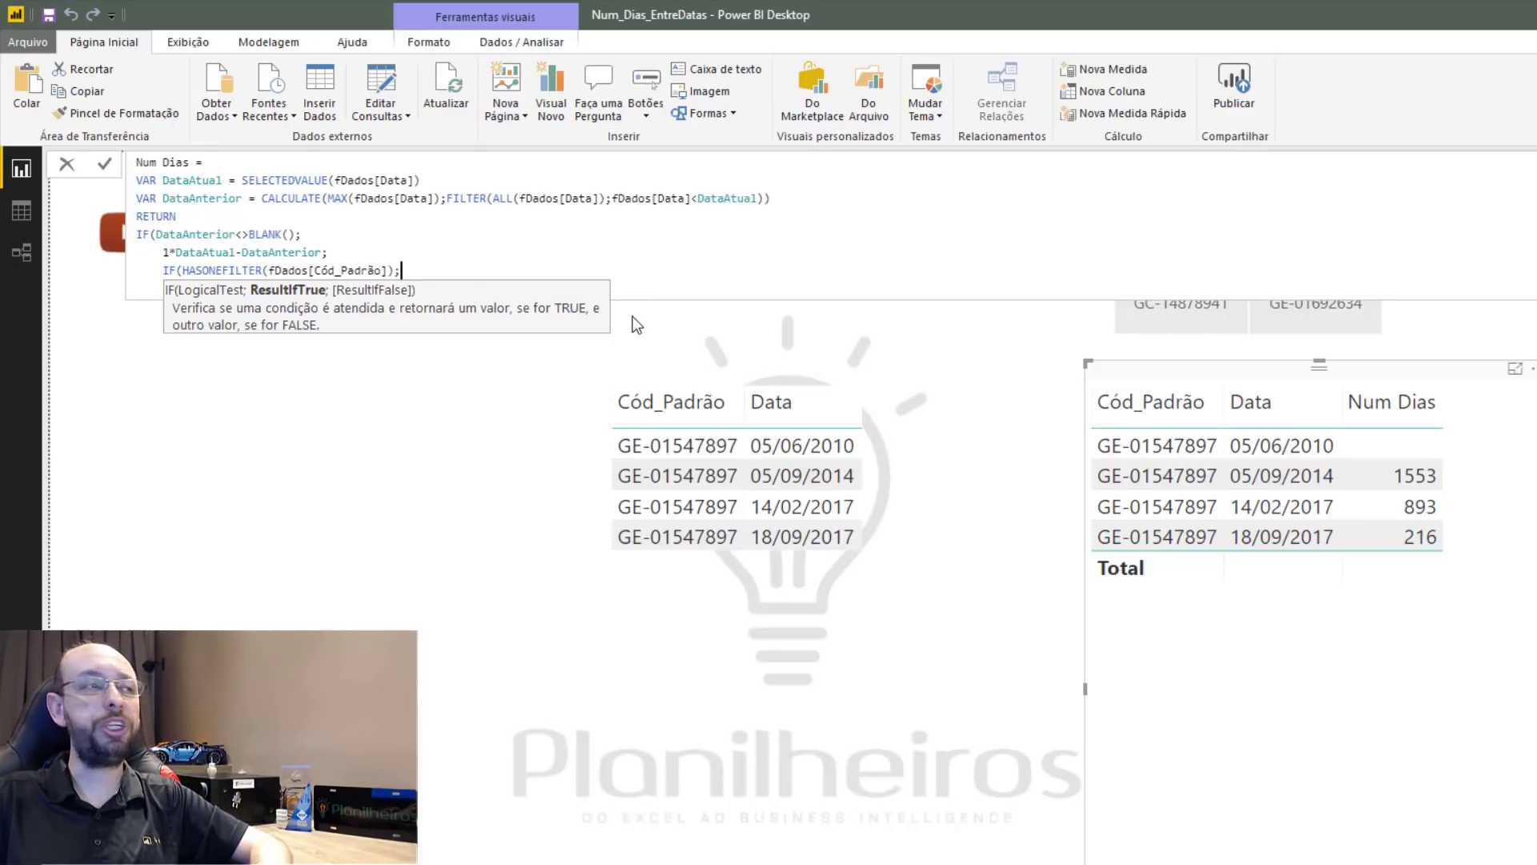
Enter 1*MAX(fDados[Data])-MIN(fDados[Data]) on a new line as the nested IF's true result.
key("shift+Return")
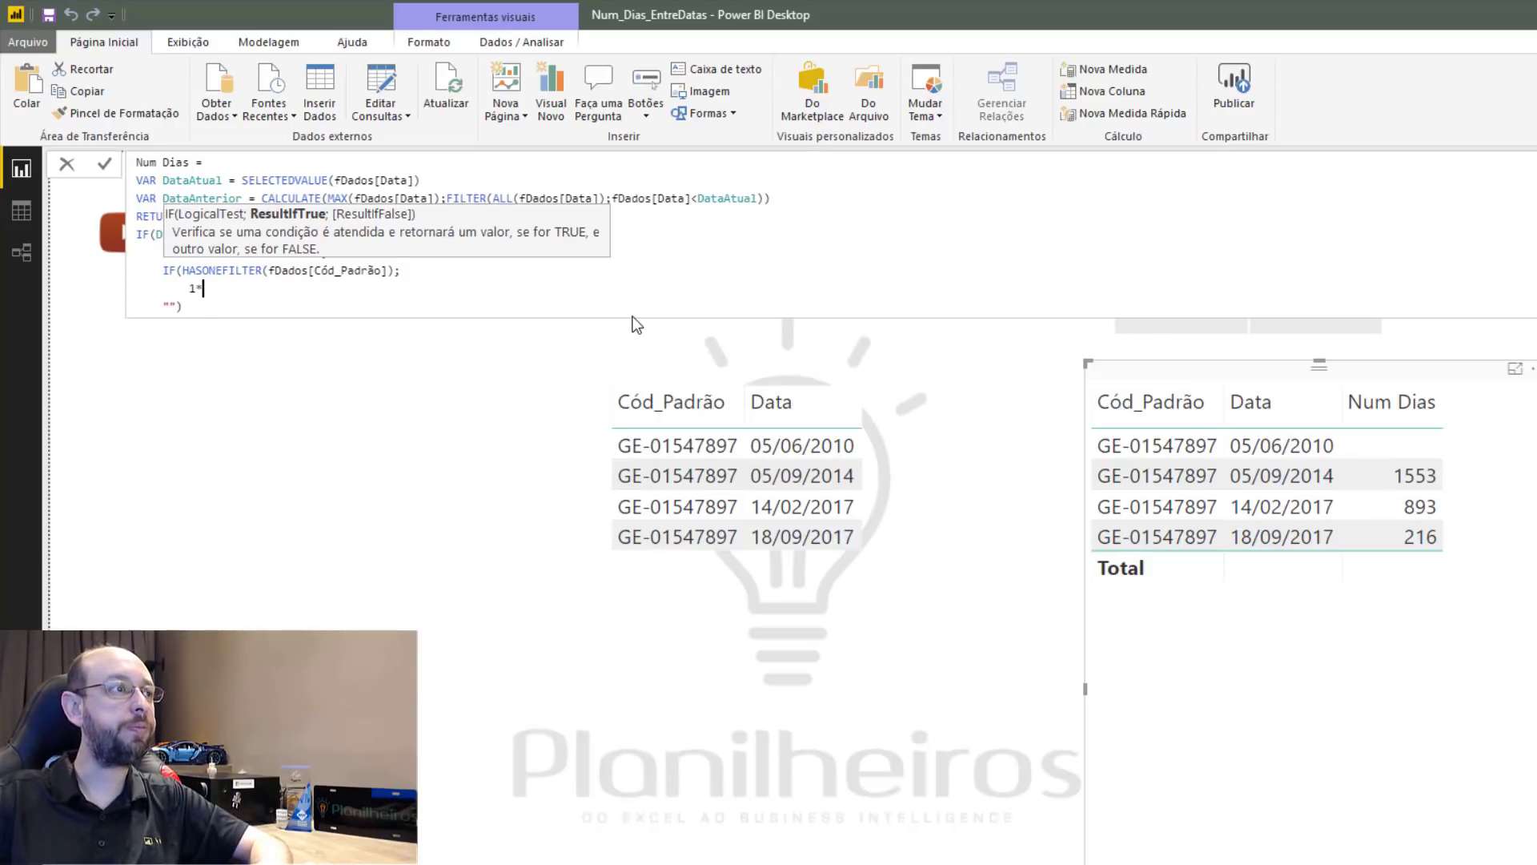
type("1*MAX(")
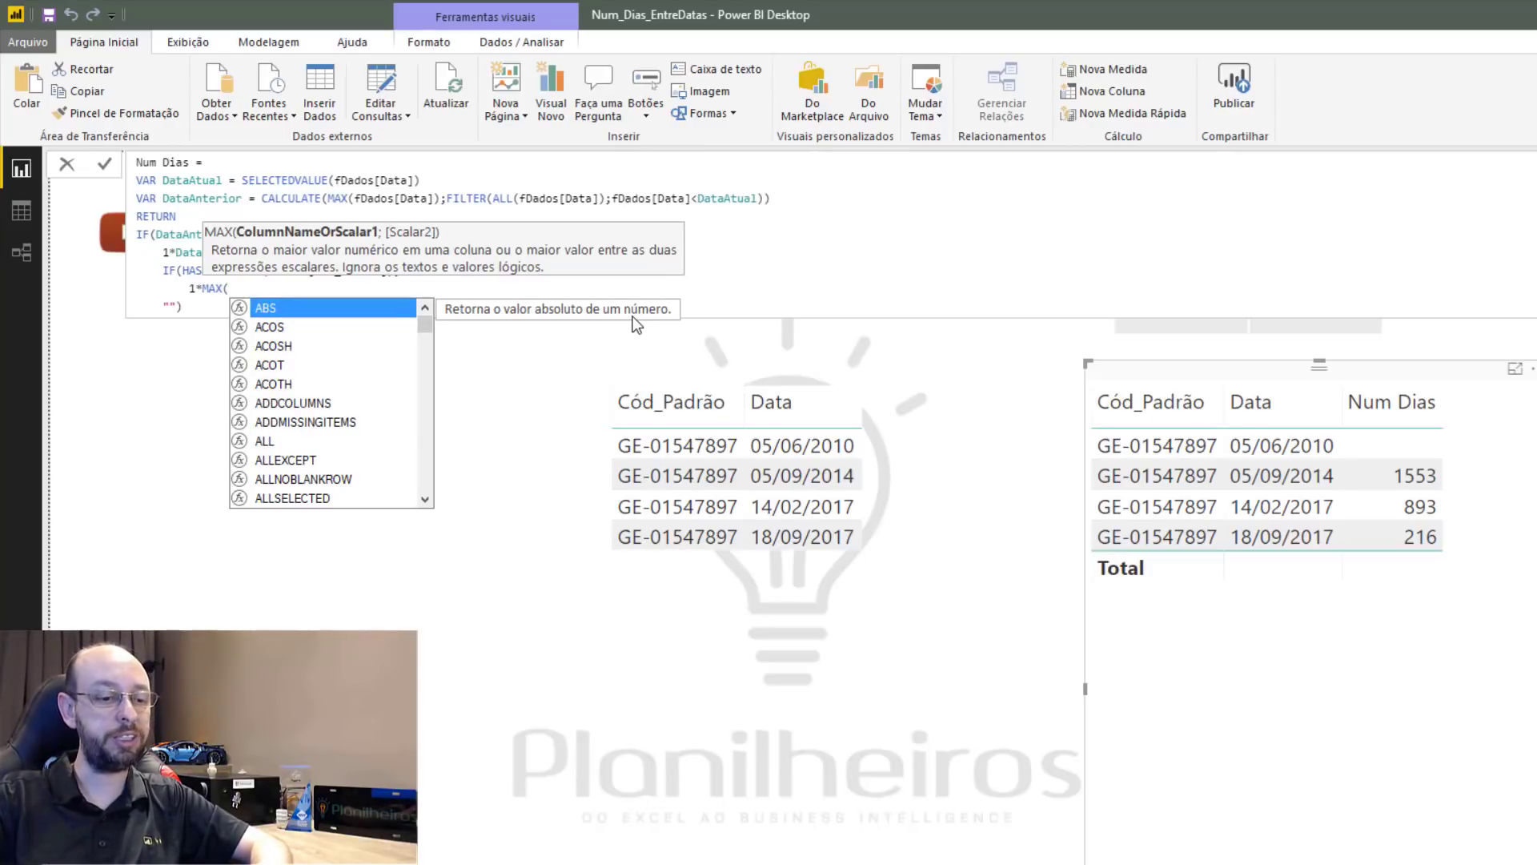
type("data")
key("Down")
key("Down")
key("Down")
key("Tab")
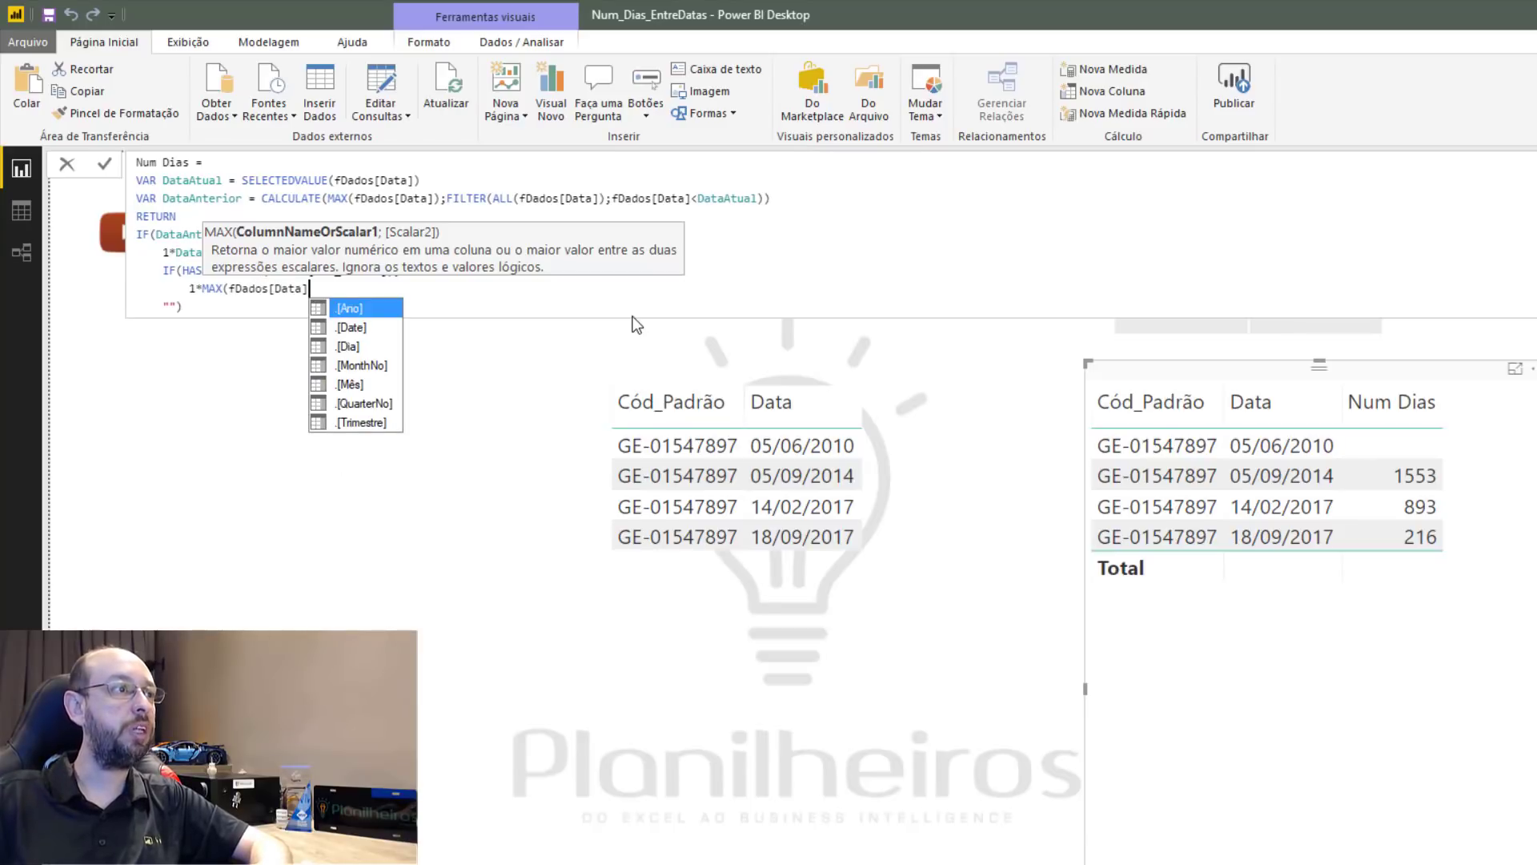
type(")-")
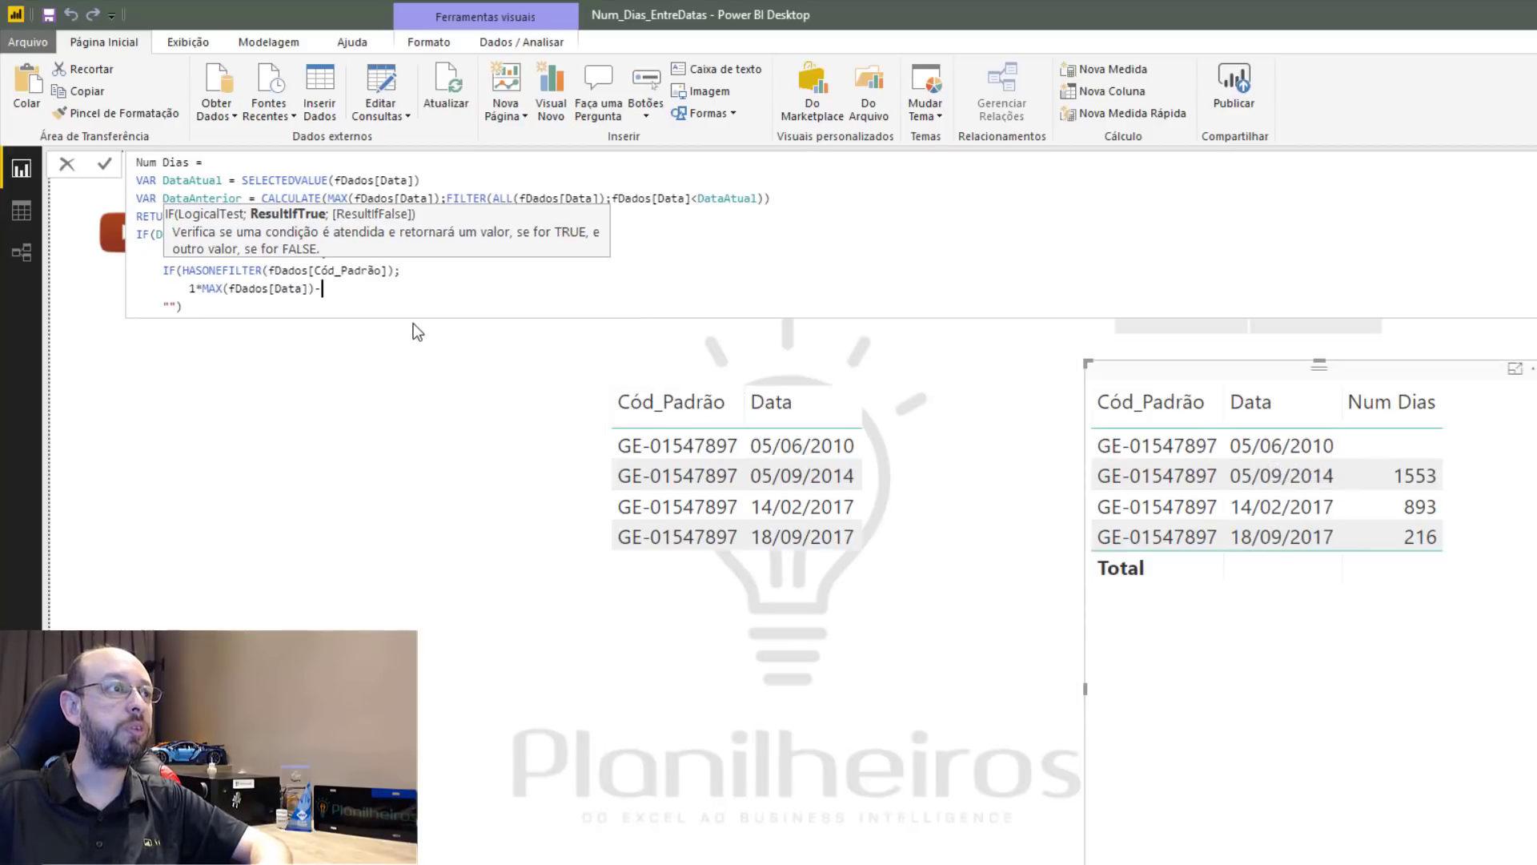
type("min(data")
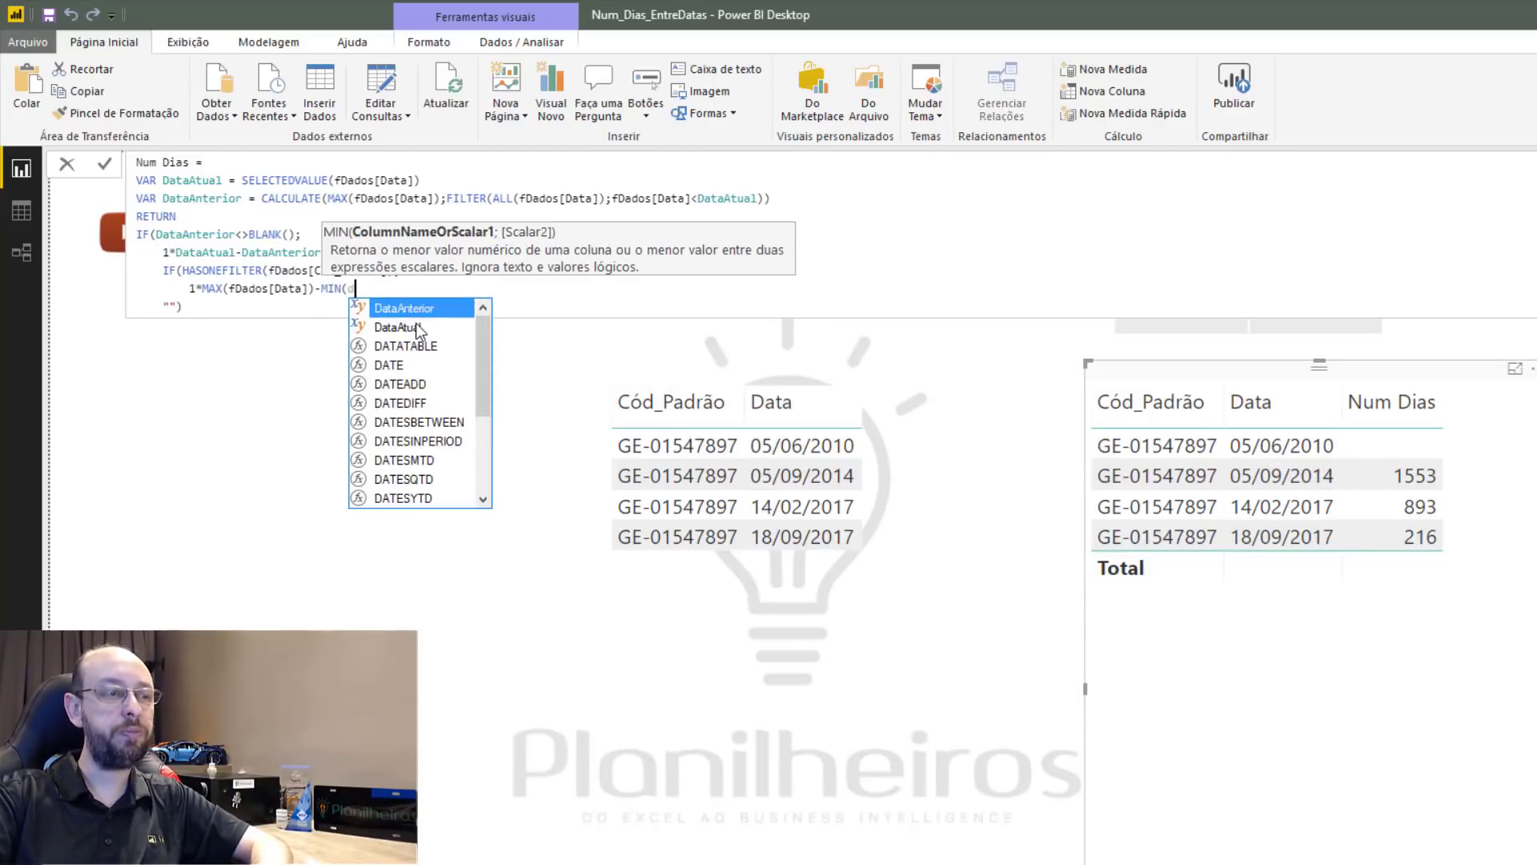
key("Tab")
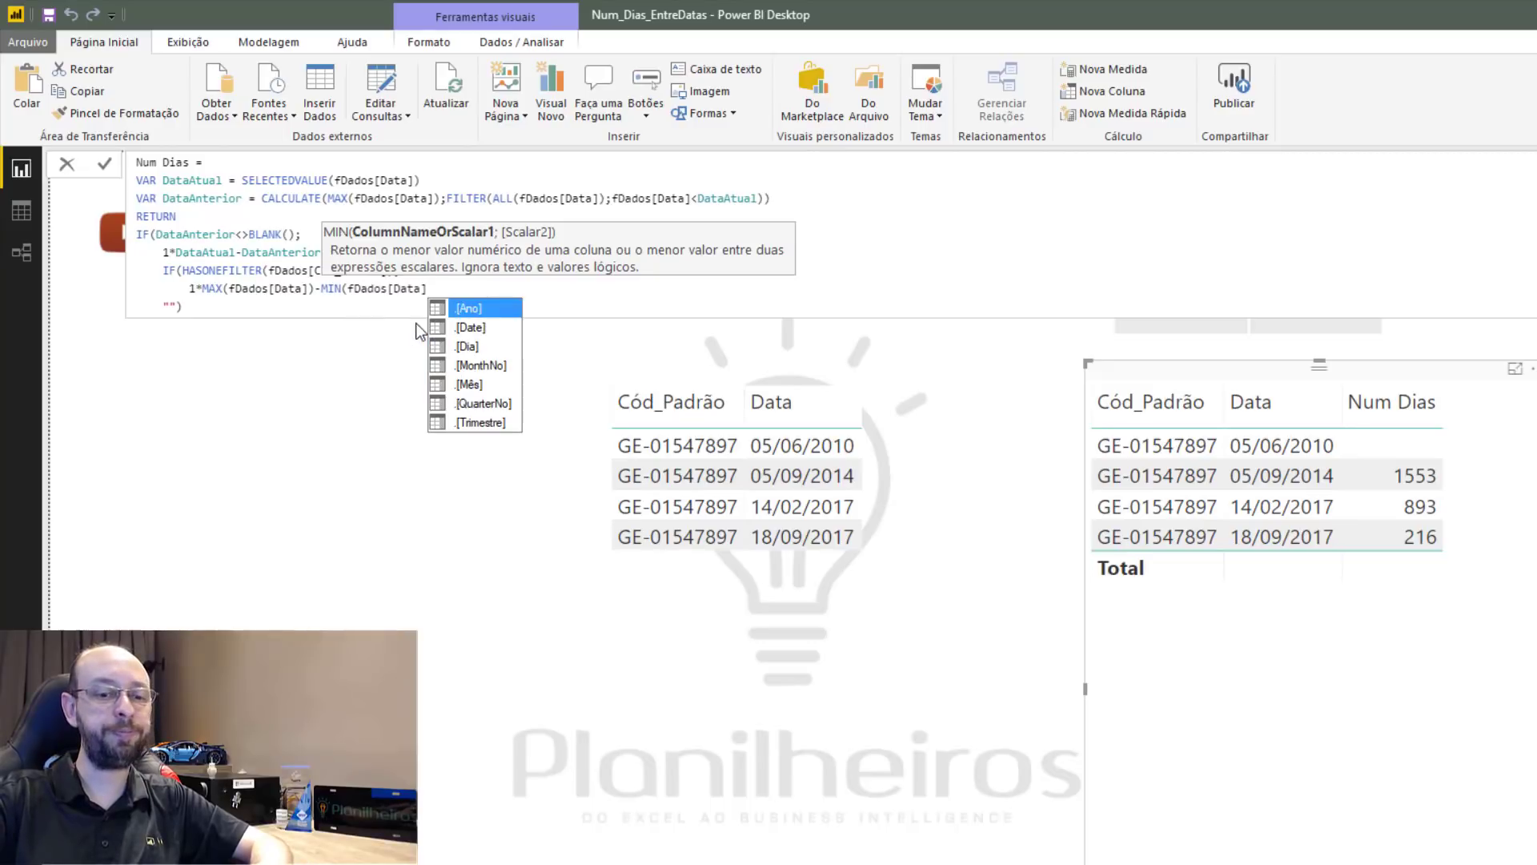
type(")")
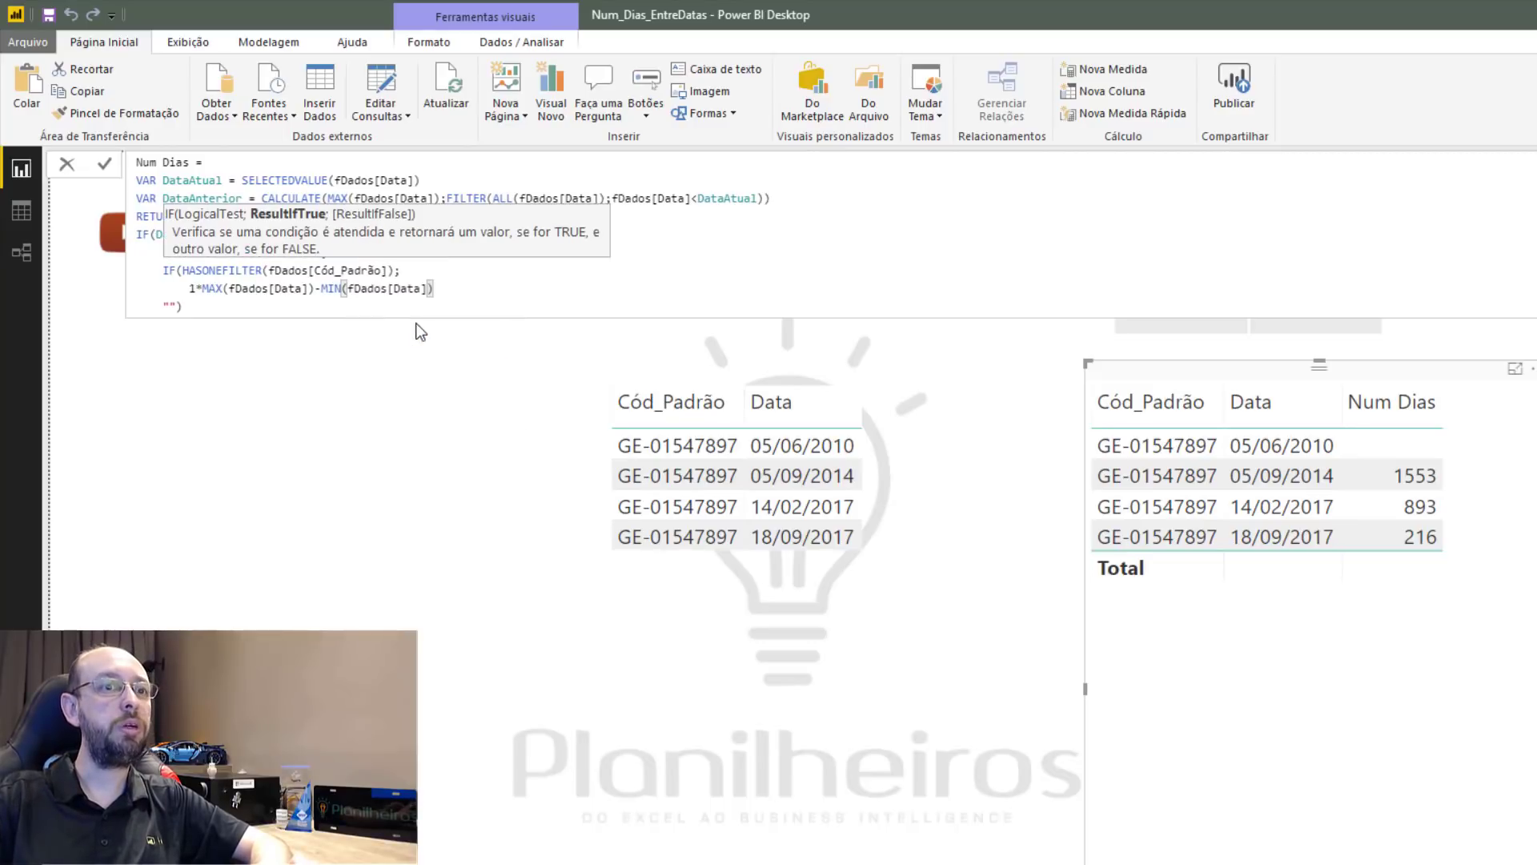
Add the missing semicolon after the MAX-MIN date subtraction, close the outer IF with another parenthesis, and commit the Num Dias measure.
key("Return")
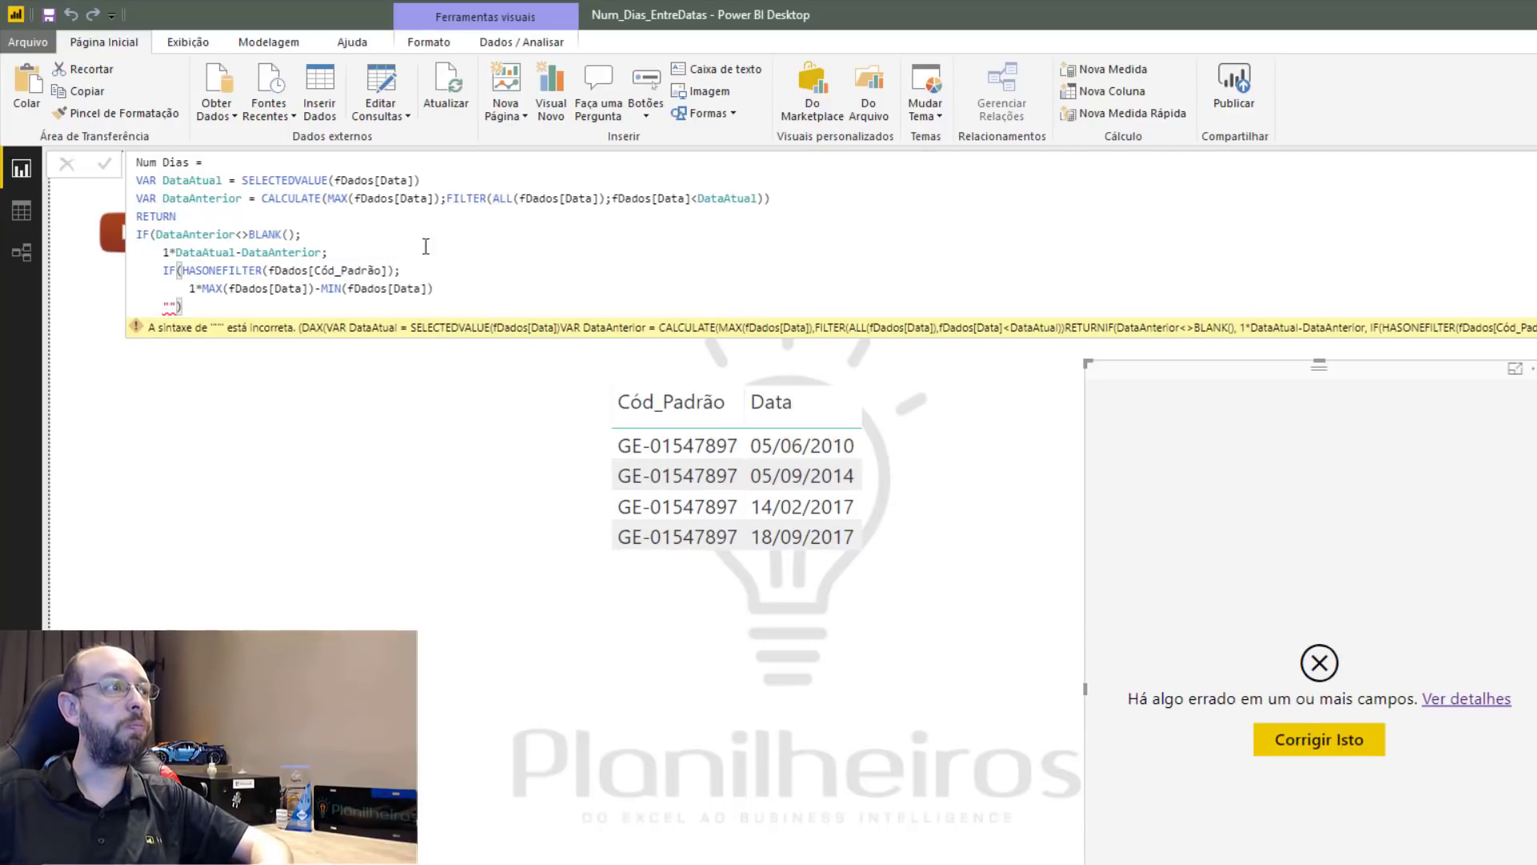
left_click(455, 288)
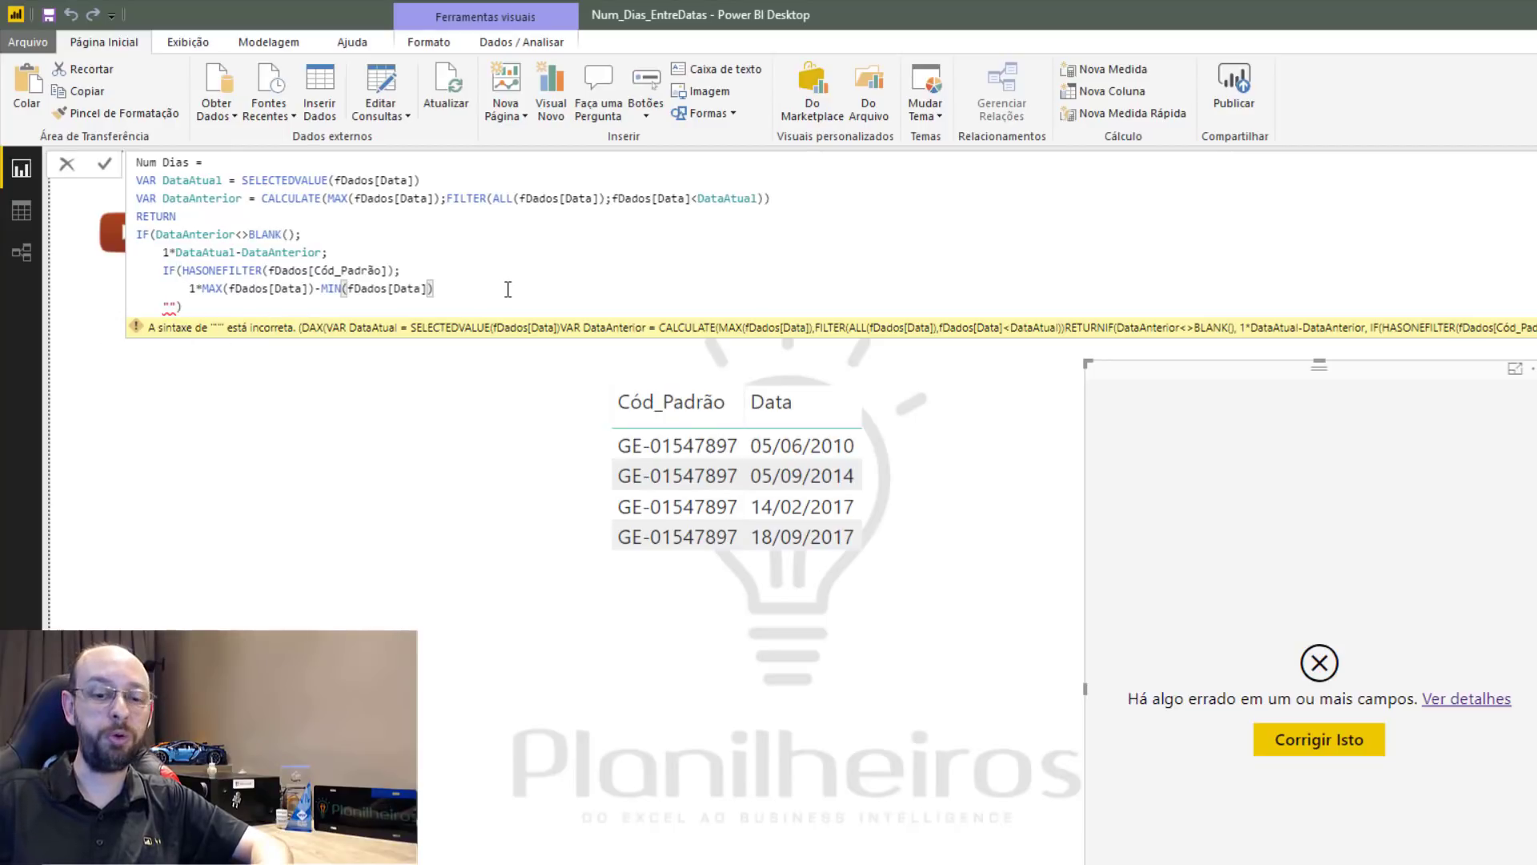
type(";")
key("Down")
type(")")
key("Return")
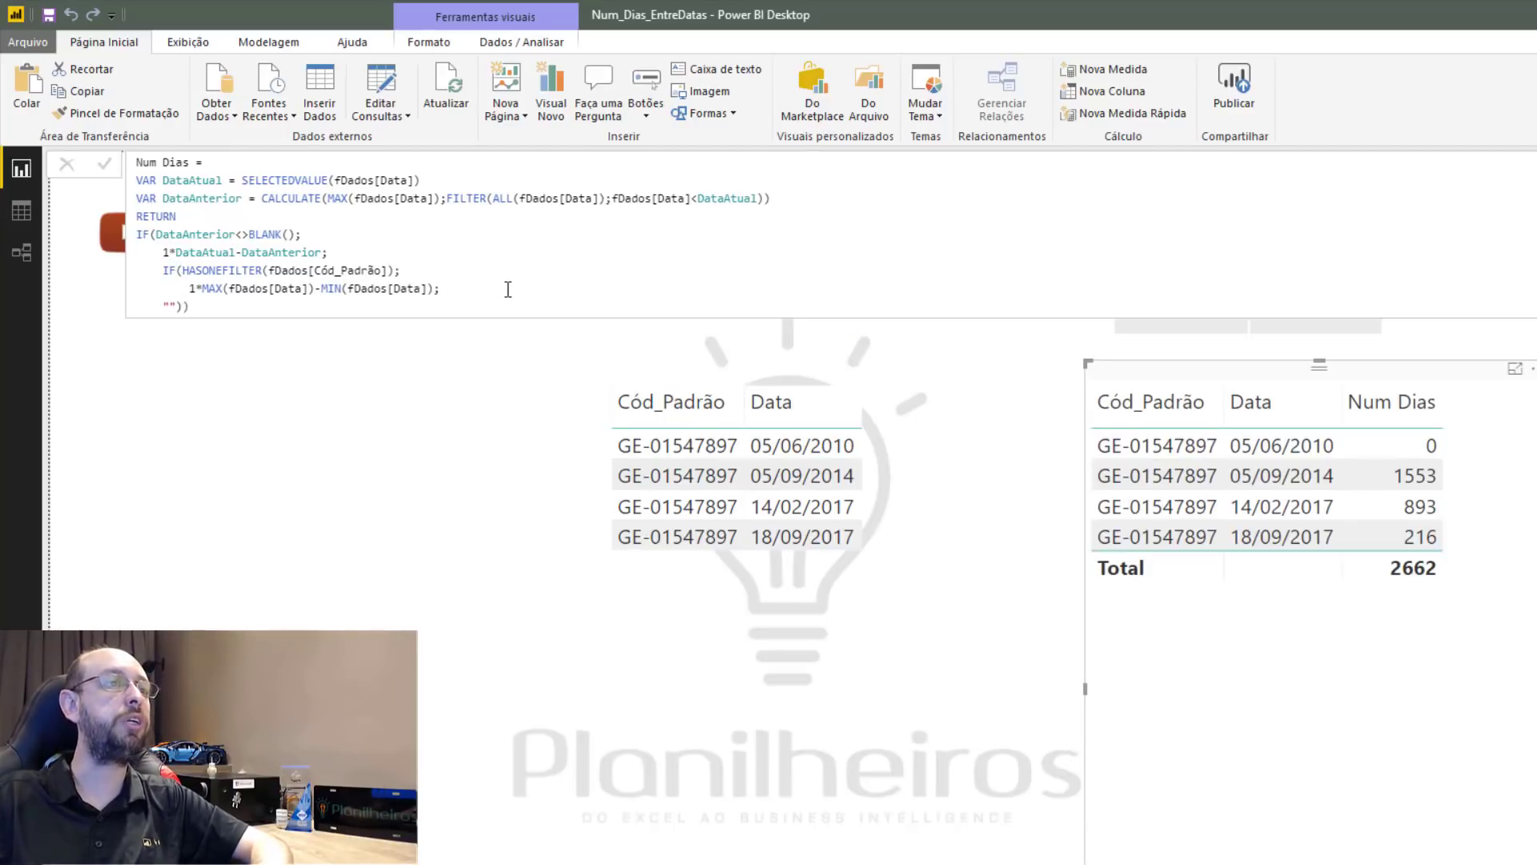
Delete the table that contains only the Cód_Padrão and Data columns.
left_click(1049, 573)
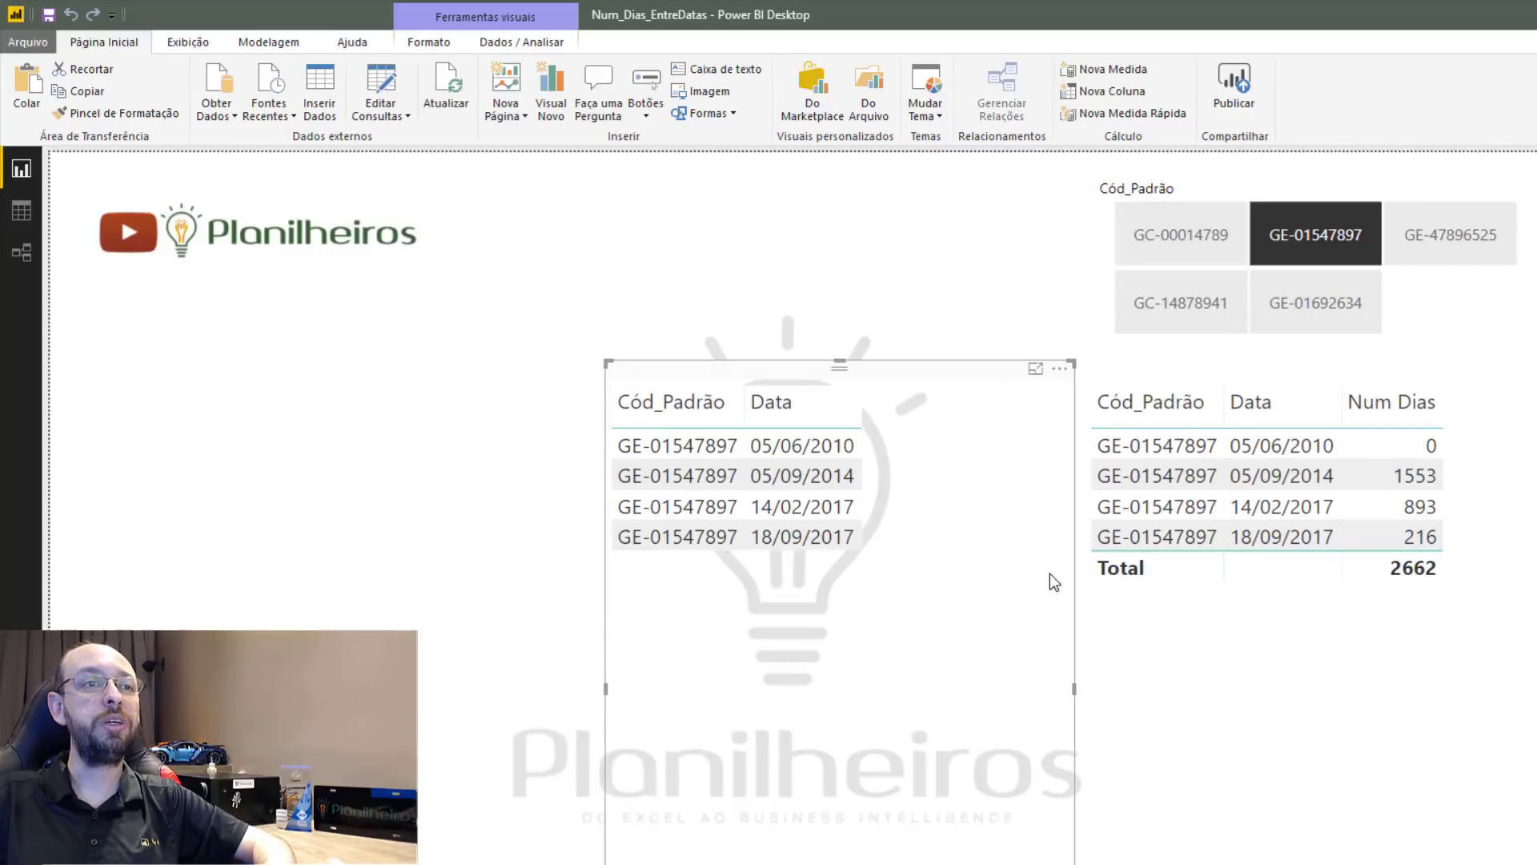
key("Delete")
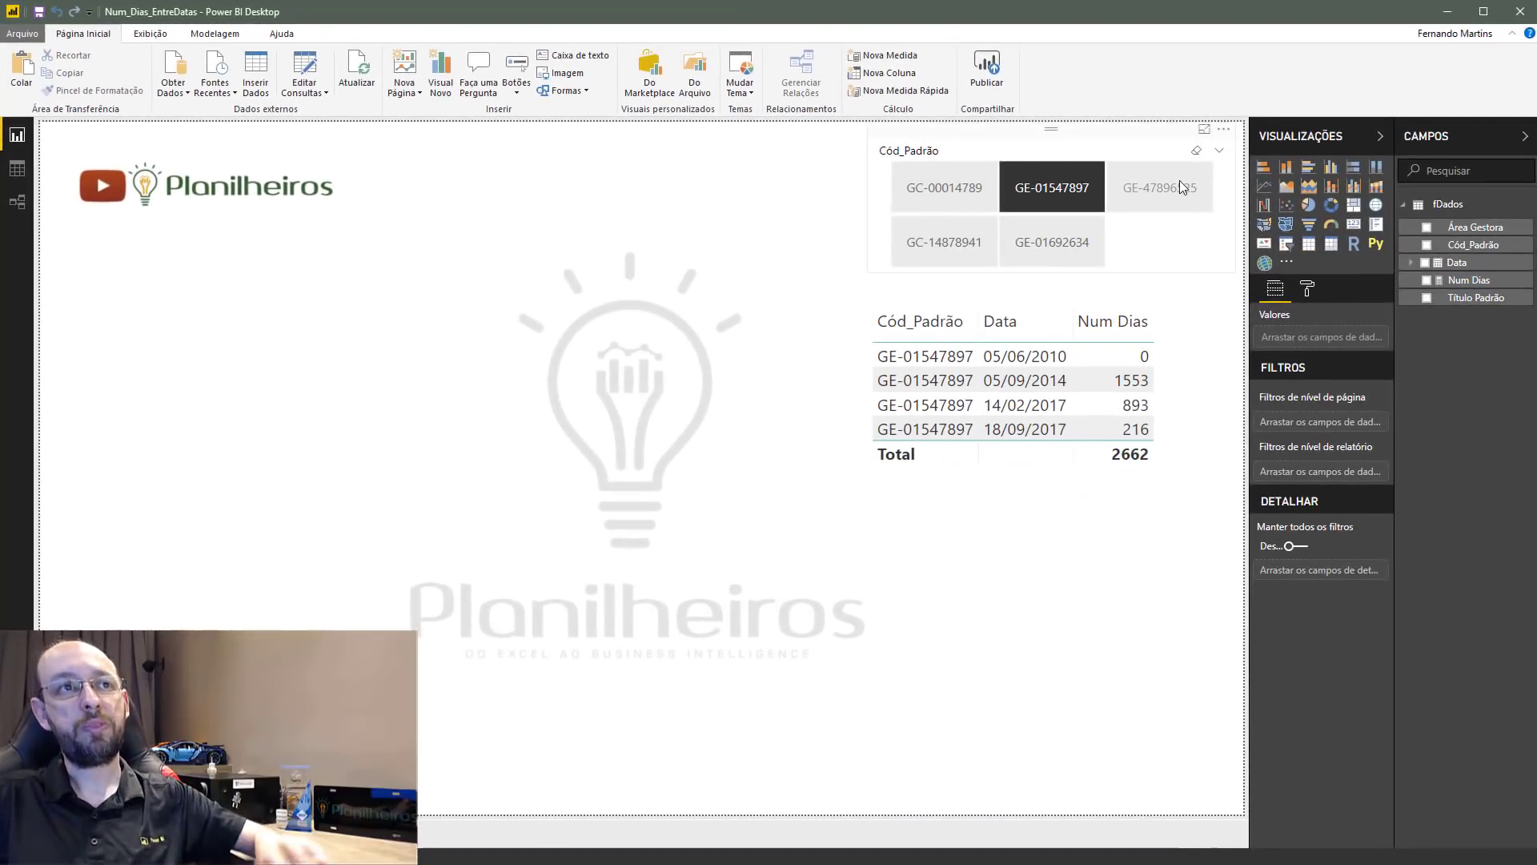
Check the Num Dias table and its total for codes GE-47896525, GE-01692634, GC-14878941 and GC-00014789 using the Cód_Padrão slicer.
left_click(1181, 187)
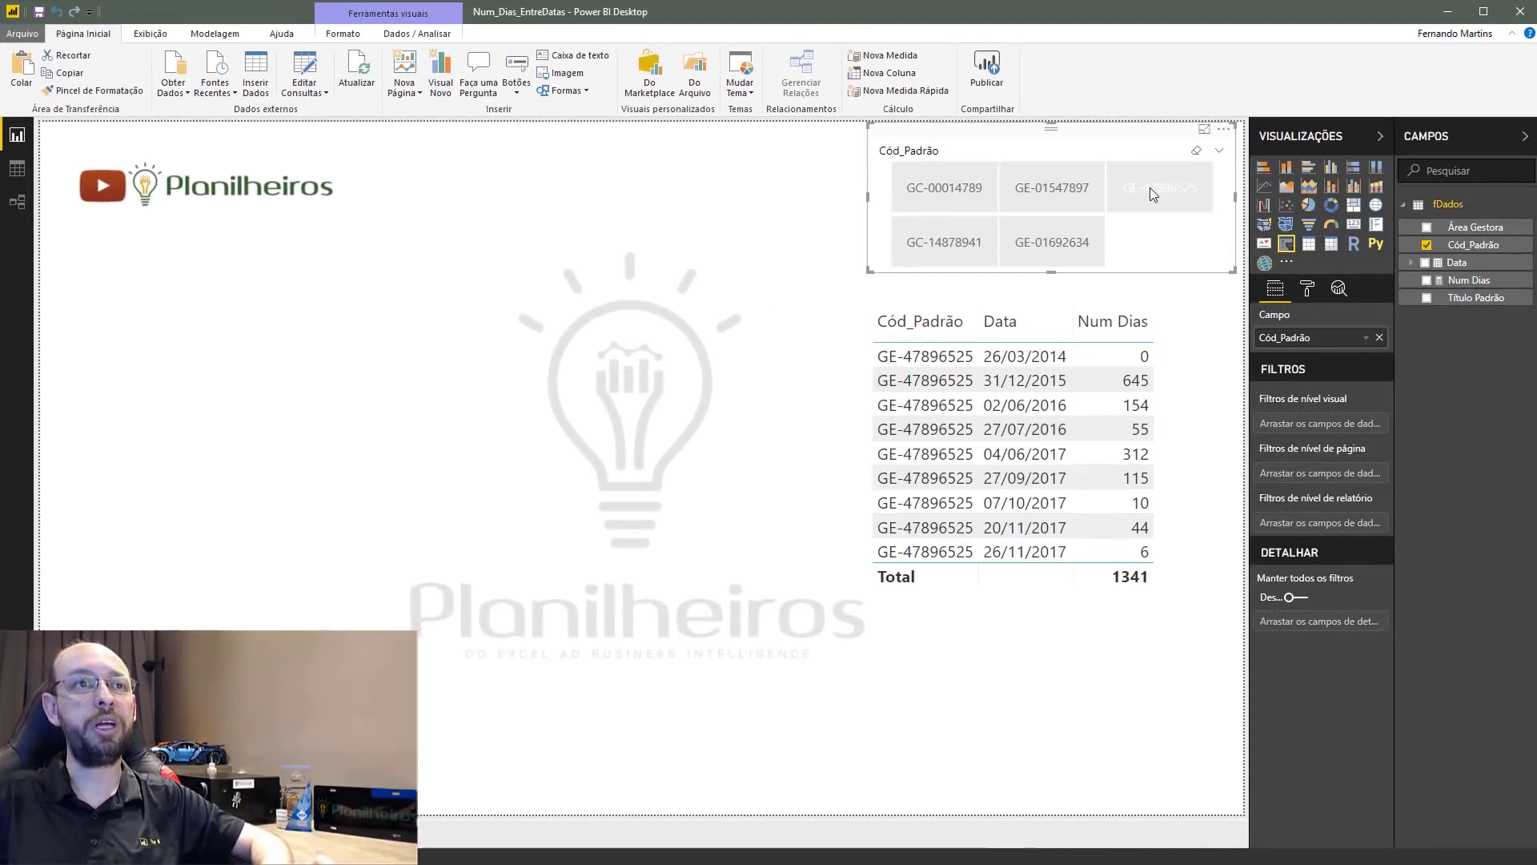
left_click(1047, 243)
left_click(922, 246)
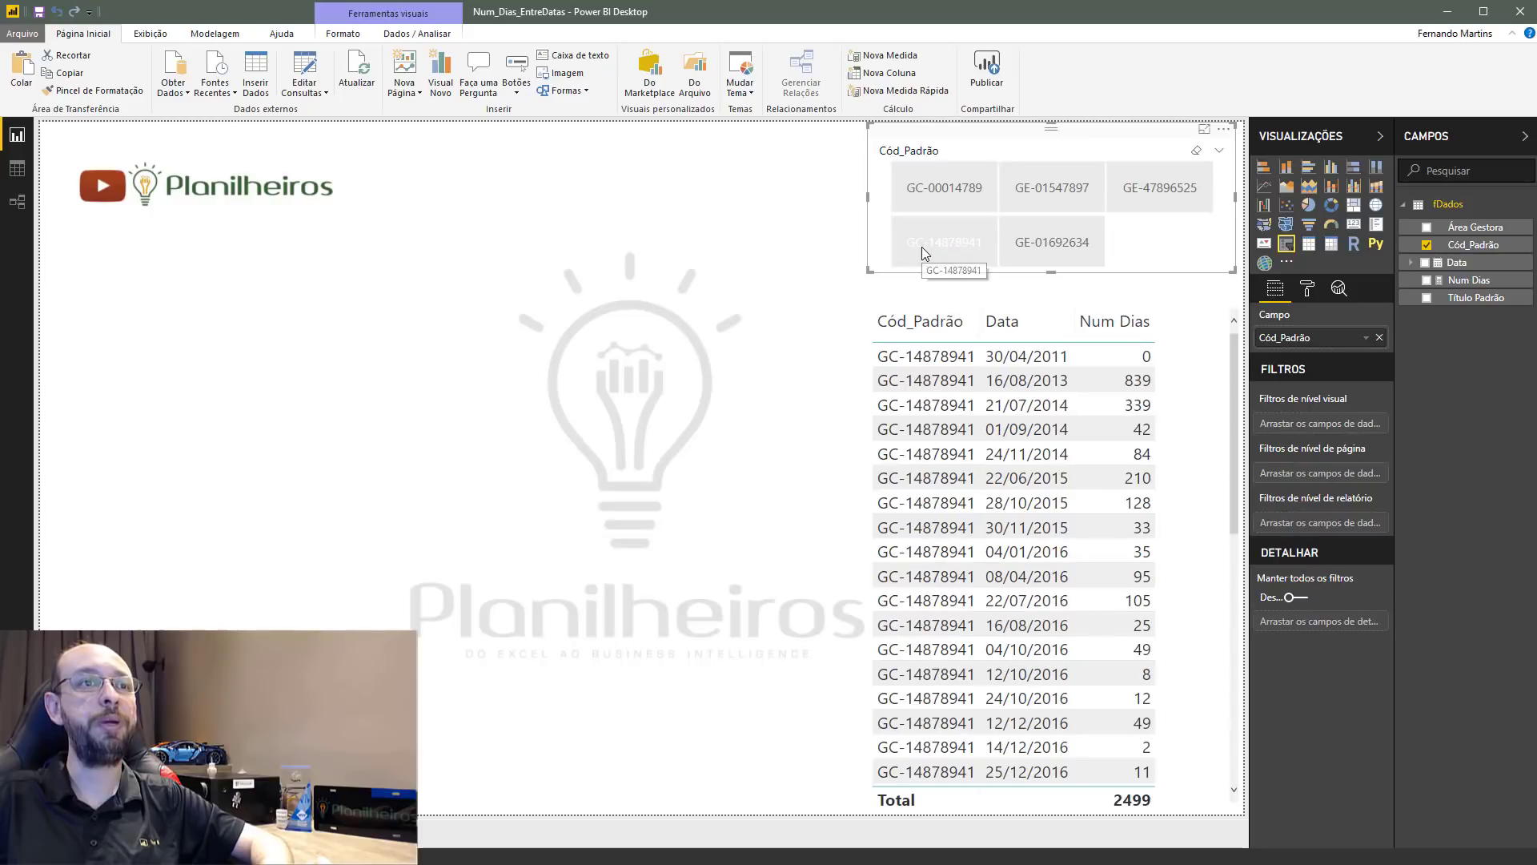
left_click(943, 189)
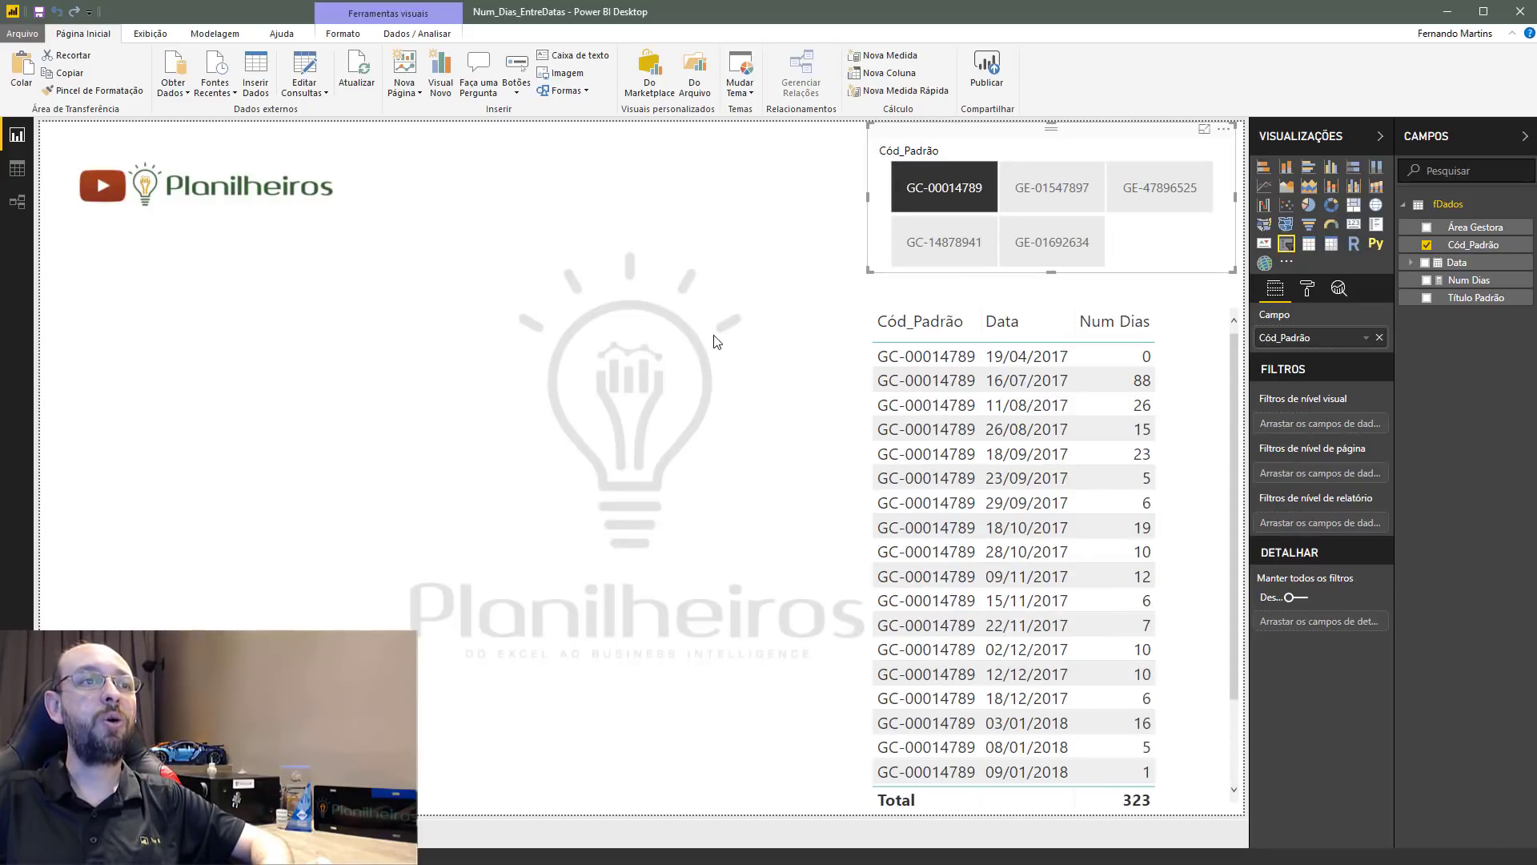
Turn a copy of the Num Dias table into a clustered column chart by Cód_Padrão without a Data legend, and clear the slicer selection.
left_click(1021, 310)
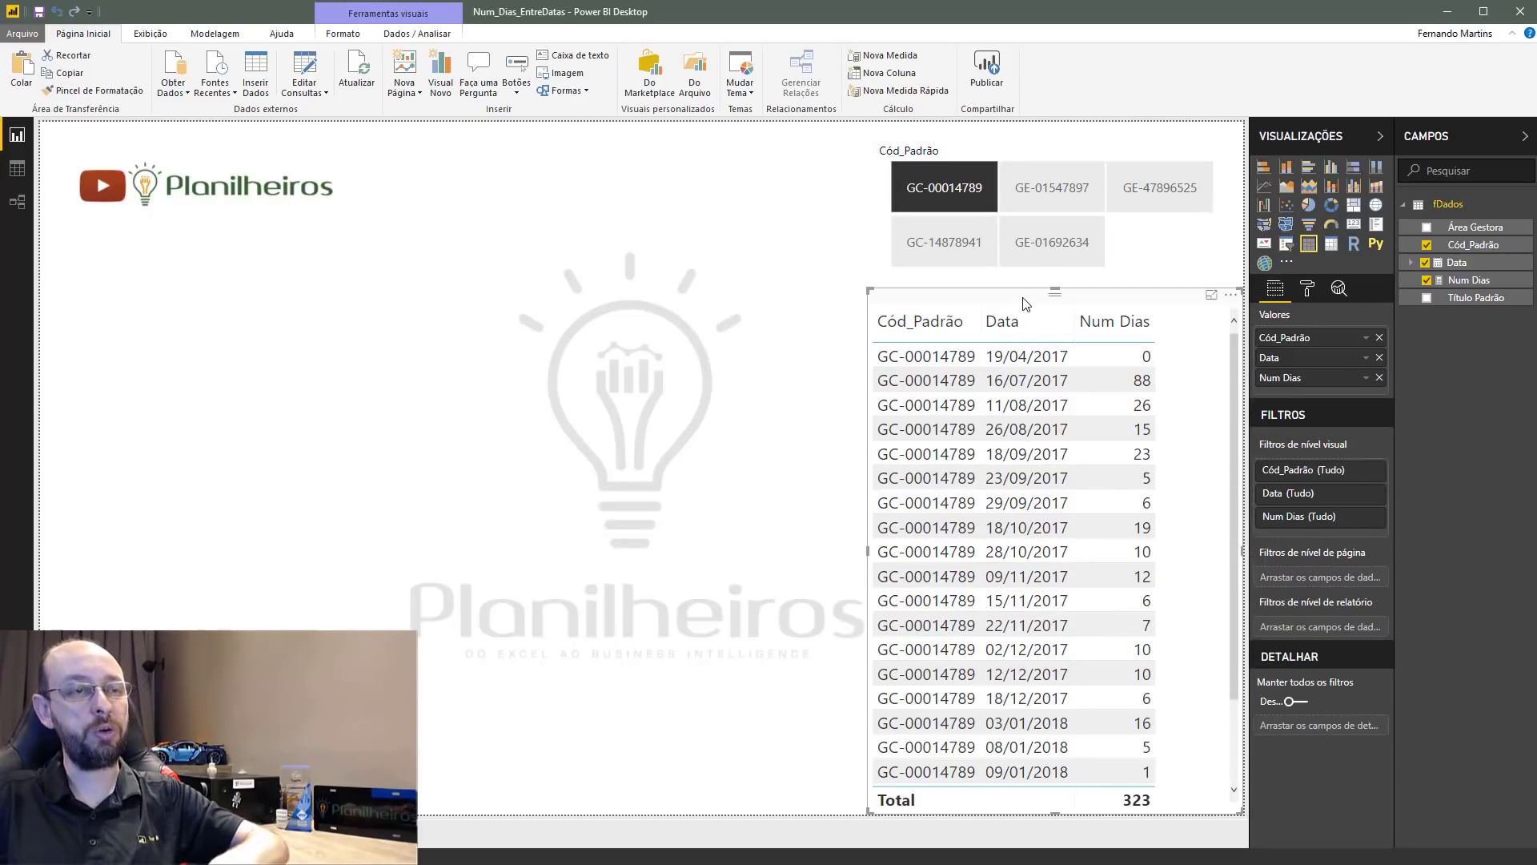
key("ctrl+c")
key("ctrl+v")
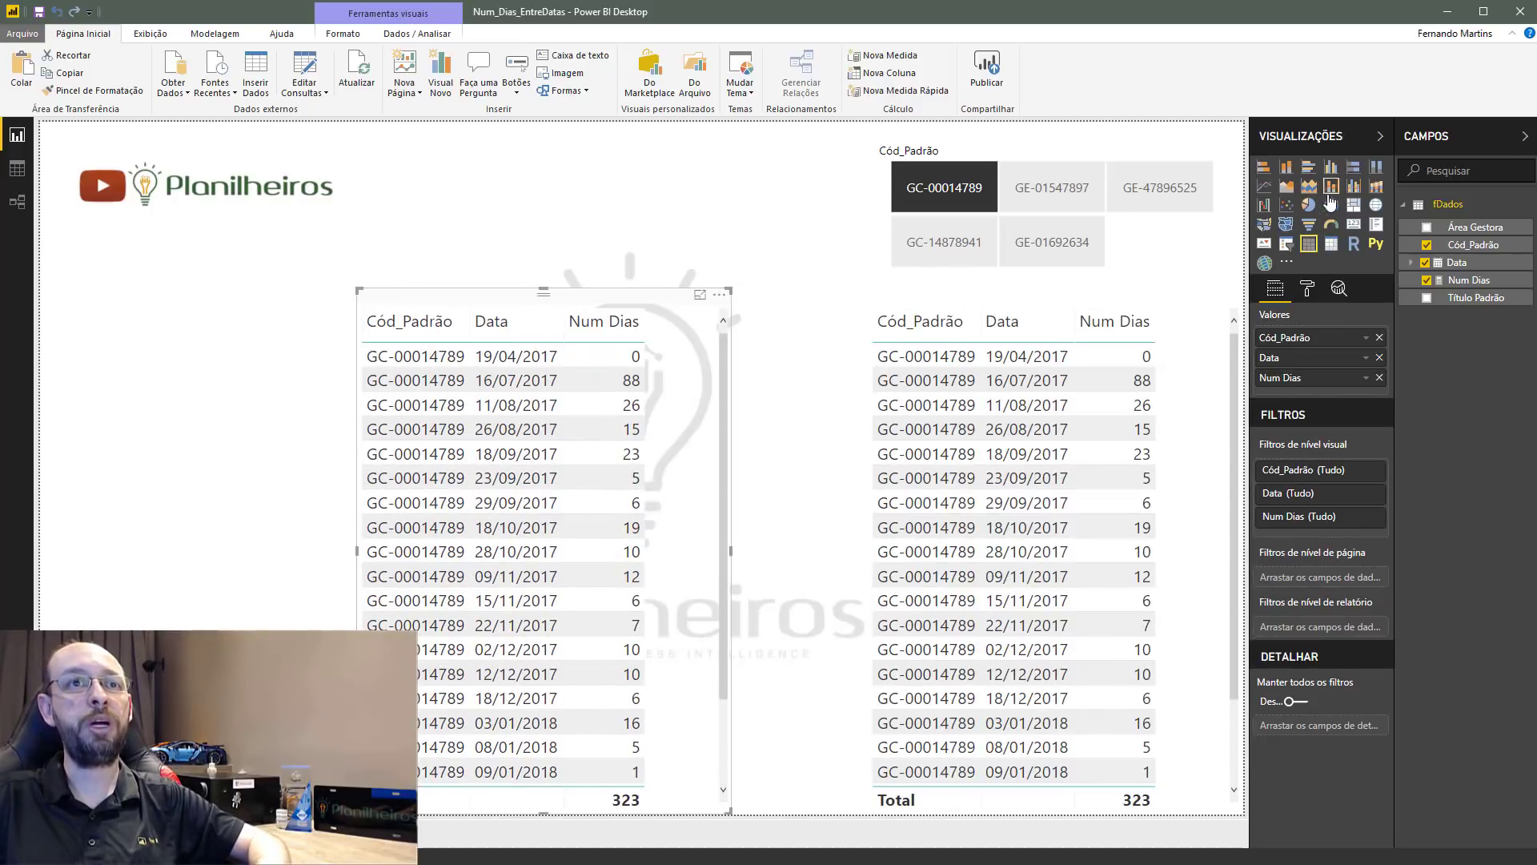
left_click(1332, 166)
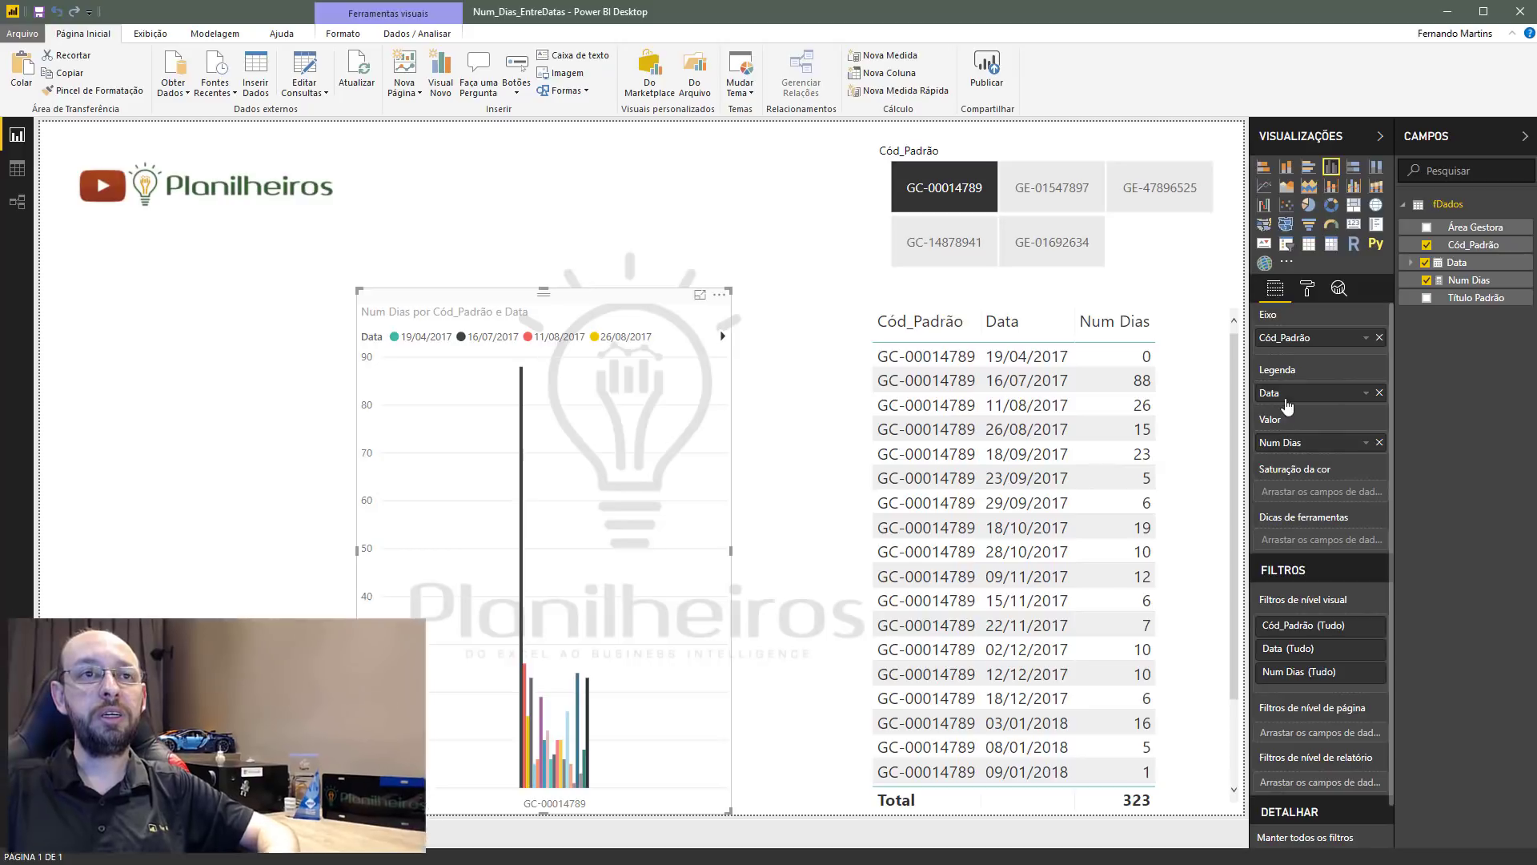
left_click(1377, 393)
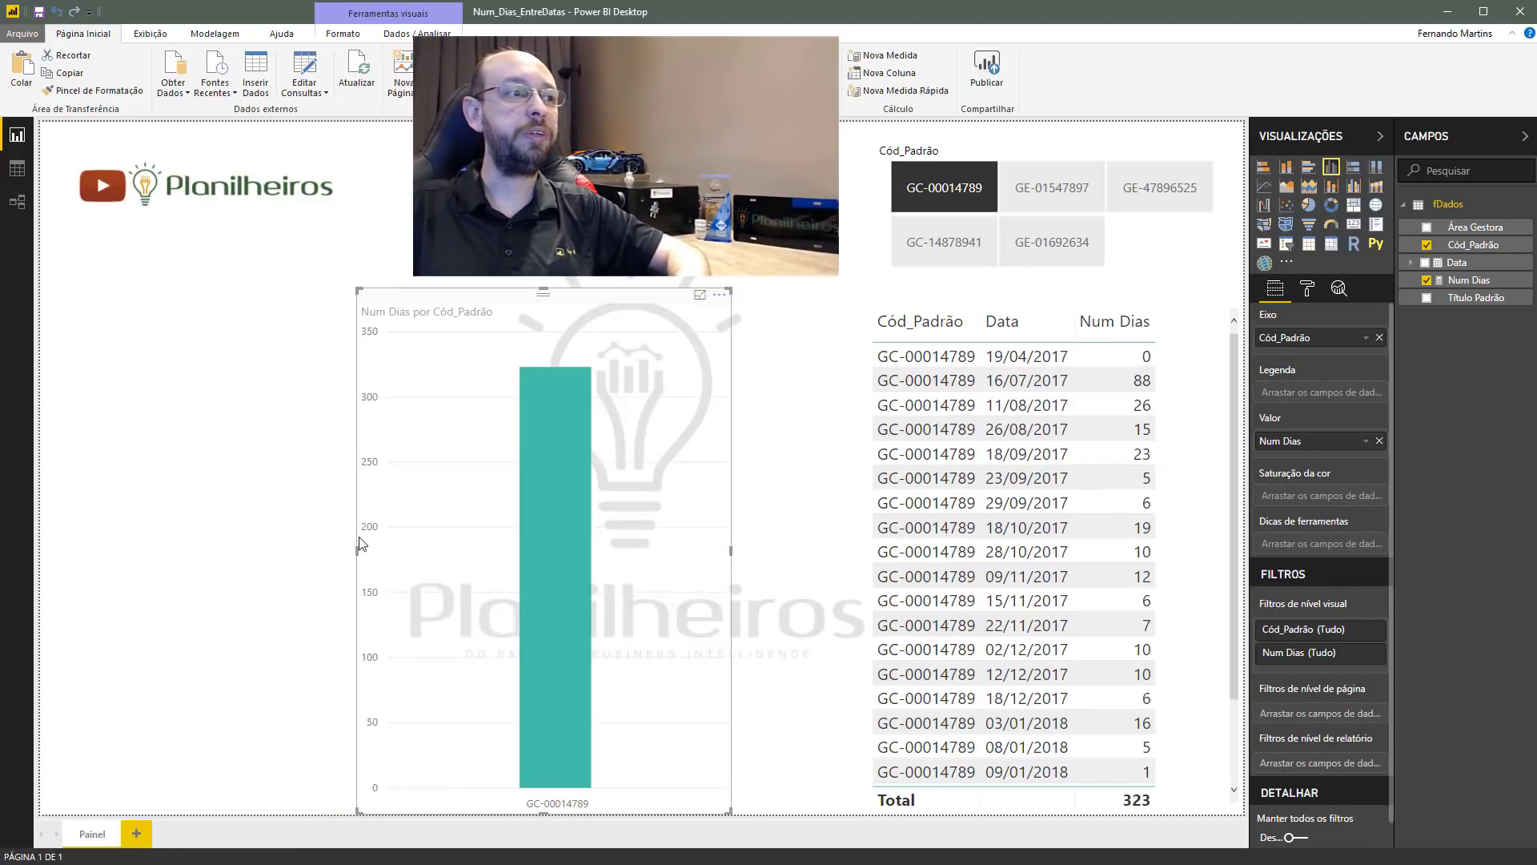
left_click(943, 196)
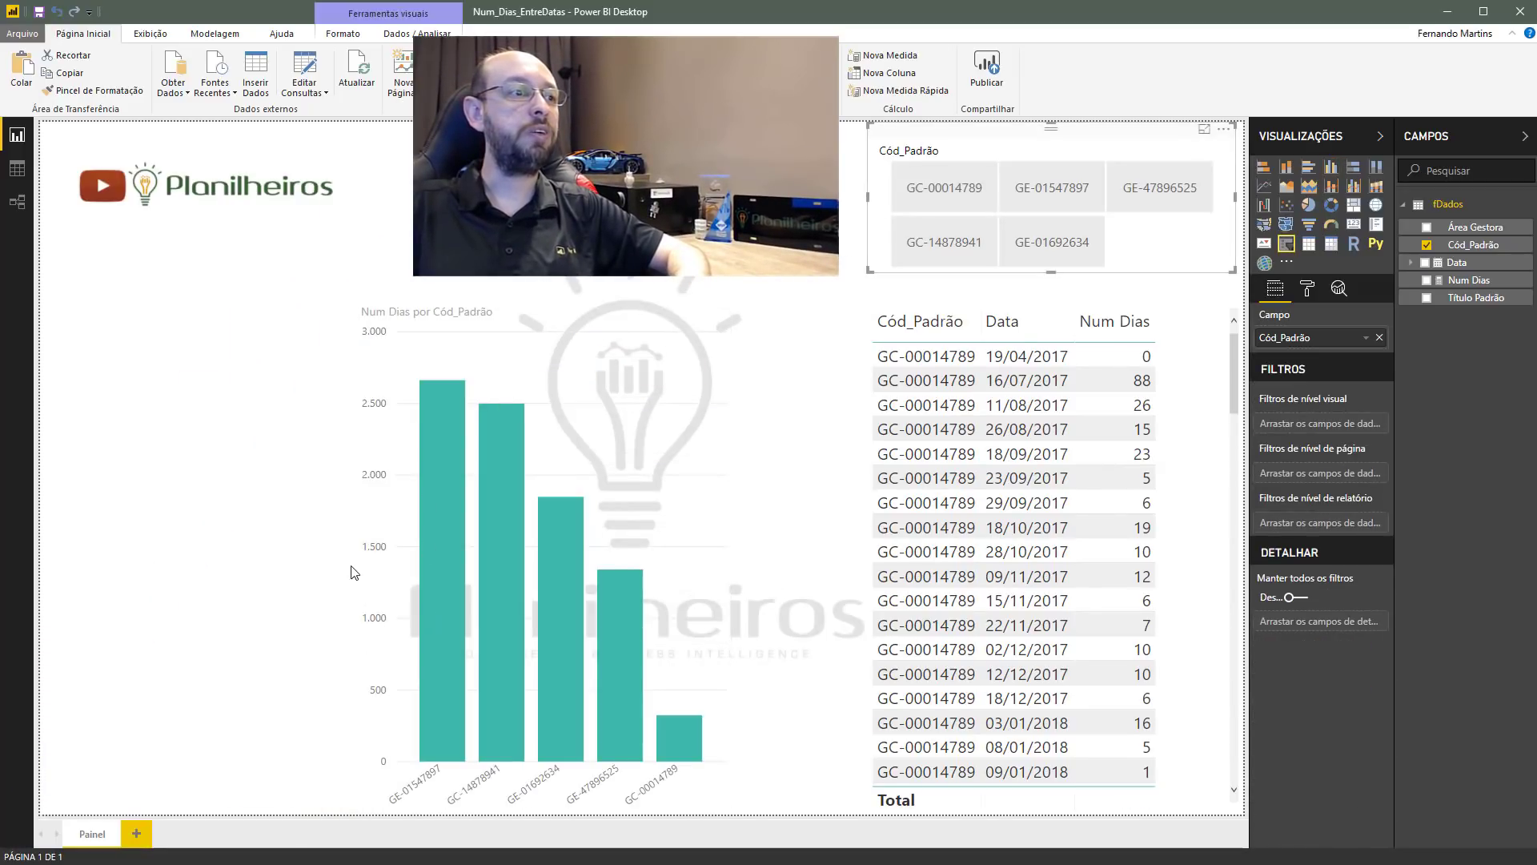
Widen the column chart toward the page's left edge and turn on its data labels.
left_click(372, 561)
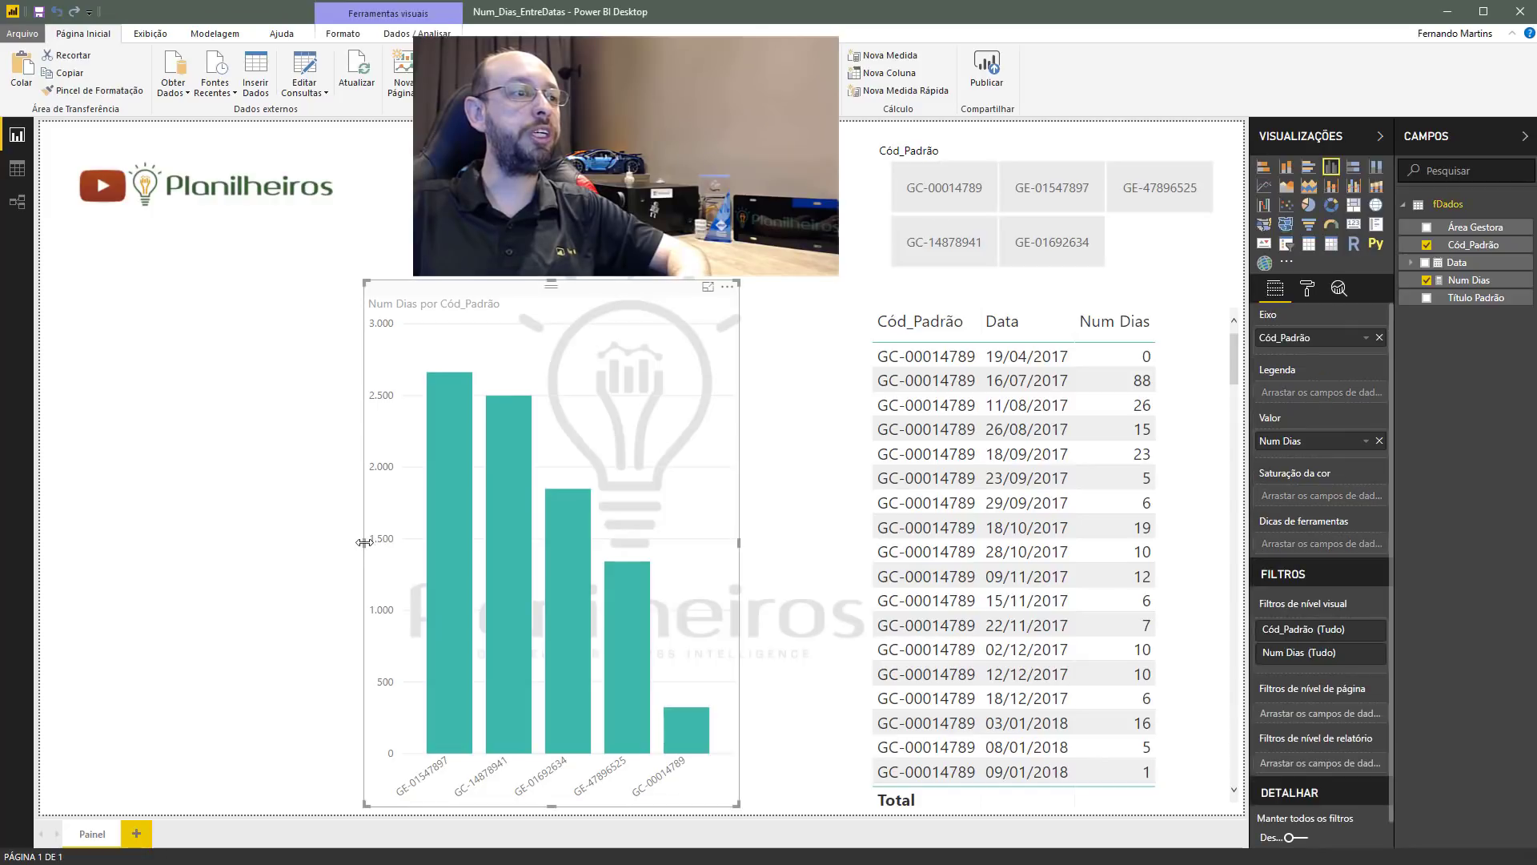
left_click_drag(365, 542, 164, 542)
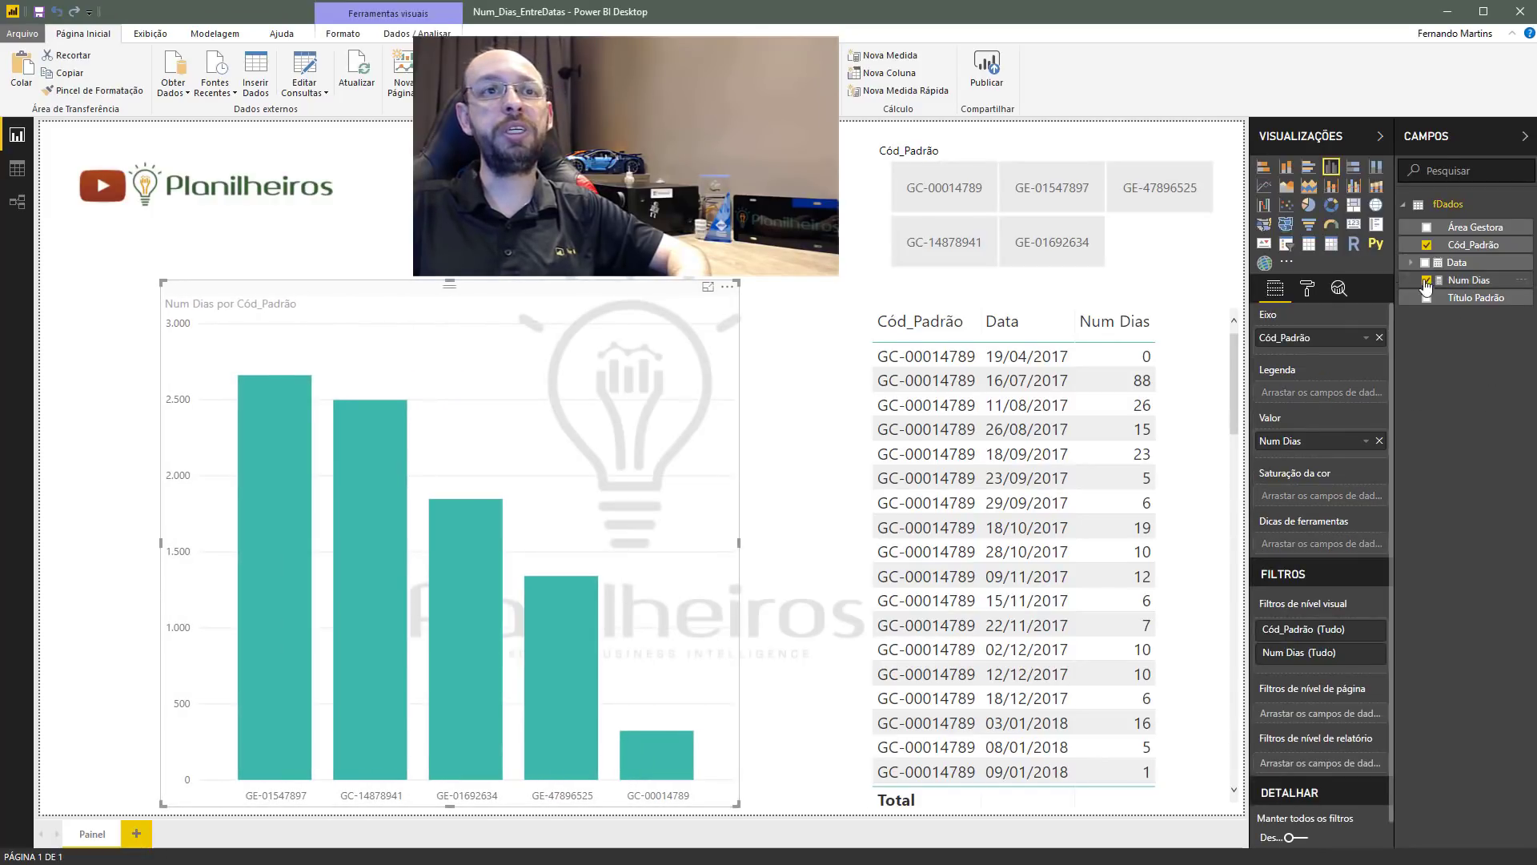
left_click(1306, 289)
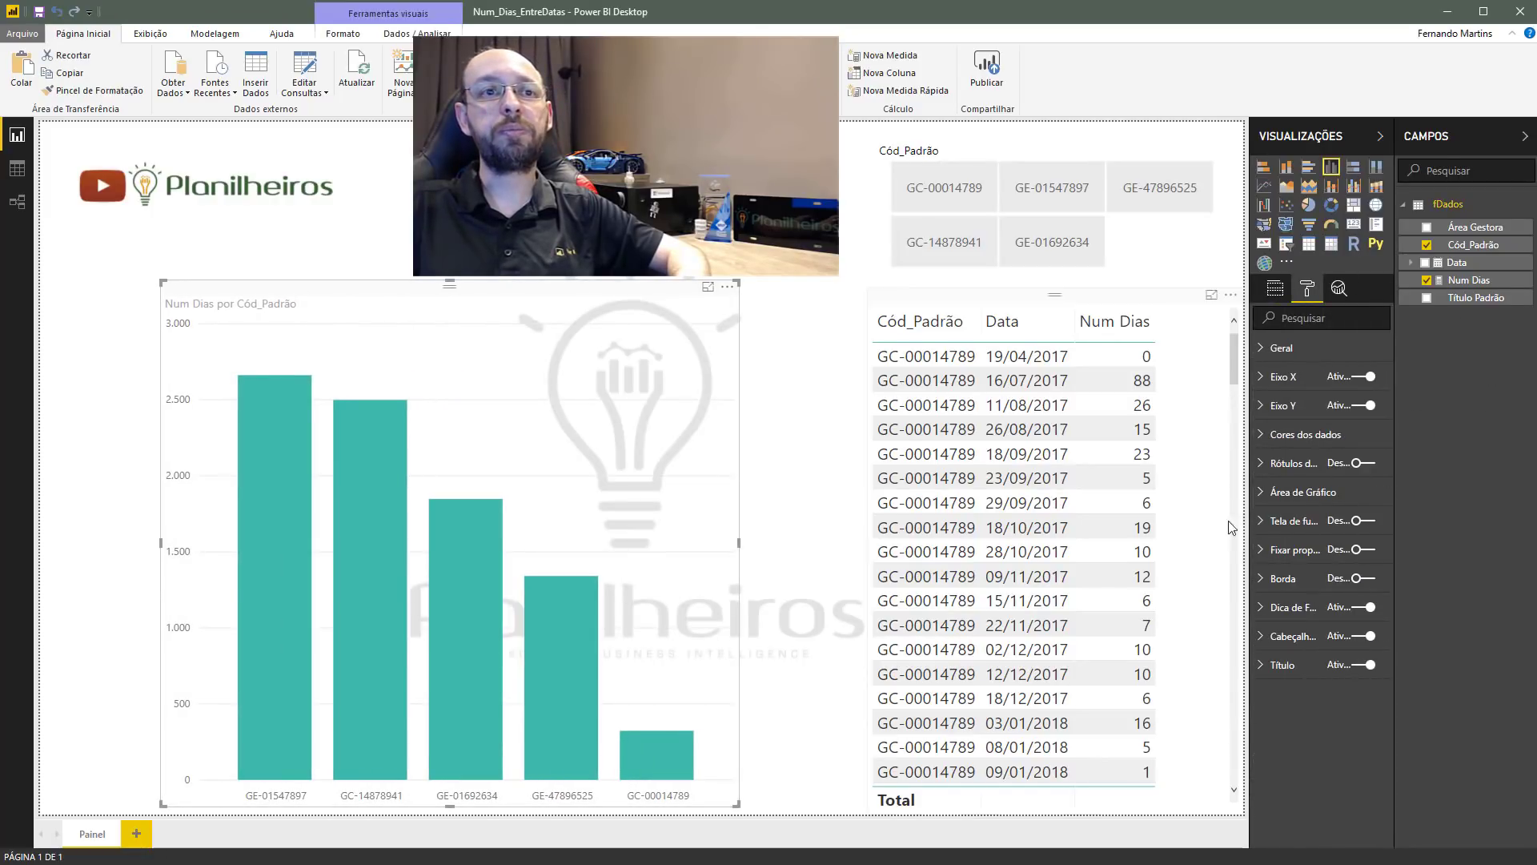
left_click(1366, 464)
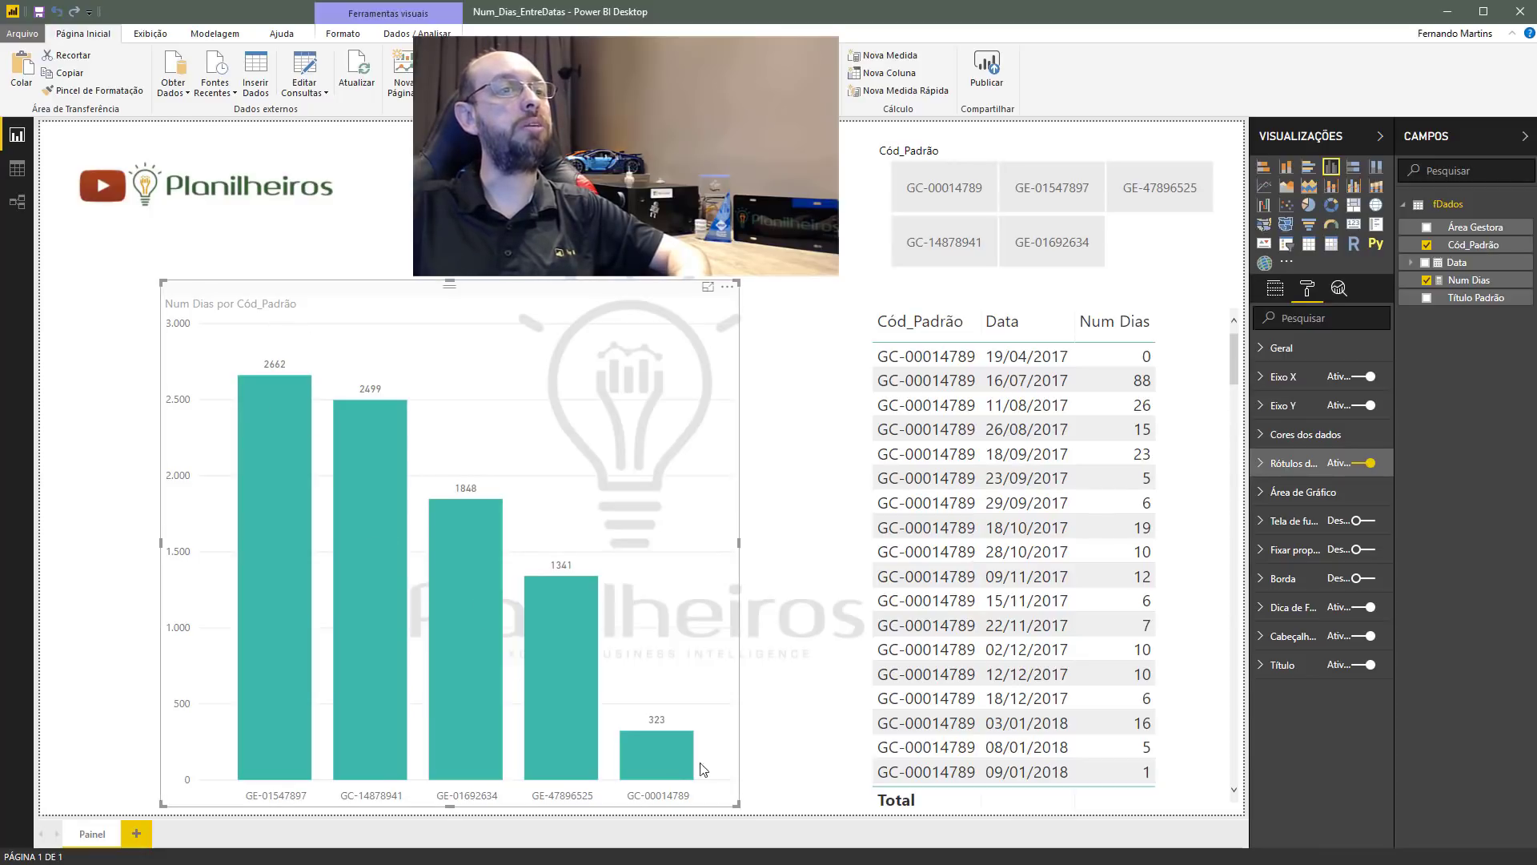
Cross-filter the Num Dias table with the chart bars for GC-14878941, GE-01692634, GE-47896525 and GC-00014789, ending on GE-47896525.
left_click(371, 641)
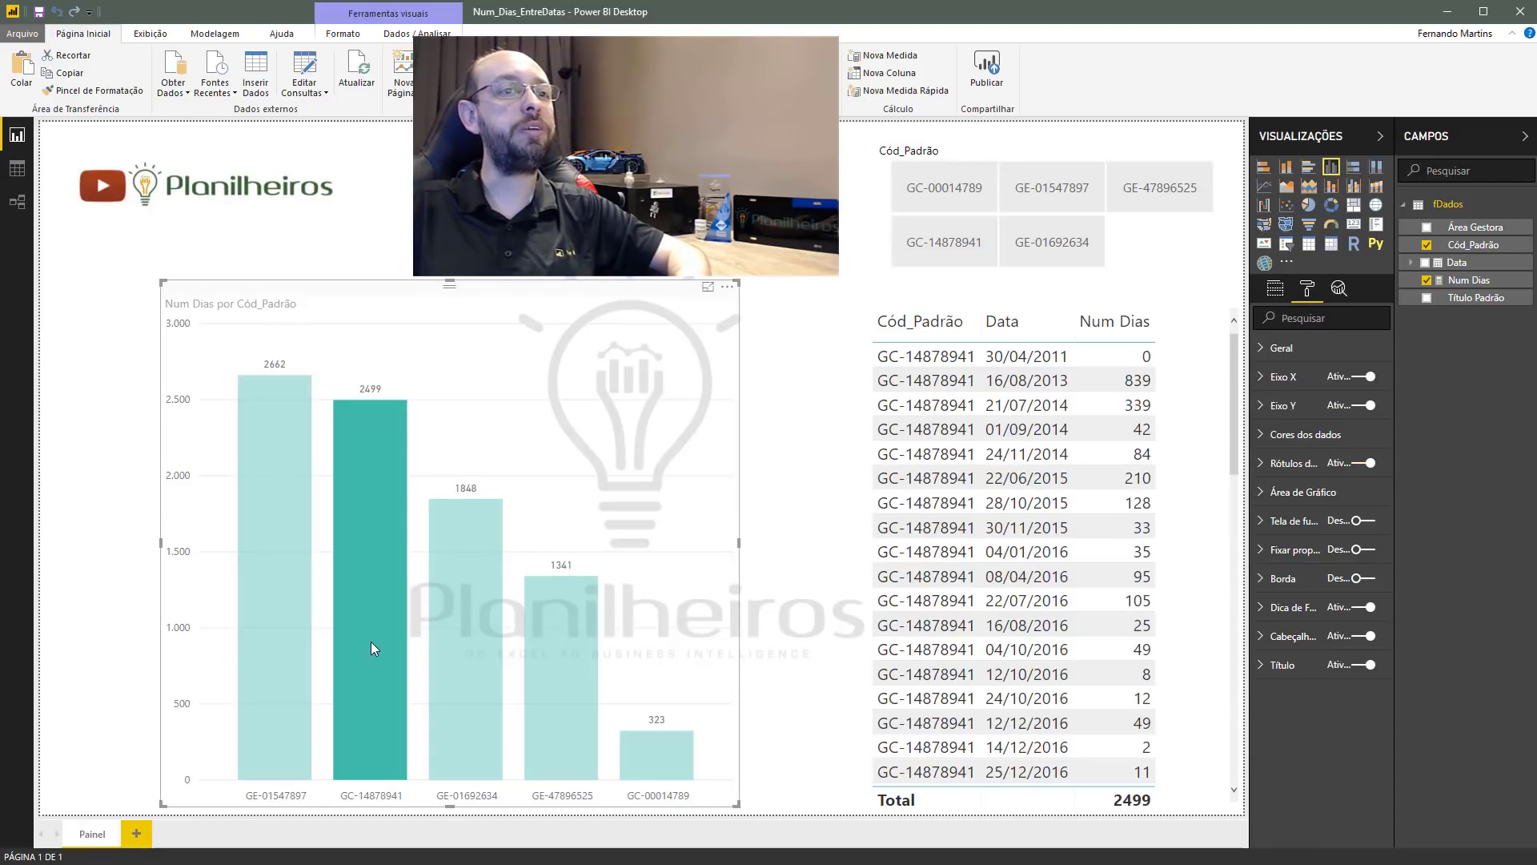
left_click(466, 668)
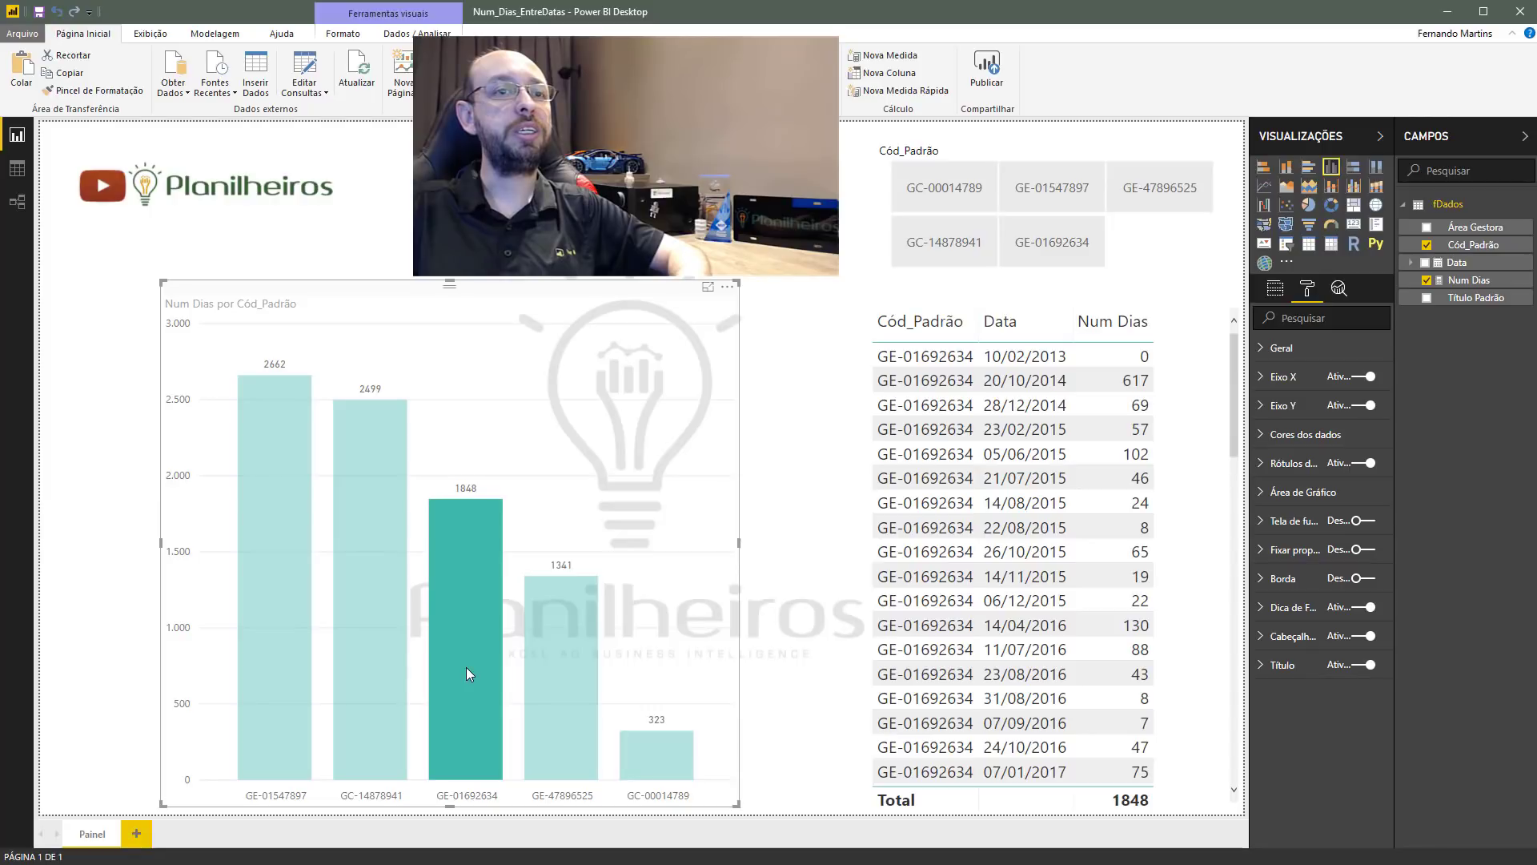
left_click(568, 672)
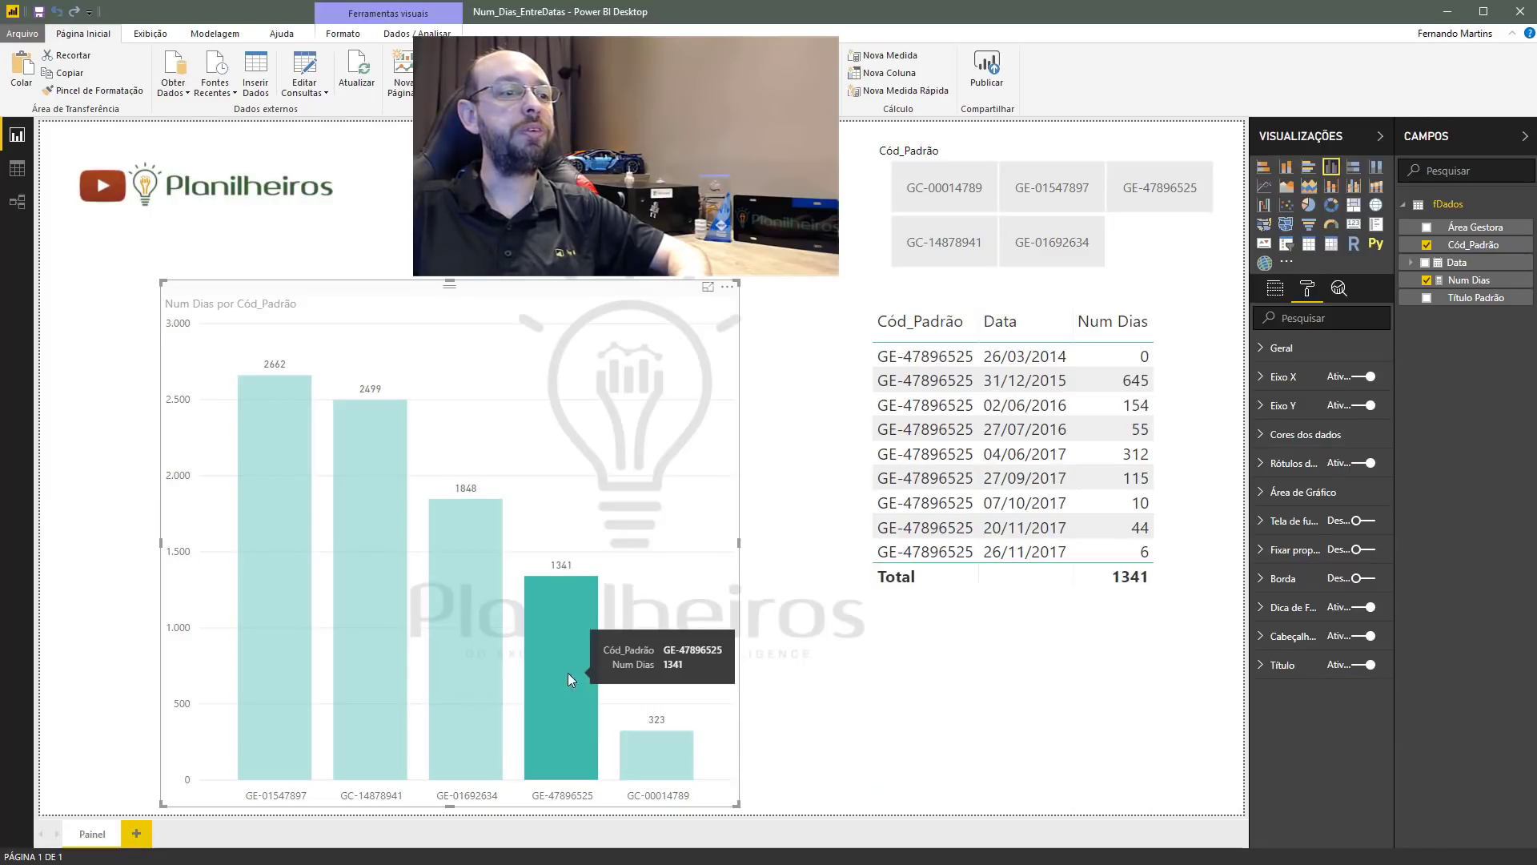
left_click(671, 759)
left_click(568, 735)
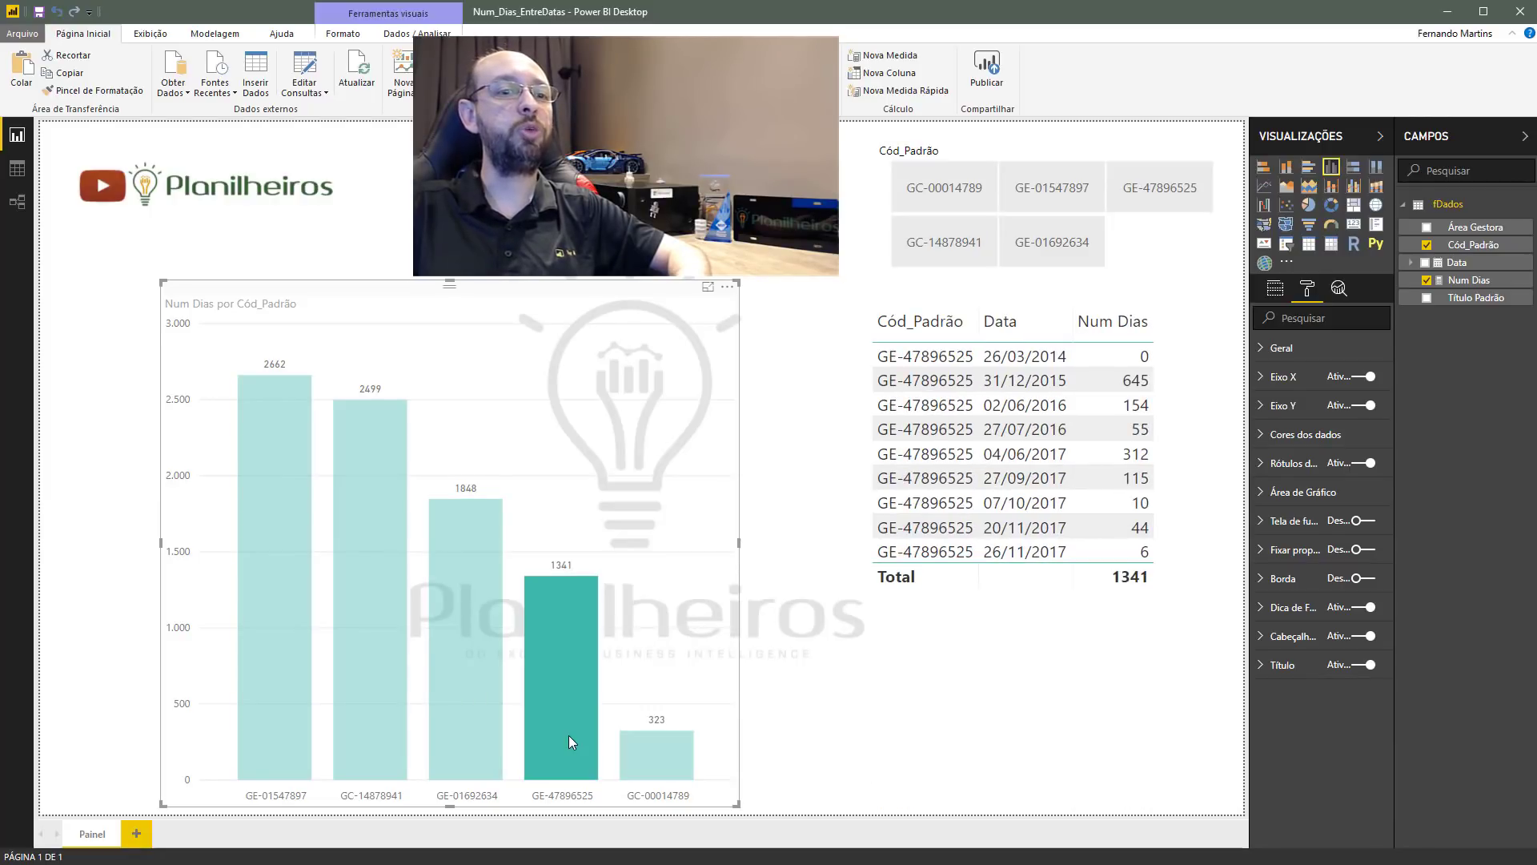